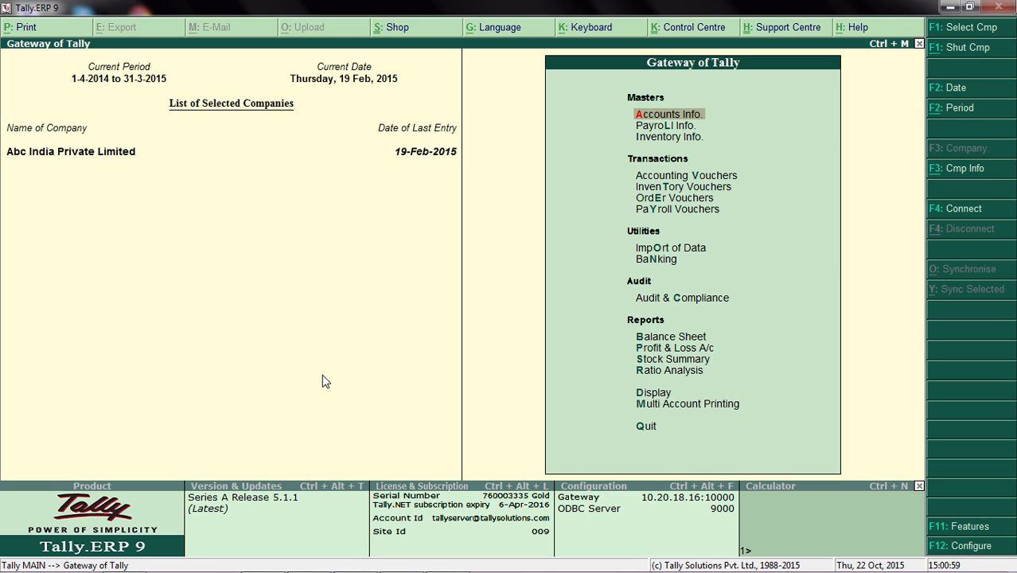
Open the Yes Bank ledger for alteration from the single-ledger masters.
key("Return")
key("Down")
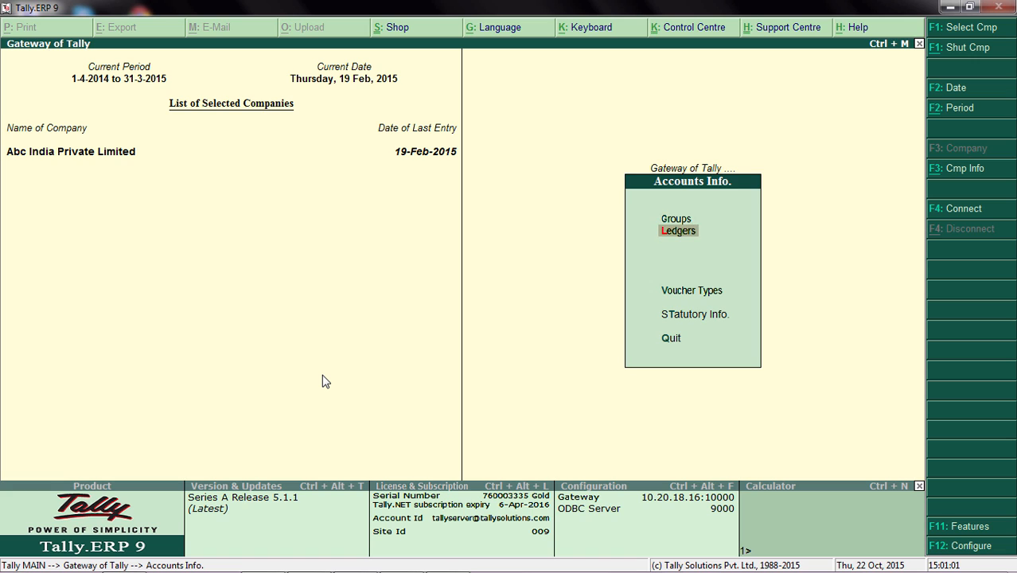
key("Return")
key("Down")
key("Down")
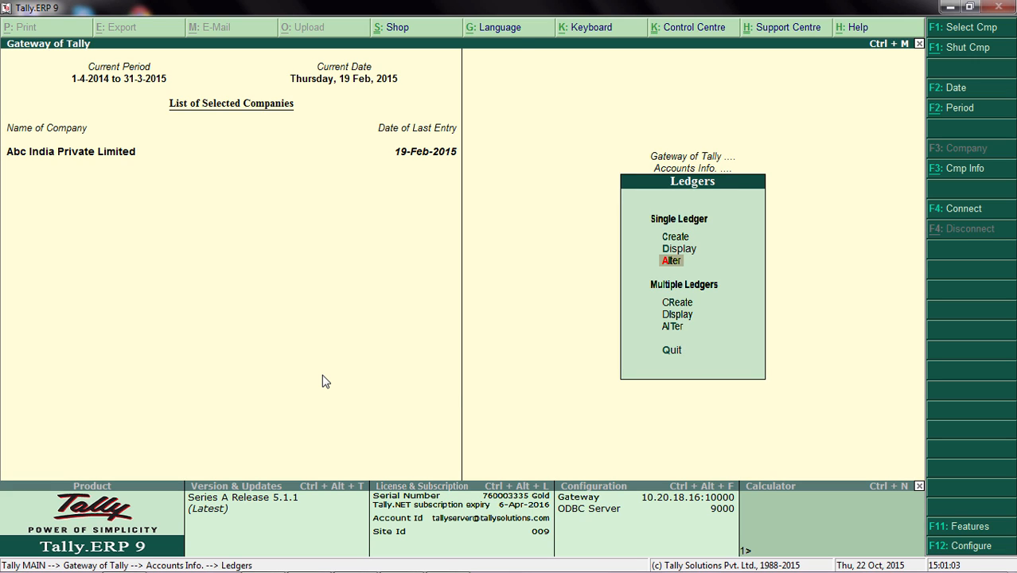
key("Return")
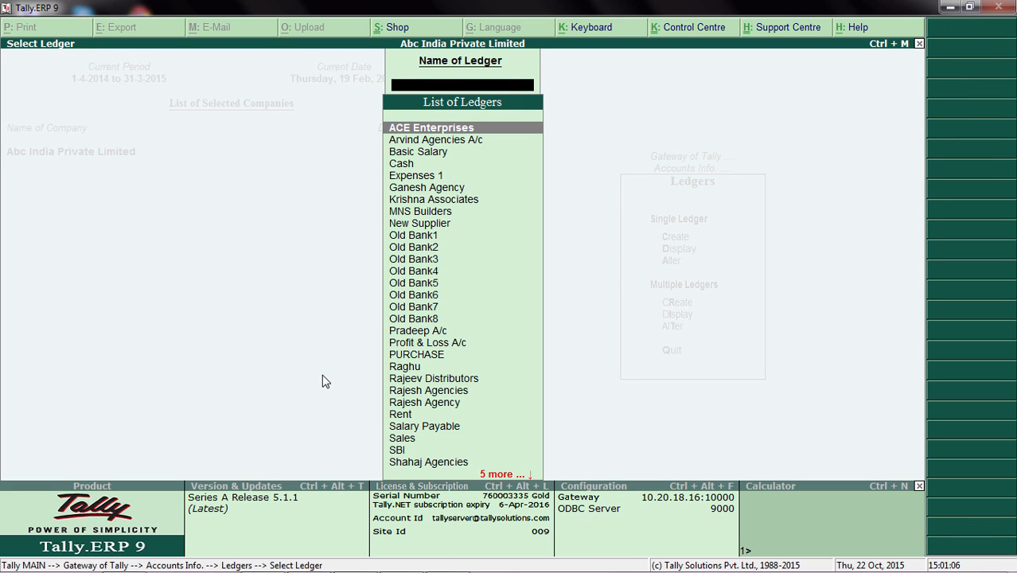
type("Y")
key("Return")
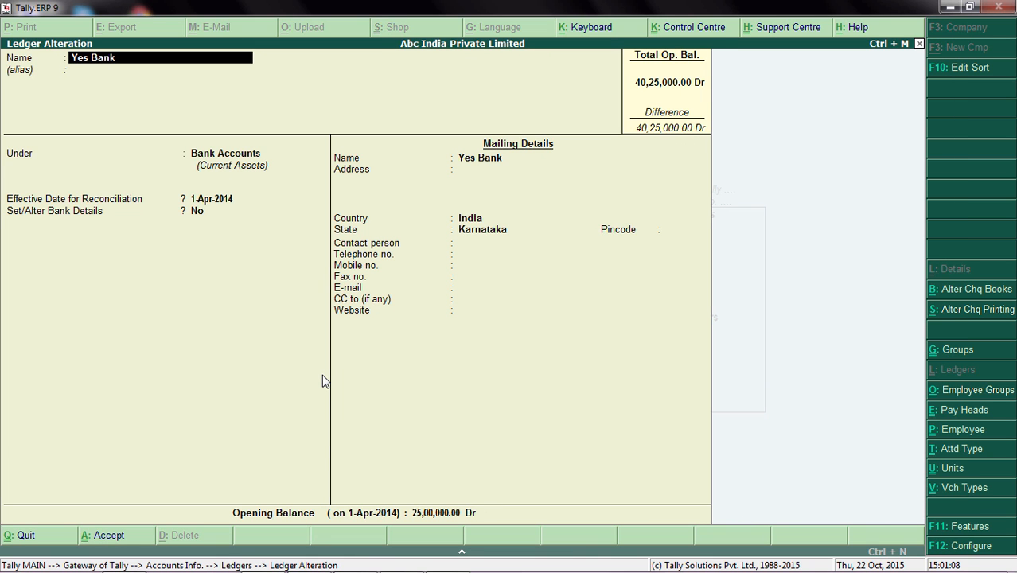
Set the ledger's Set/Alter Bank Details option to Yes and select Yes Bank as the bank.
key("Return")
key("Return")
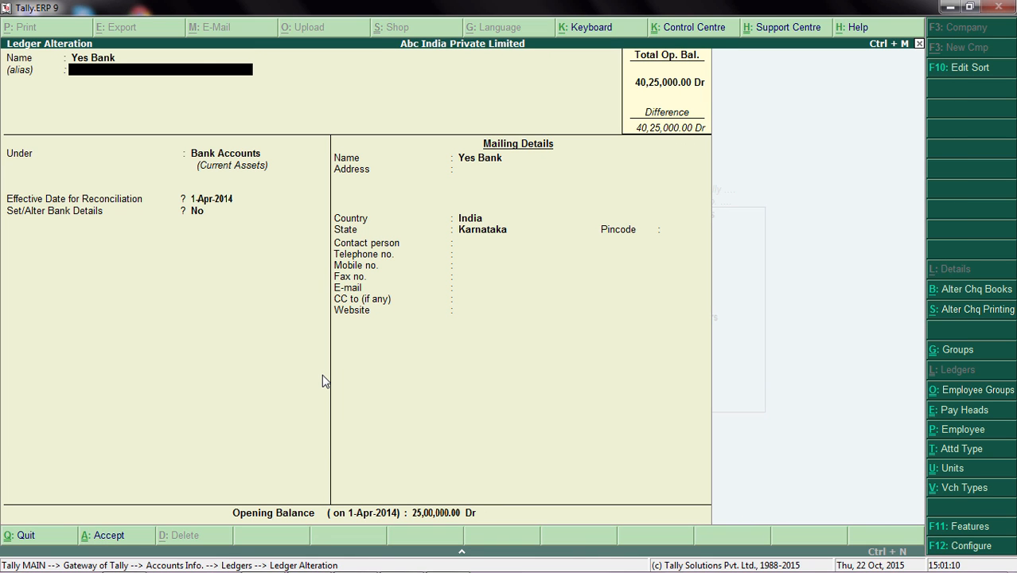
key("Return")
key("Return")
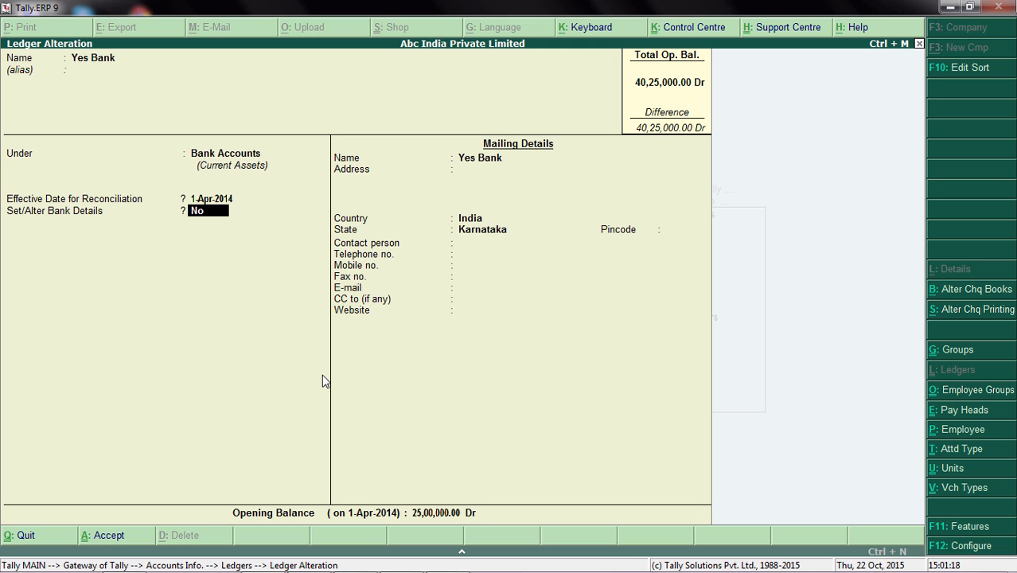
type("Y")
key("Return")
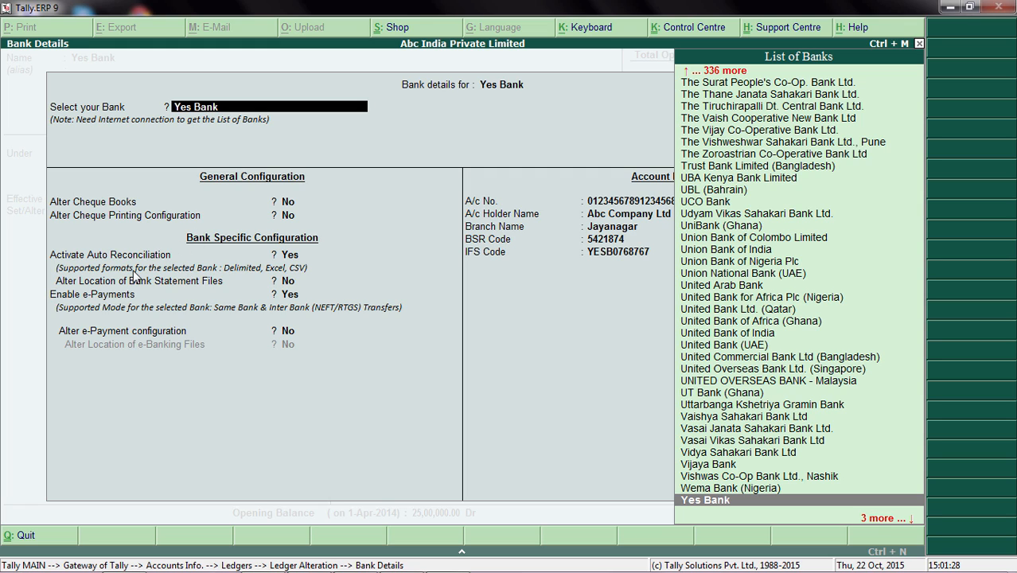
key("Return")
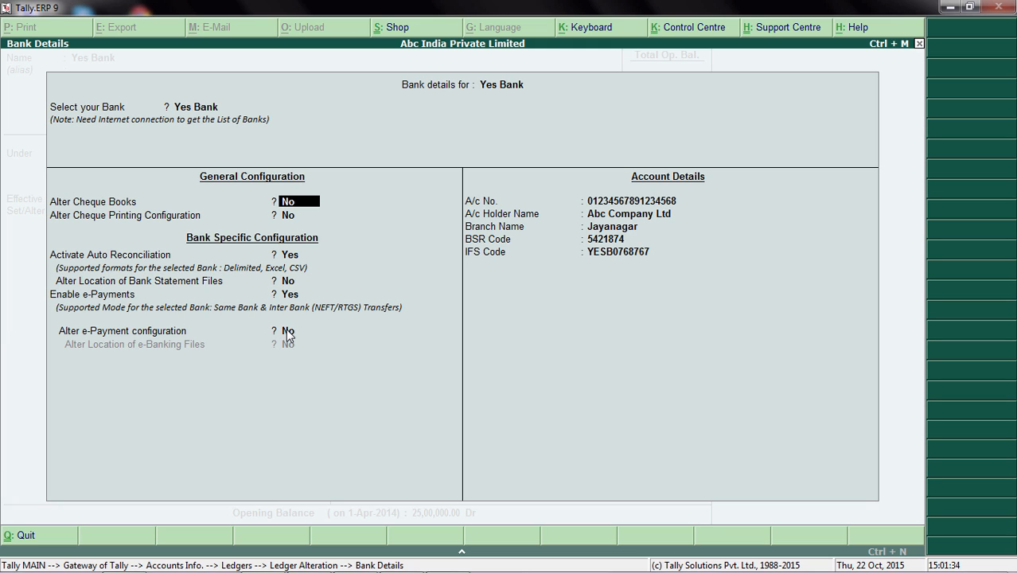
Keep e-Payments enabled and set both Alter e-Payment configuration and Alter Location of e-Banking Files to Yes.
left_click(291, 299)
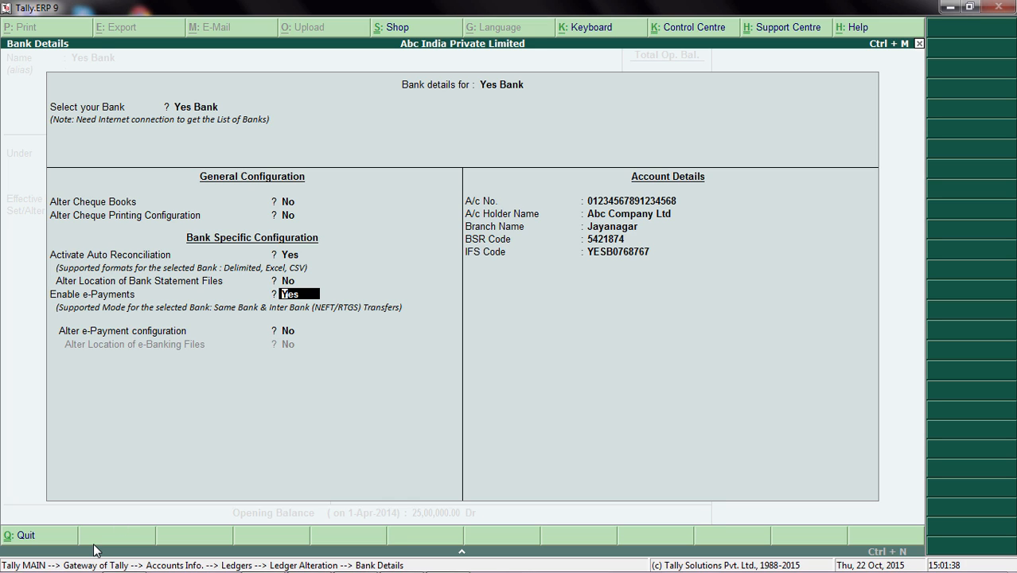
key("Return")
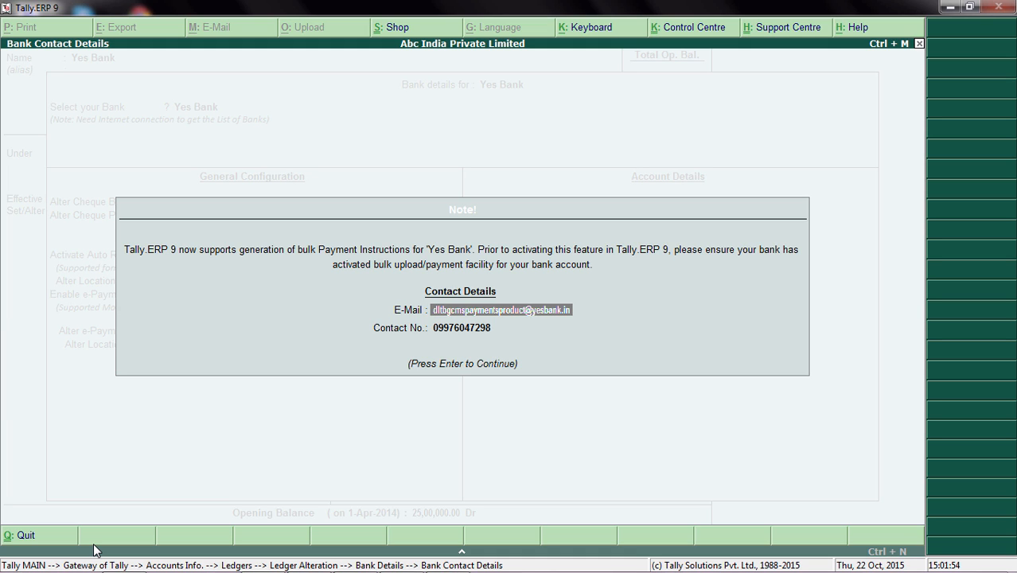
key("Return")
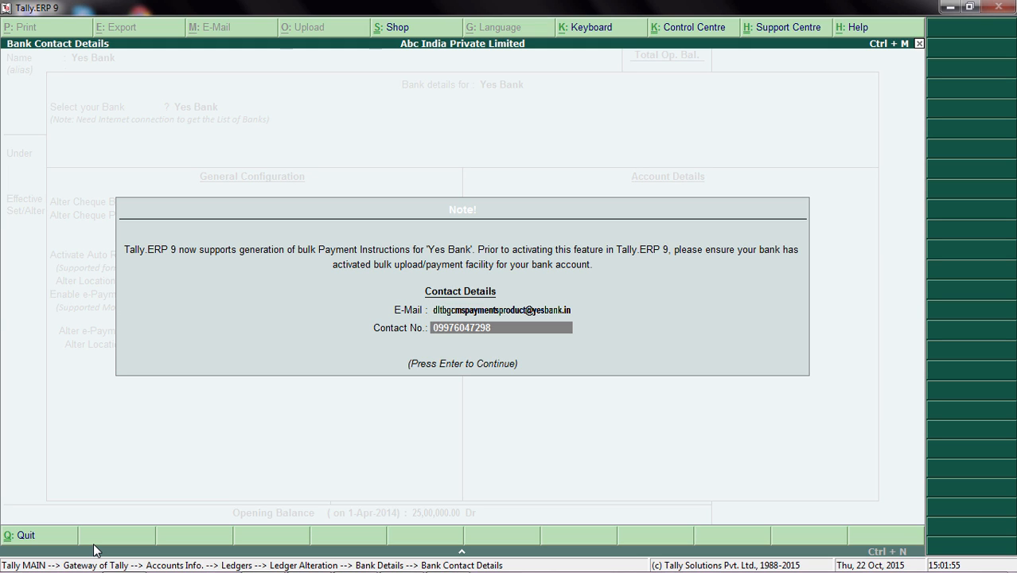
key("Return")
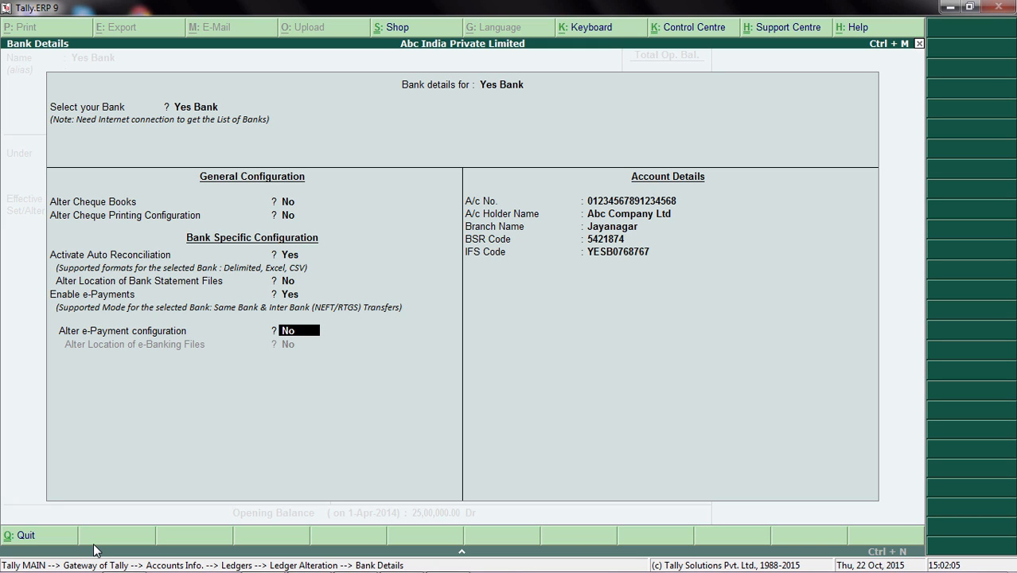
key("y")
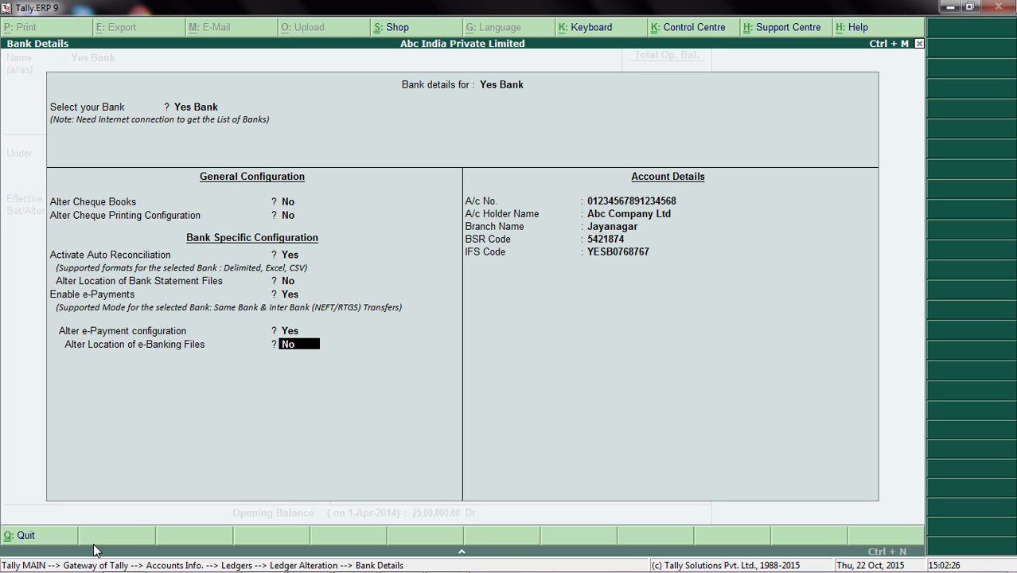
key("y")
key("Return")
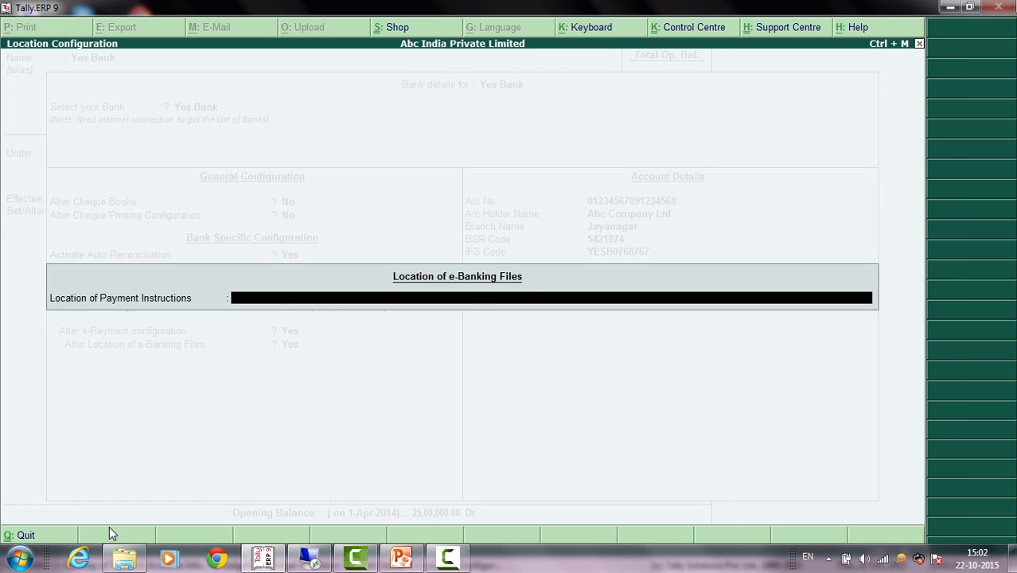
Copy the Payment_instructions folder path from Windows Explorer and set the Location of Payment Instructions to D:\Yes_Bank\Payment_instructions.
left_click(118, 557)
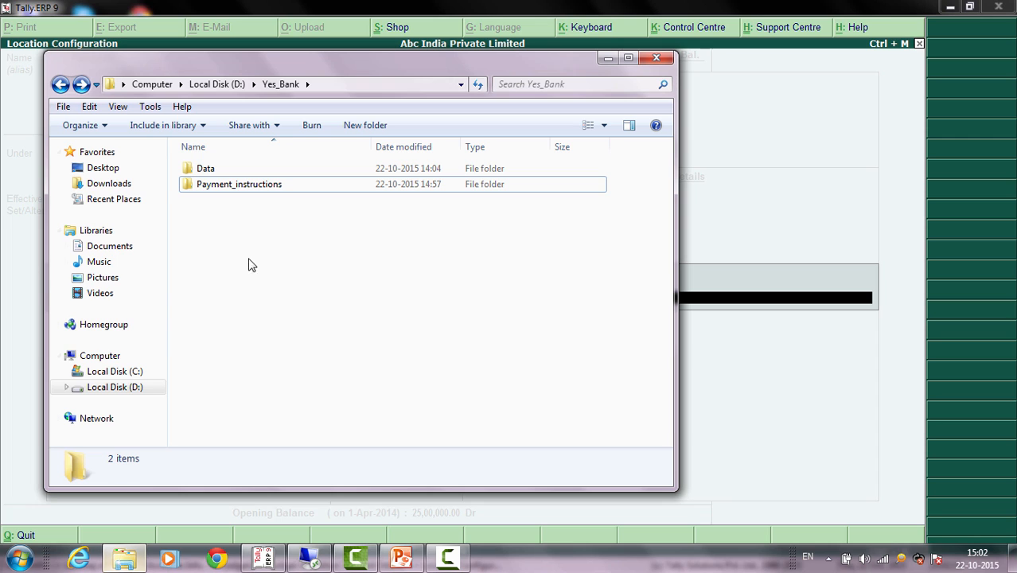
left_click(331, 90)
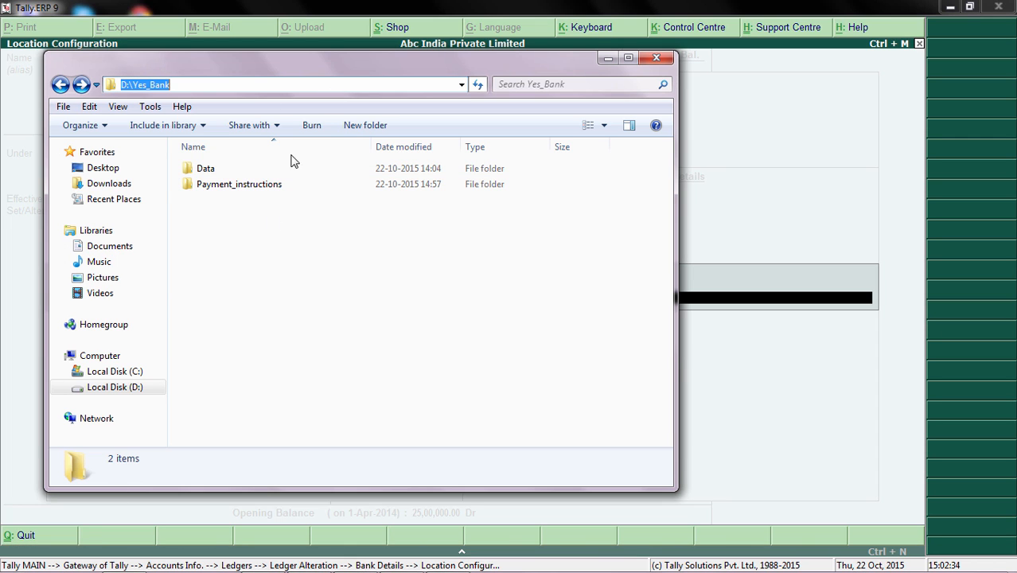
left_click(268, 250)
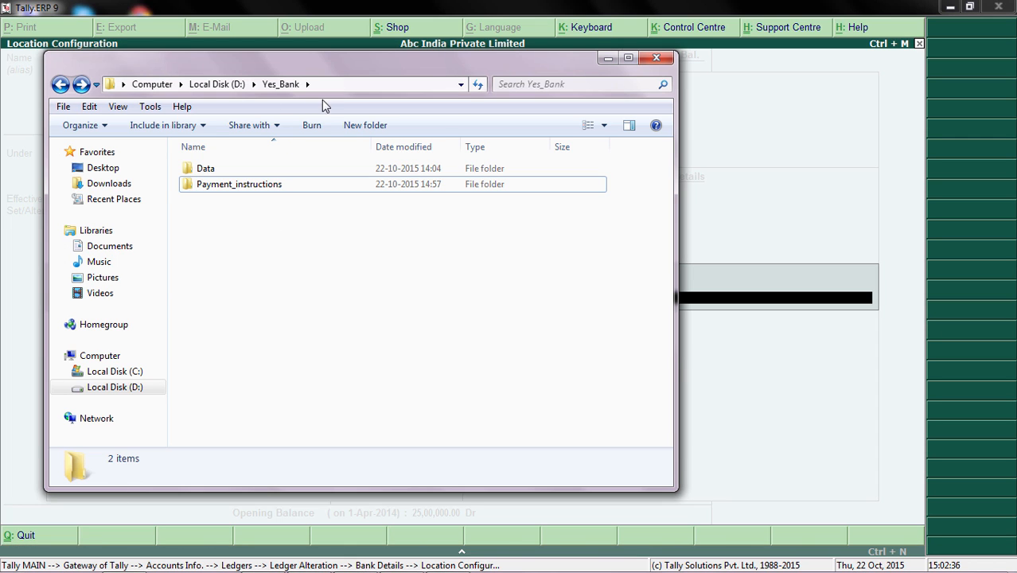
double_click(257, 188)
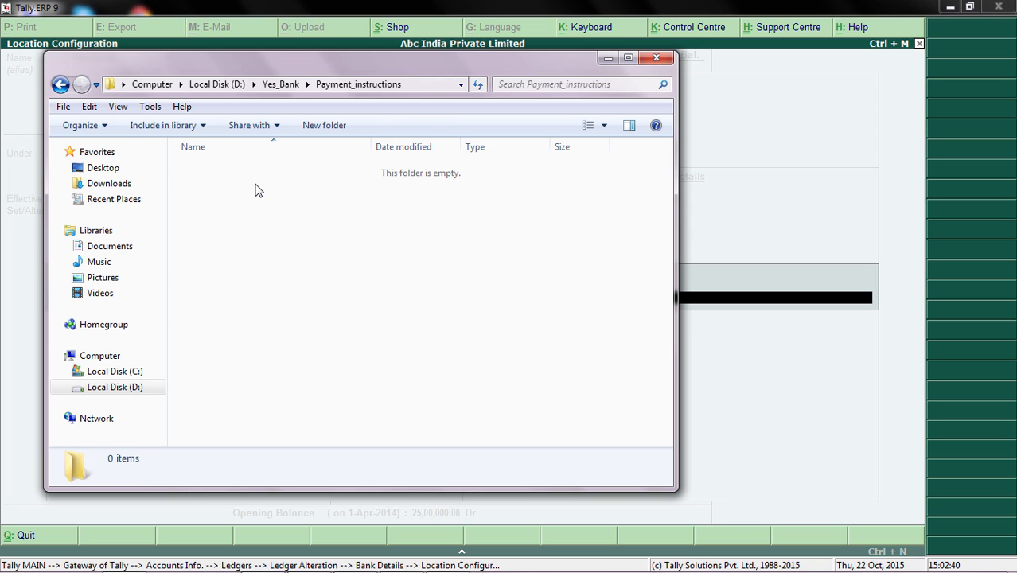
left_click(427, 87)
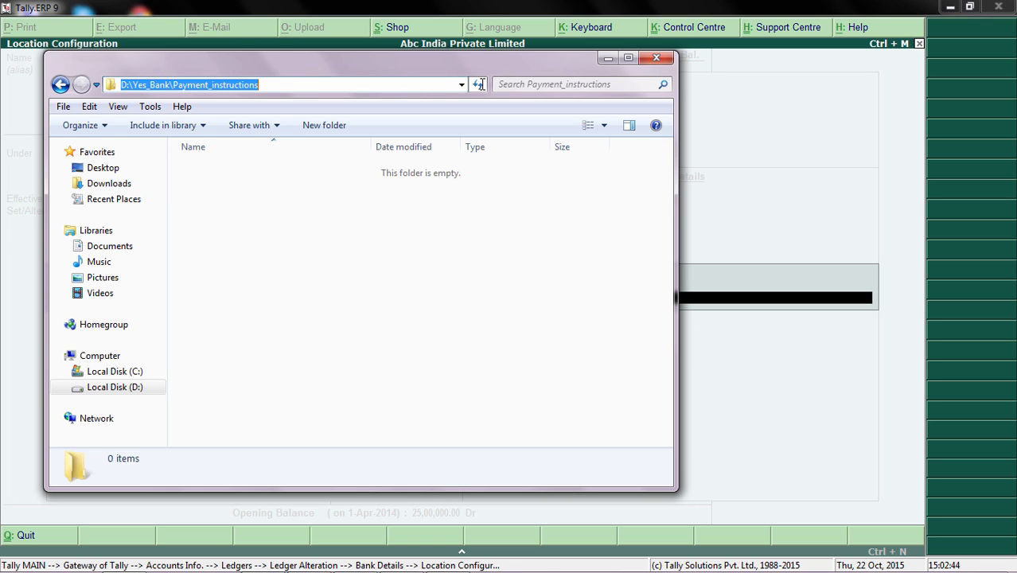
left_click(779, 300)
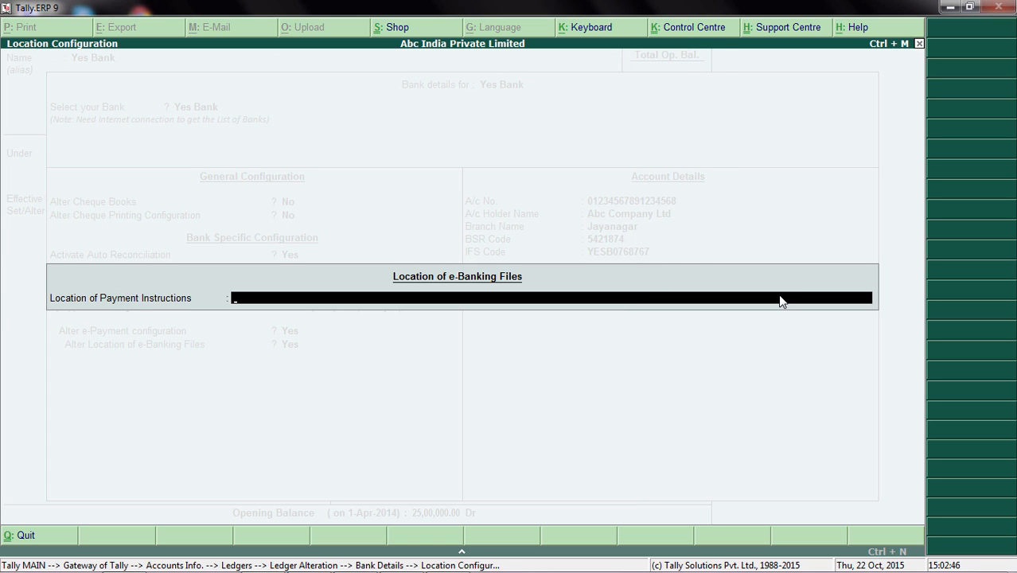
key("ctrl+alt+v")
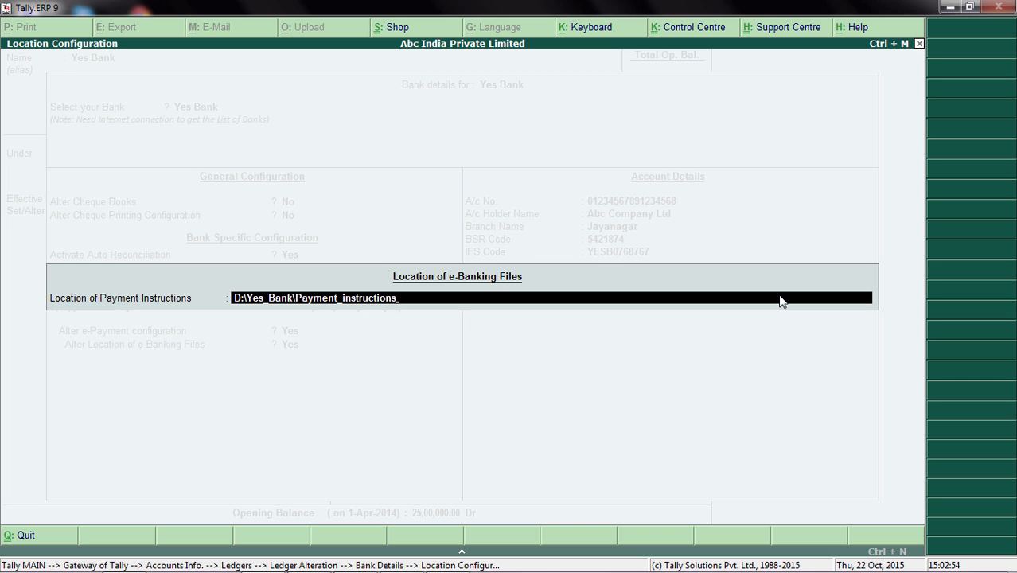
key("Return")
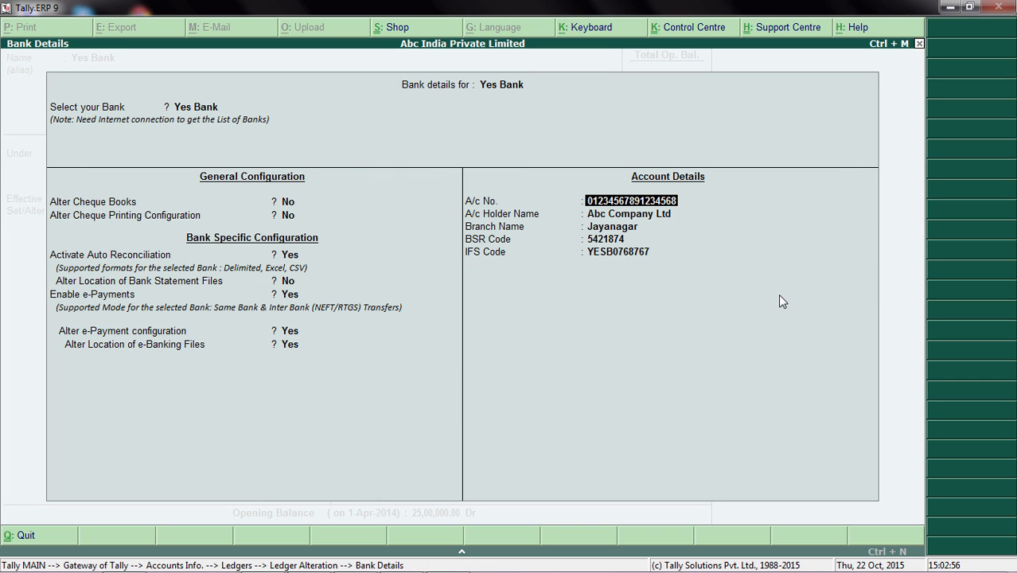
Accept the existing account number, holder, branch, BSR and IFS code entries and close the bank details.
key("Return")
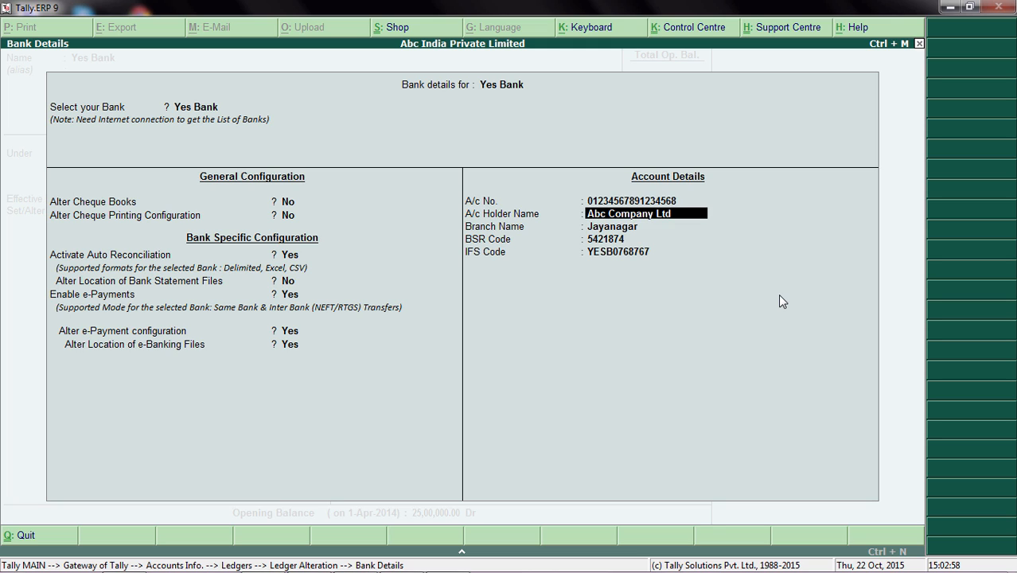
key("Return")
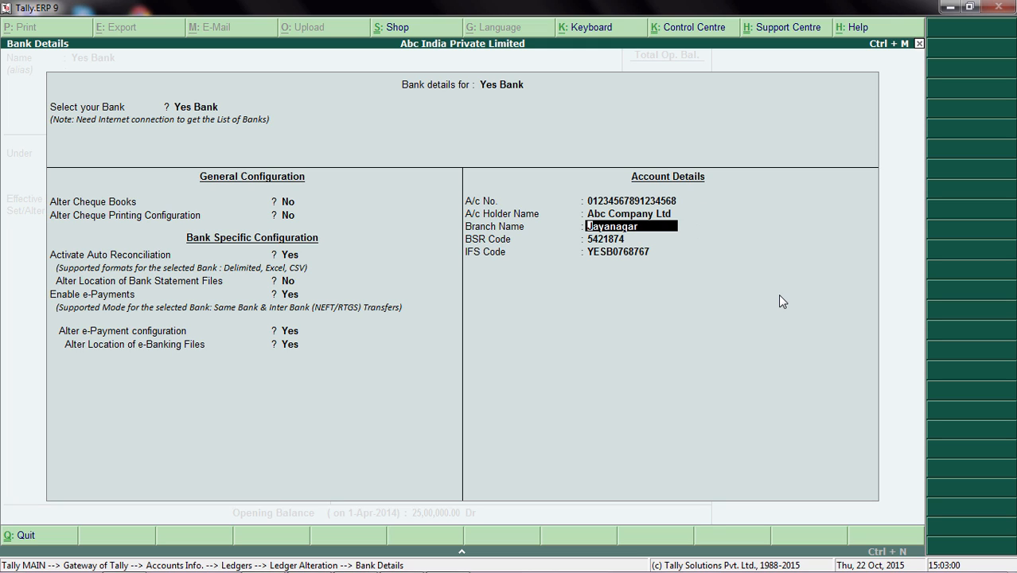
key("Return")
key("Return")
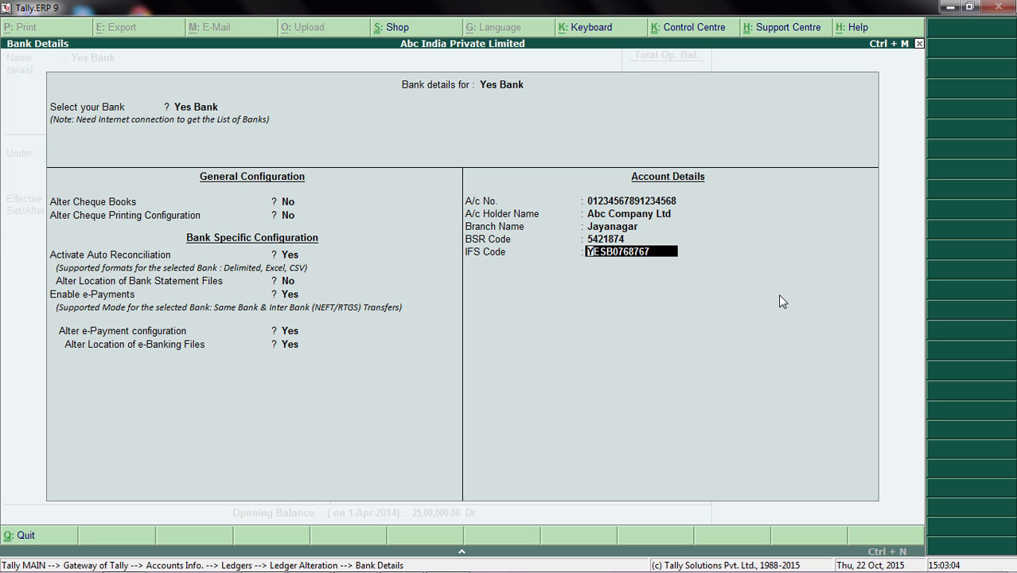
key("Return")
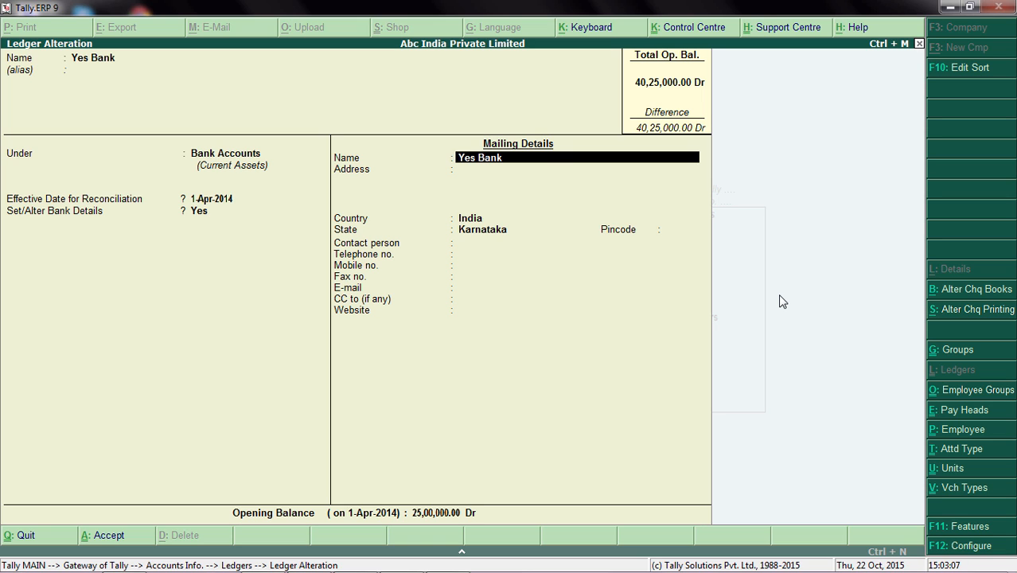
Keep the mailing details and opening balance, save the Yes Bank ledger and return to the Gateway of Tally.
key("Return")
key("Return")
key("Return")
key("Return")
key("Return")
key("Return")
key("Return")
key("Return")
key("Return")
key("Return")
key("Return")
key("Return")
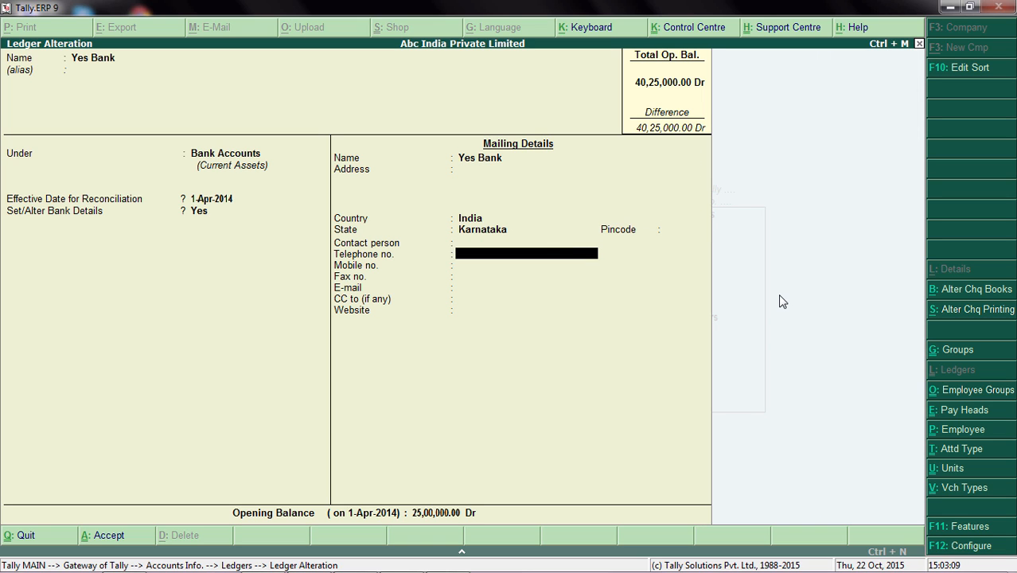
key("Return")
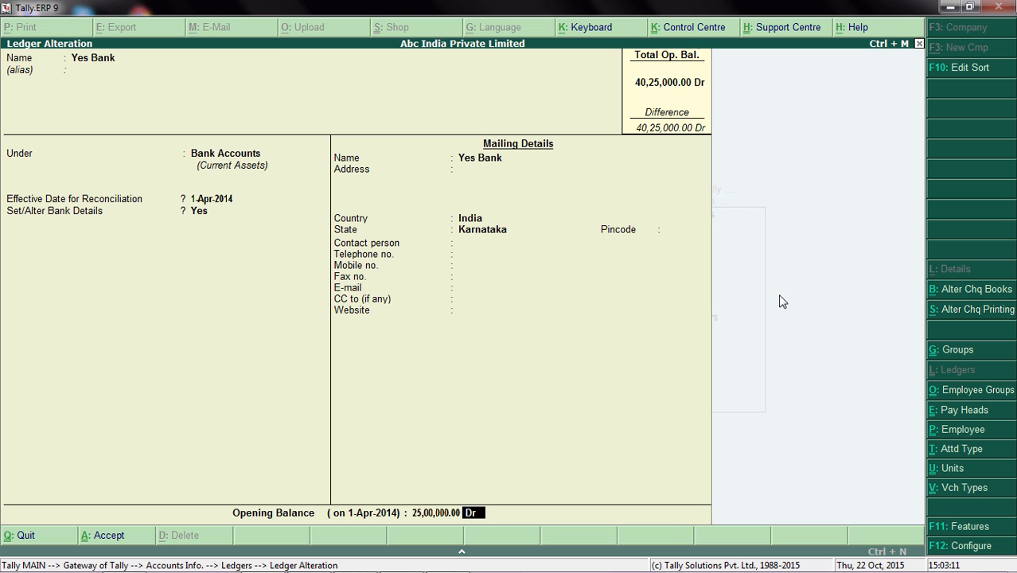
key("Return")
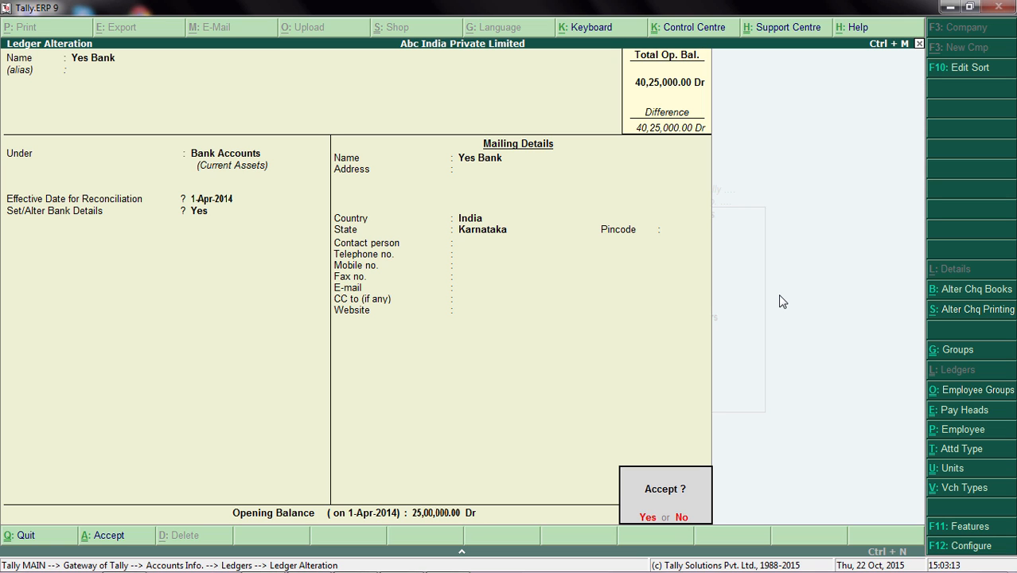
key("Return")
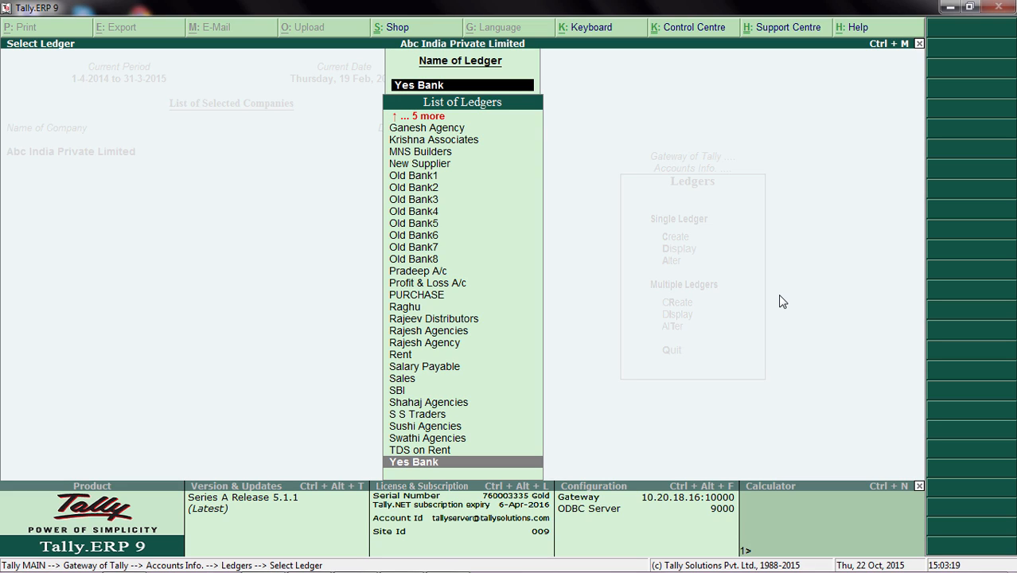
key("Escape")
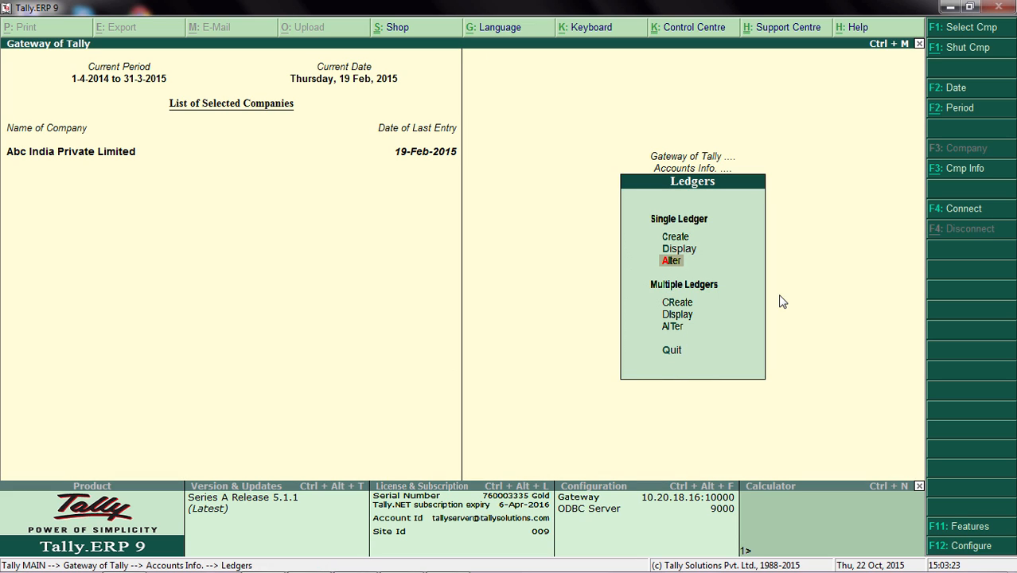
key("Escape")
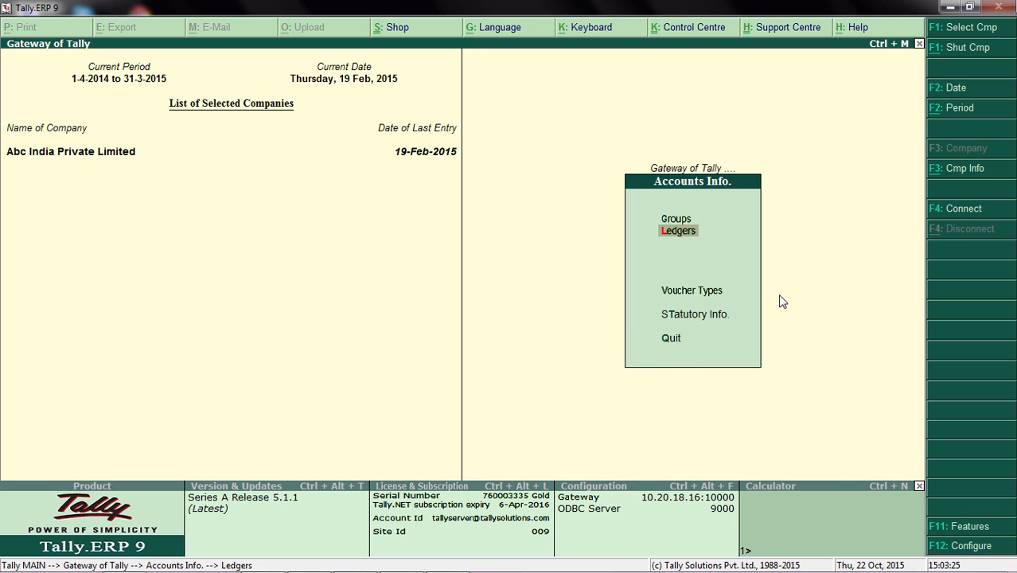
key("Escape")
Open the Arvind Agencies A/c ledger for single-ledger alteration.
key("Return")
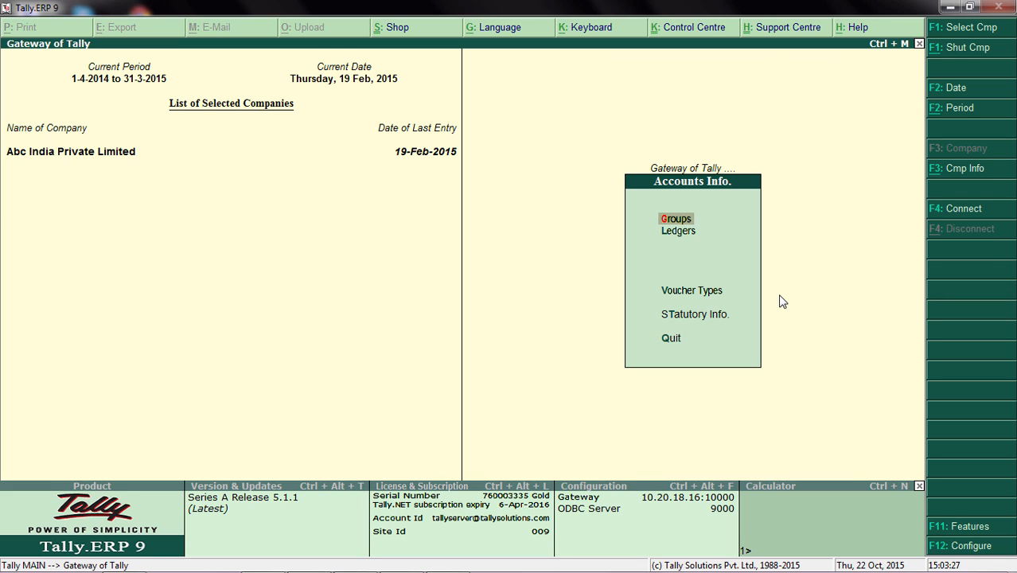
key("Down")
key("Return")
key("Down")
key("Down")
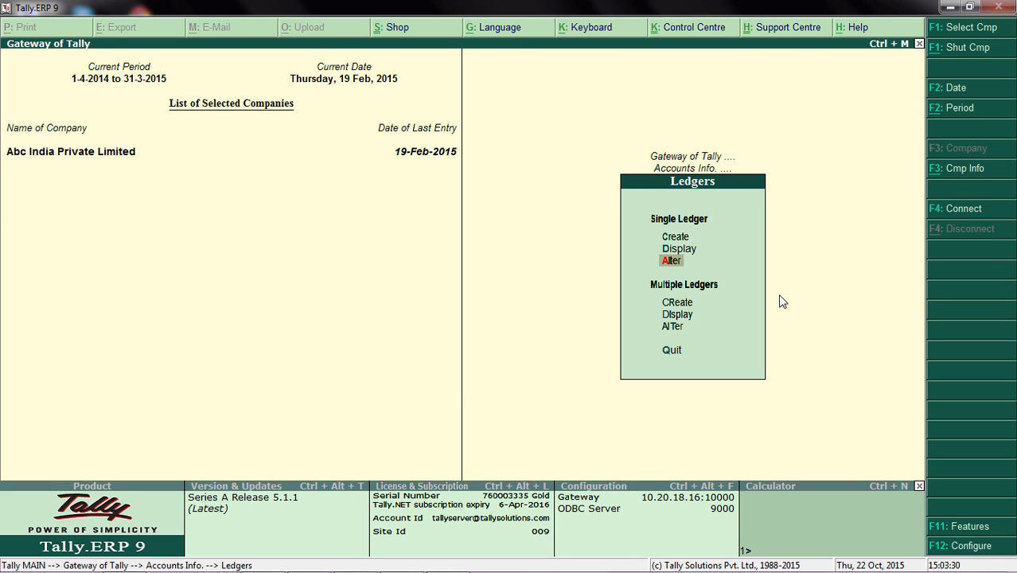
key("Return")
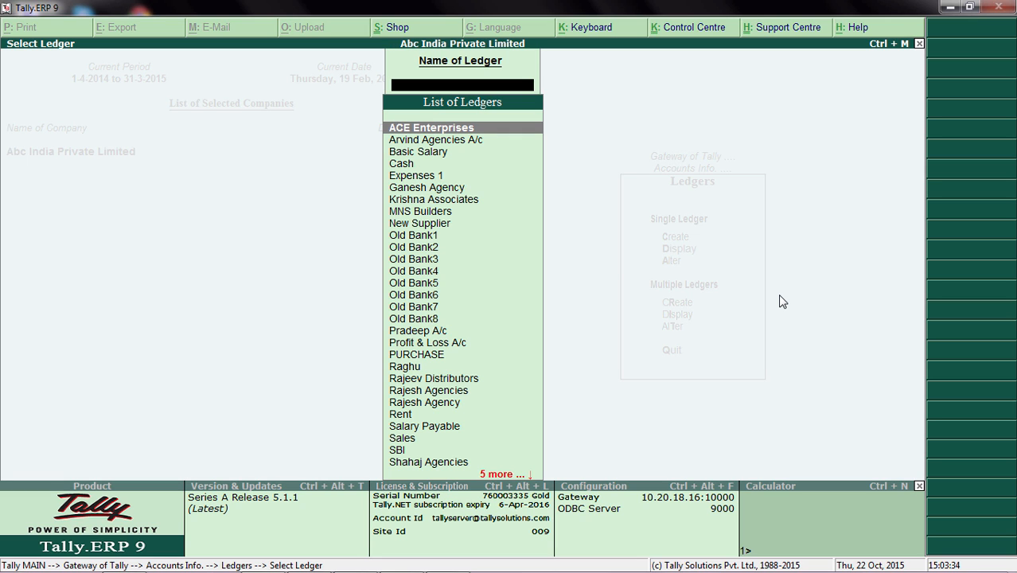
key("Down")
key("Return")
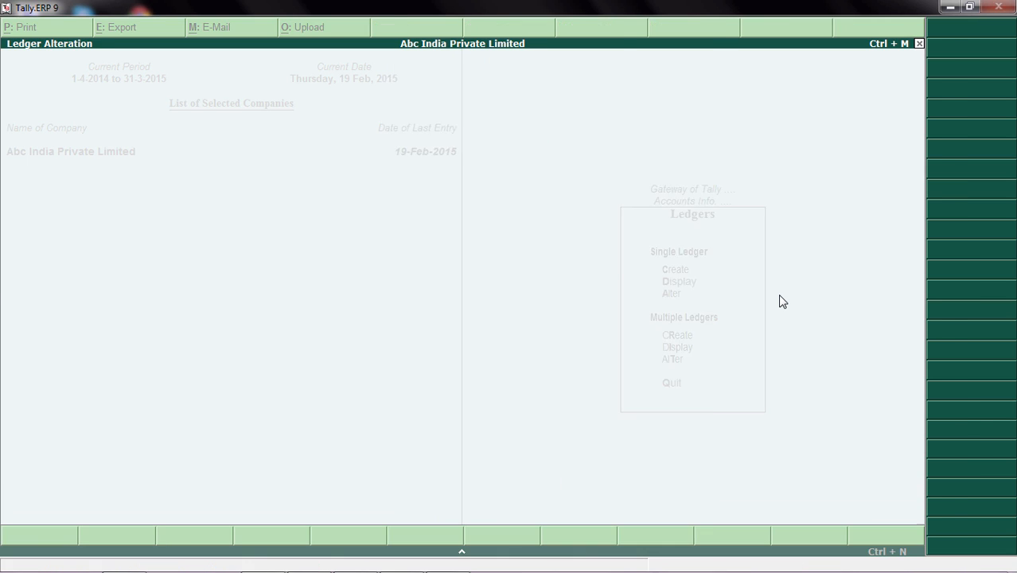
Keep the ledger name, Sundry Creditors group, bill-by-bill, inventory and TDS settings as they are, with Pricing Level Not Applicable.
key("Return")
key("Return")
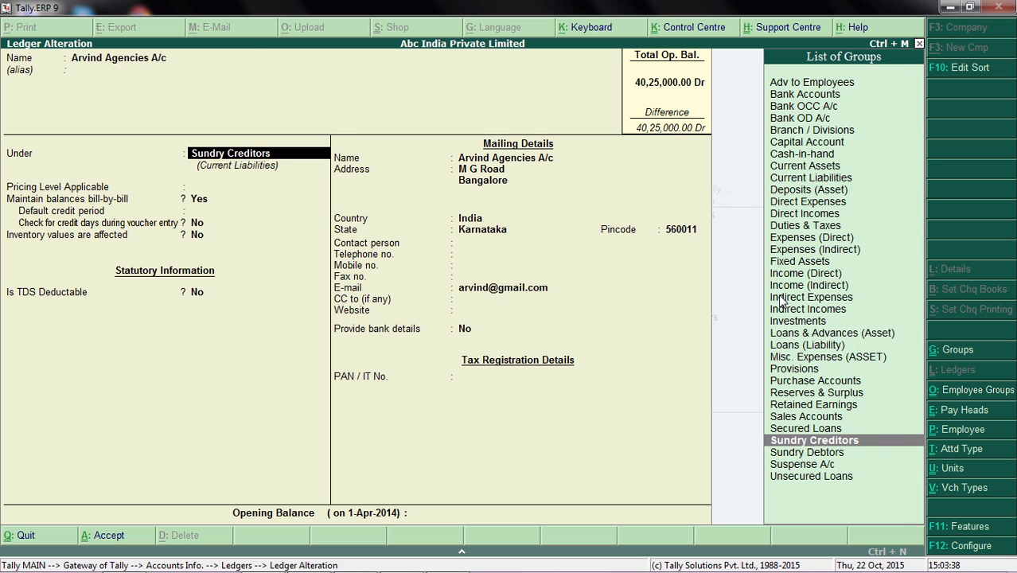
key("Return")
key("Return")
key("Return")
key("Return")
key("Return")
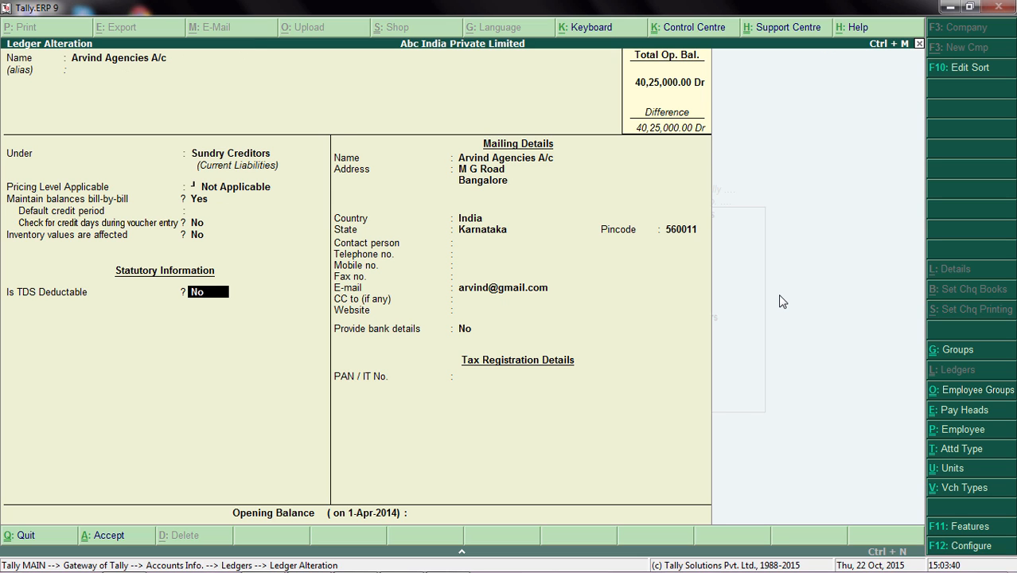
key("Return")
Accept the existing mailing name, address, country, state, pincode and contact entries up to the E-mail field.
key("Return")
key("Return")
key("Return")
key("Return")
key("Return")
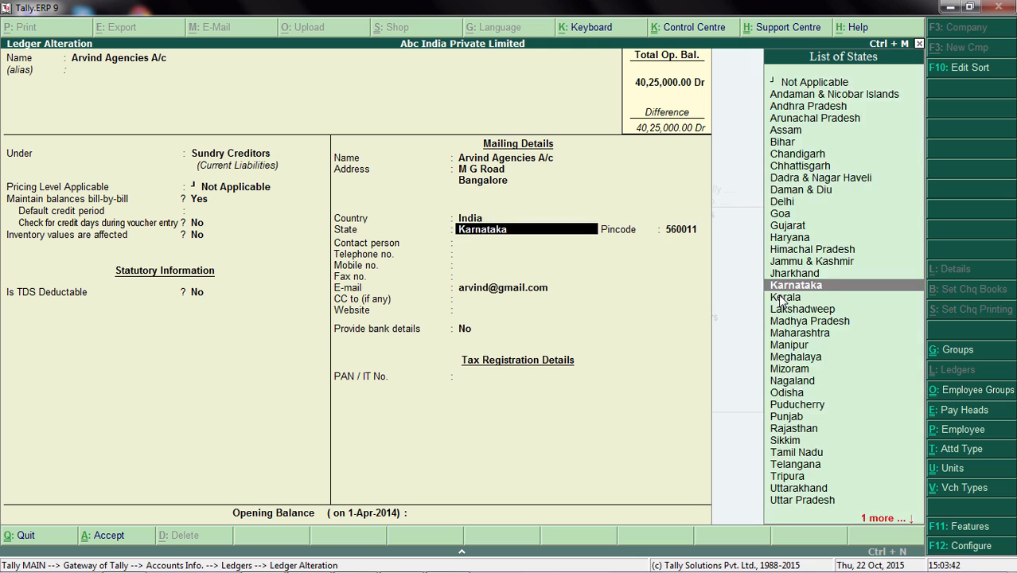
key("Return")
key("Return")
key("Return")
key("Return")
key("Return")
key("Return")
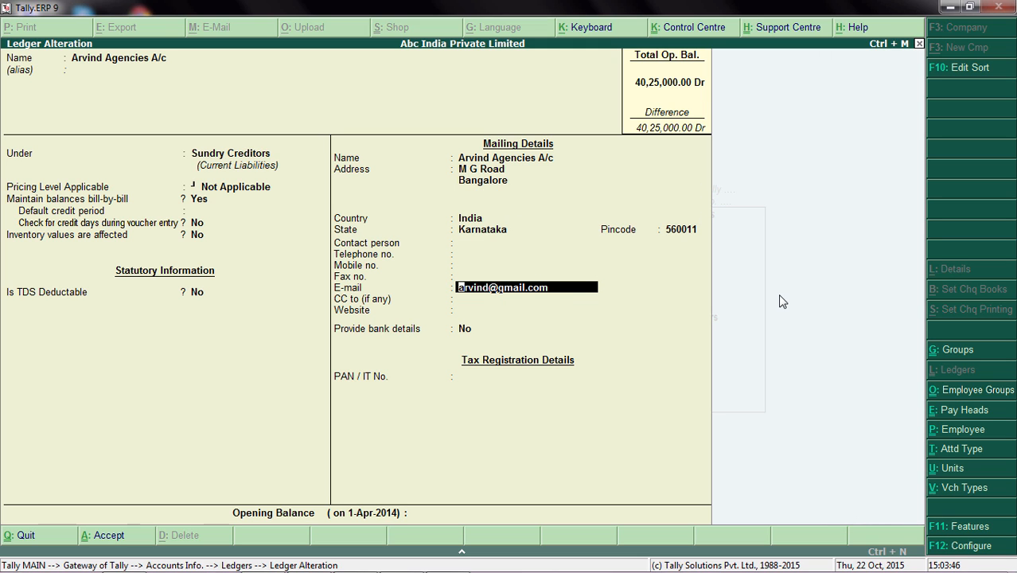
Check the ledger configuration options, keep Use contact details at Yes and accept the configuration.
key("F12")
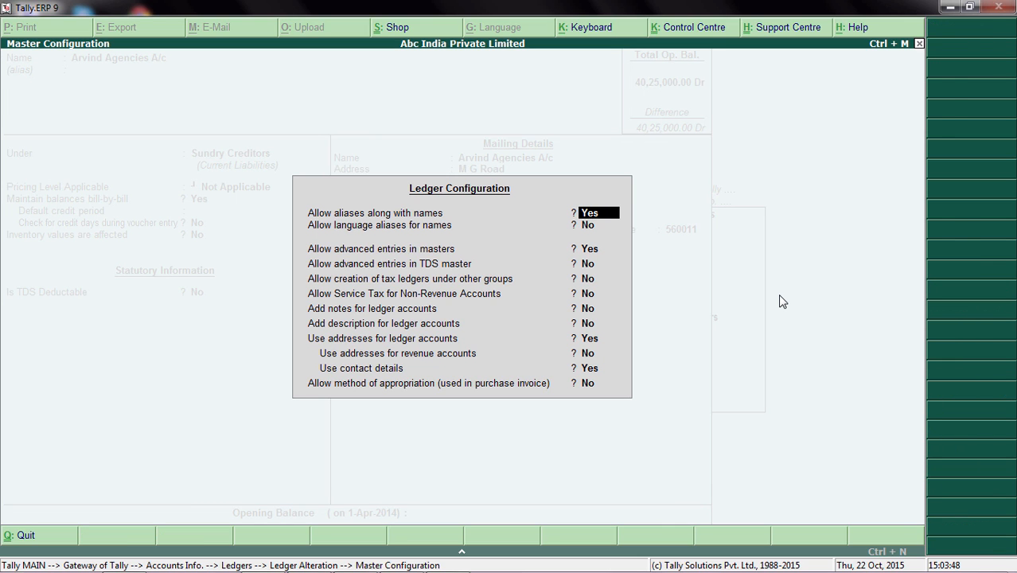
key("Down")
key("Down")
key("Down")
key("Down")
key("Down")
key("Down")
key("Down")
key("Down")
key("Down")
key("Down")
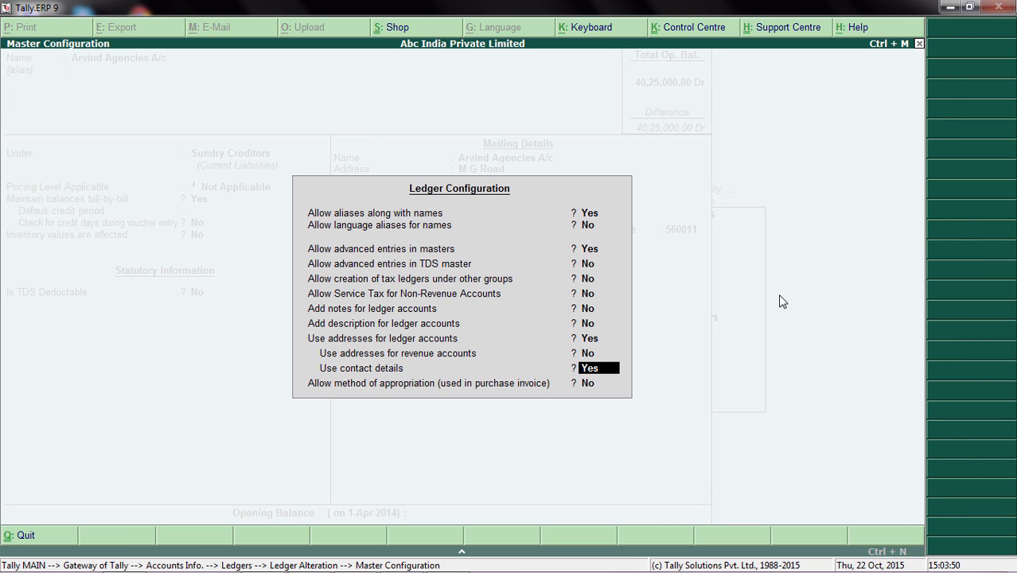
key("Down")
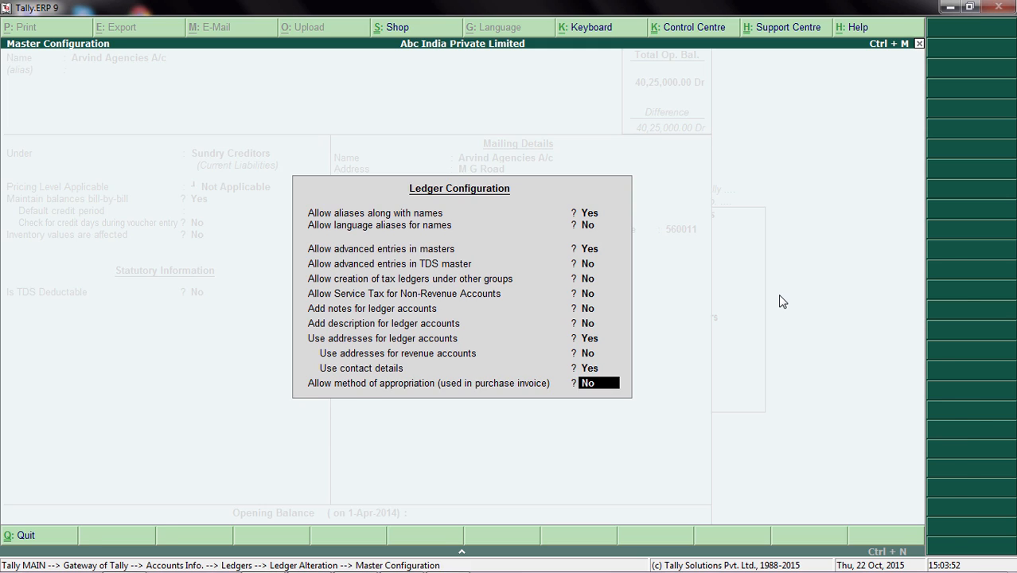
key("Return")
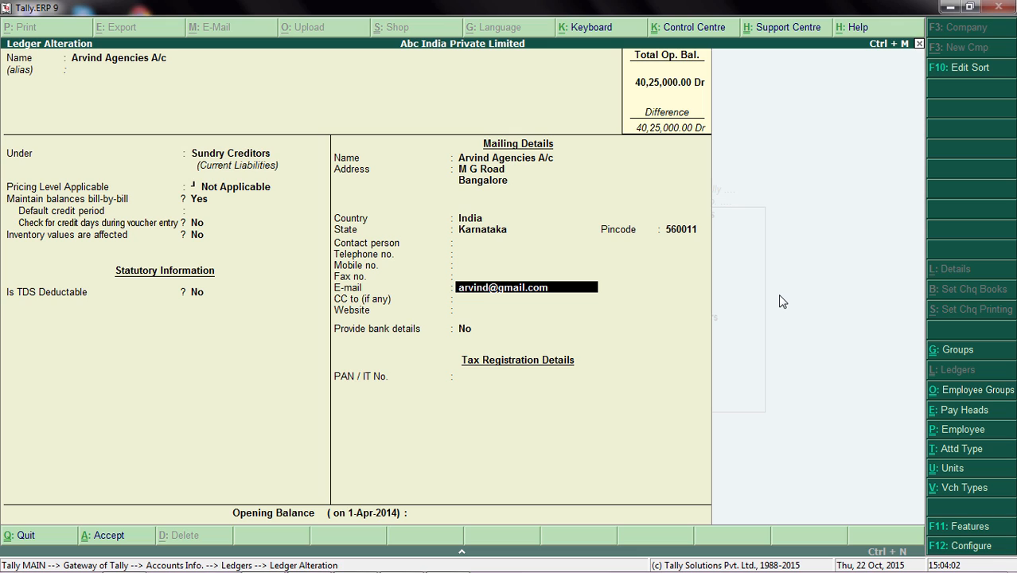
Keep the e-mail, leave CC and Website blank, and set Provide bank details to Yes to open the bank details.
key("Return")
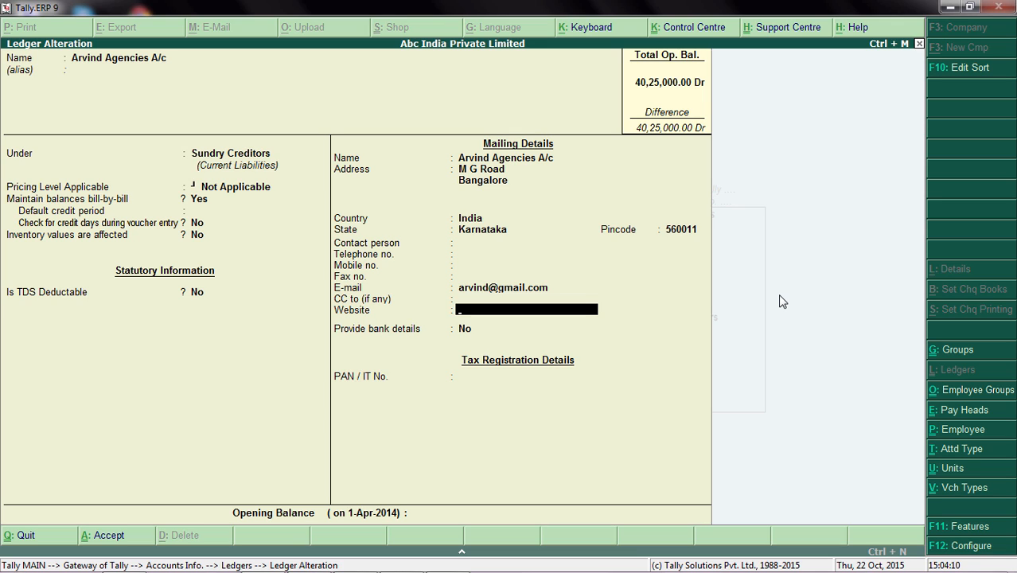
key("Return")
key("Return")
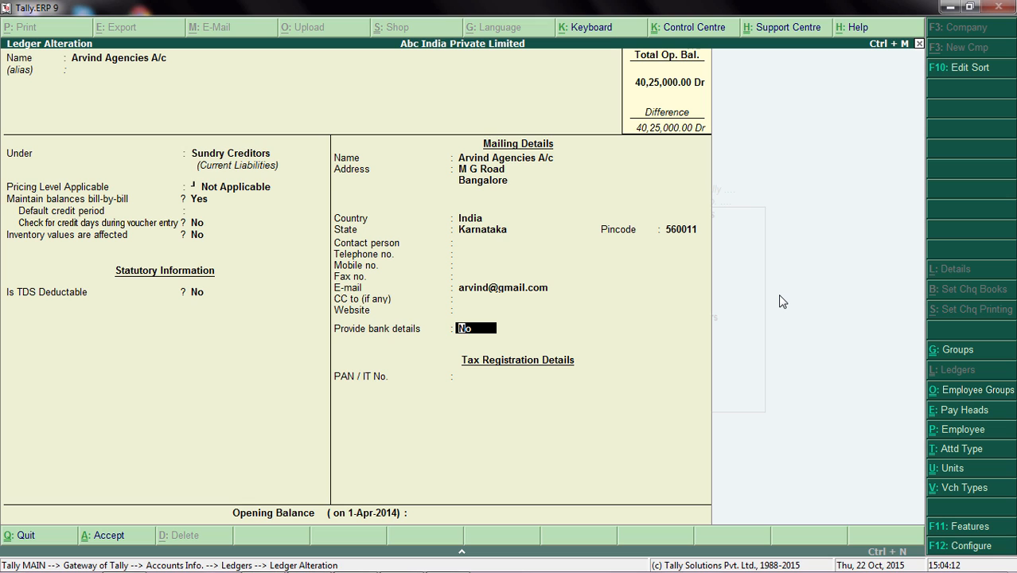
type("y")
key("Return")
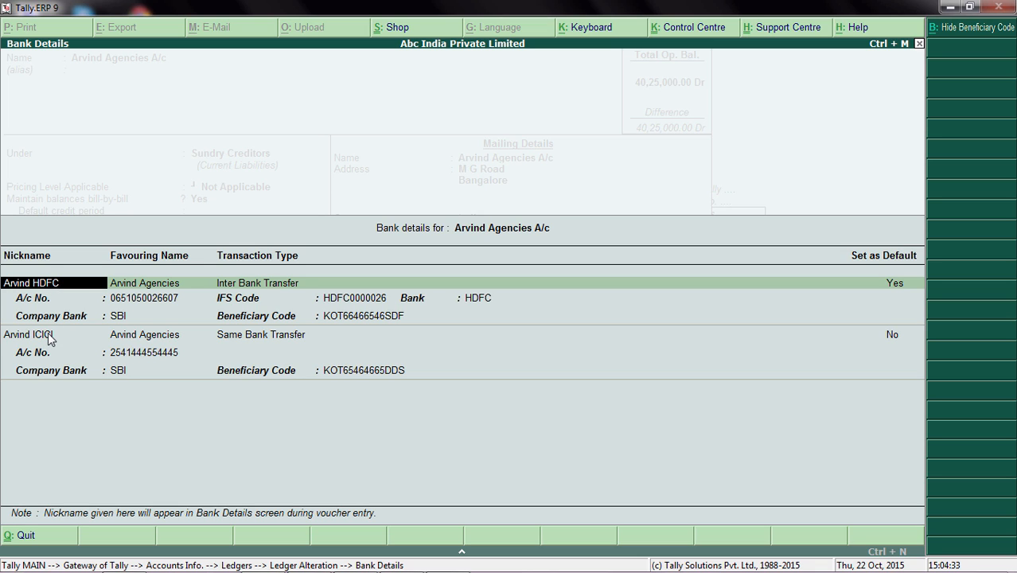
Keep the HDFC entry's nickname, favouring name, Inter Bank Transfer type, account number, IFS code and bank.
key("Return")
key("Return")
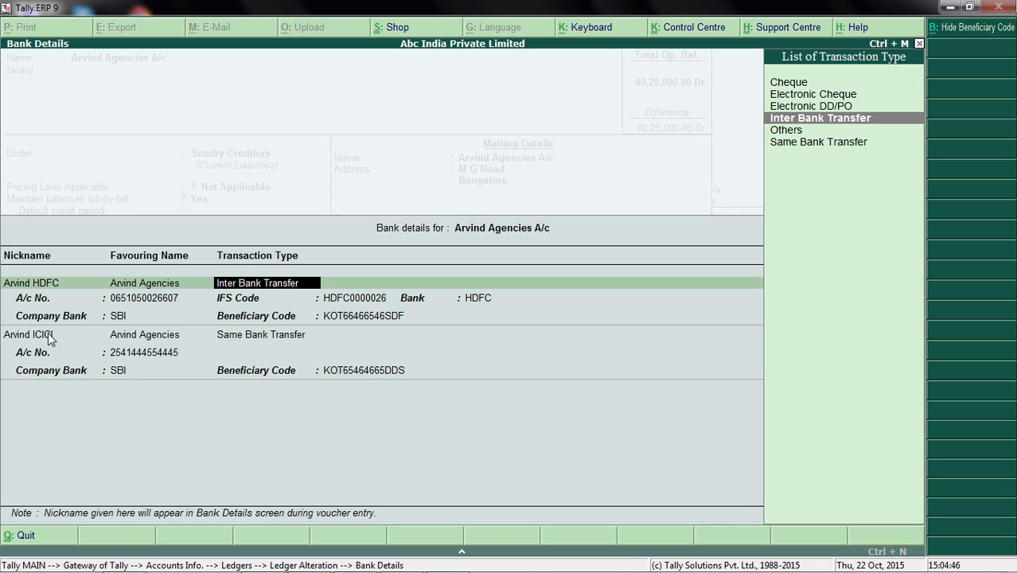
key("Return")
key("Return")
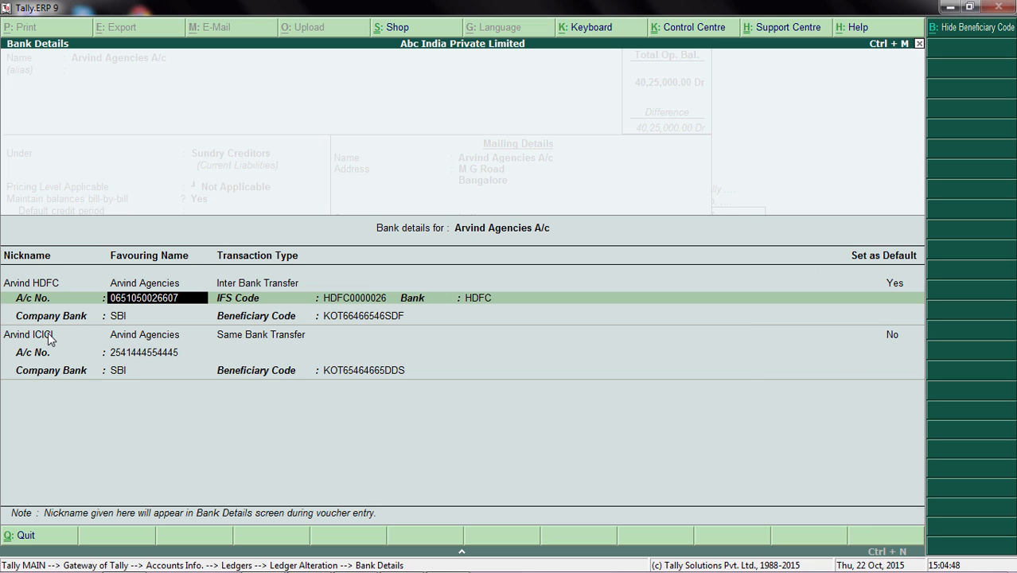
key("Return")
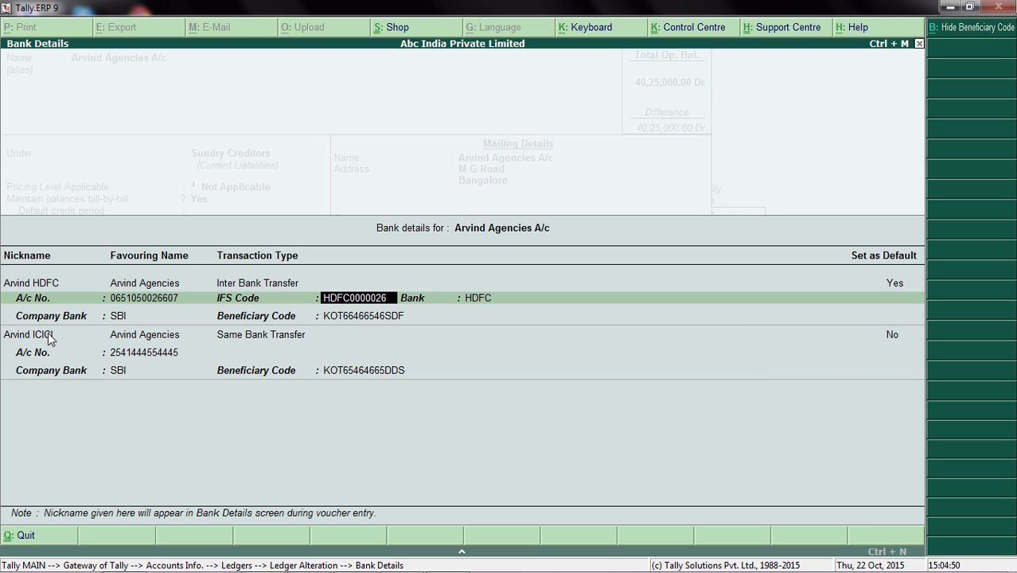
key("Return")
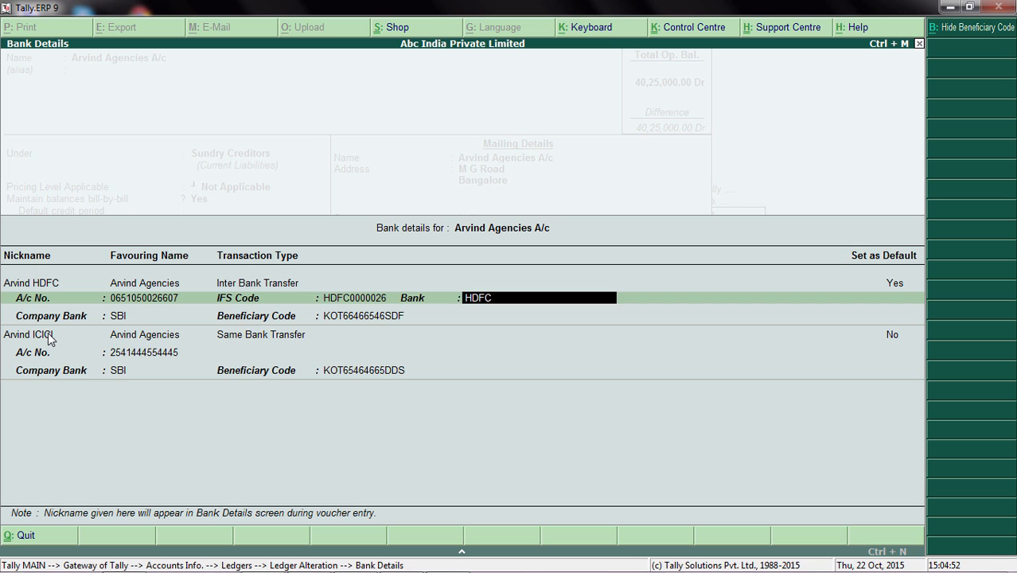
key("Return")
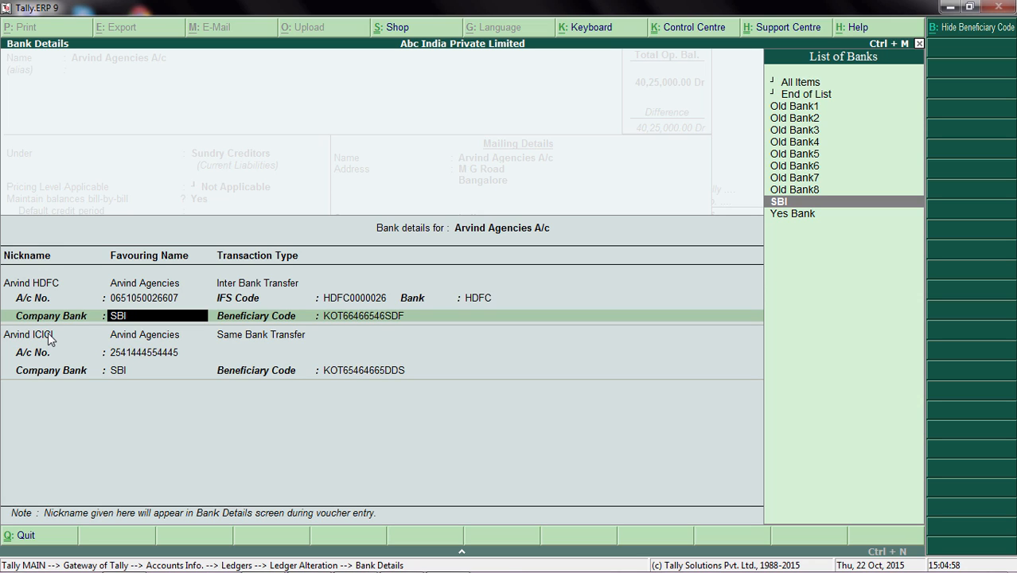
Set the HDFC entry's Company Bank to Yes Bank, enter its new beneficiary code in capitals and end its company bank list.
key("Down")
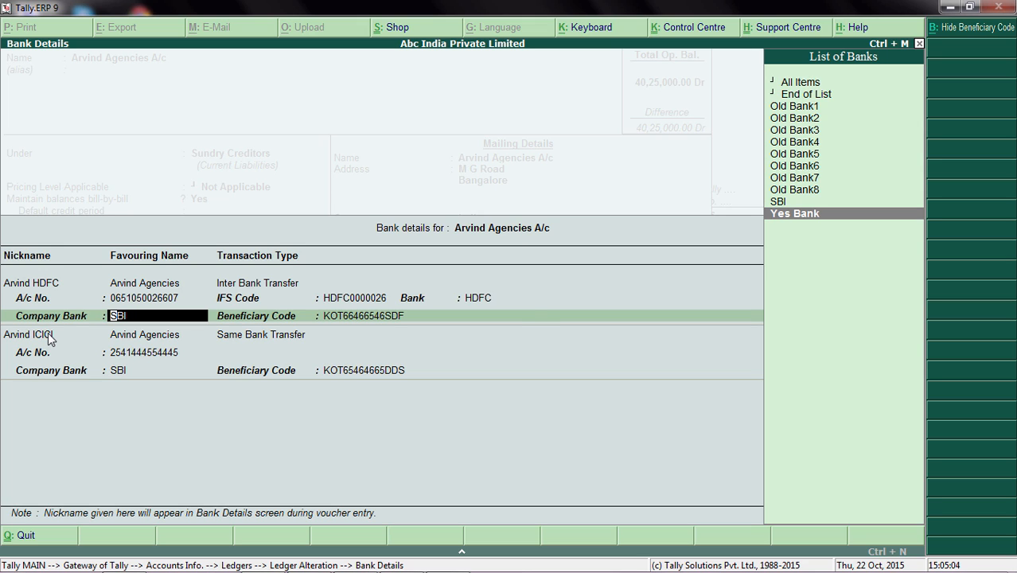
key("Return")
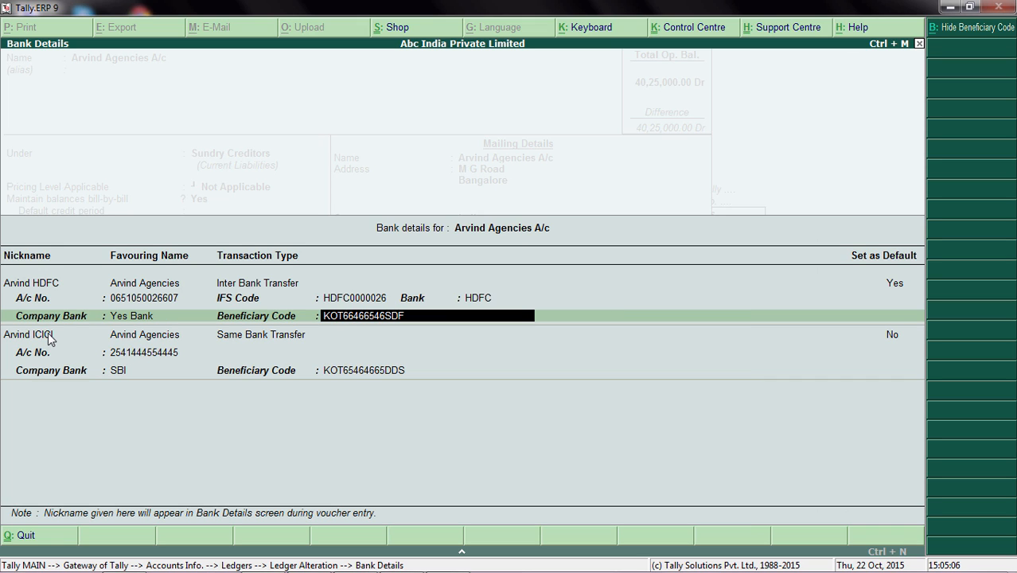
type("Yes")
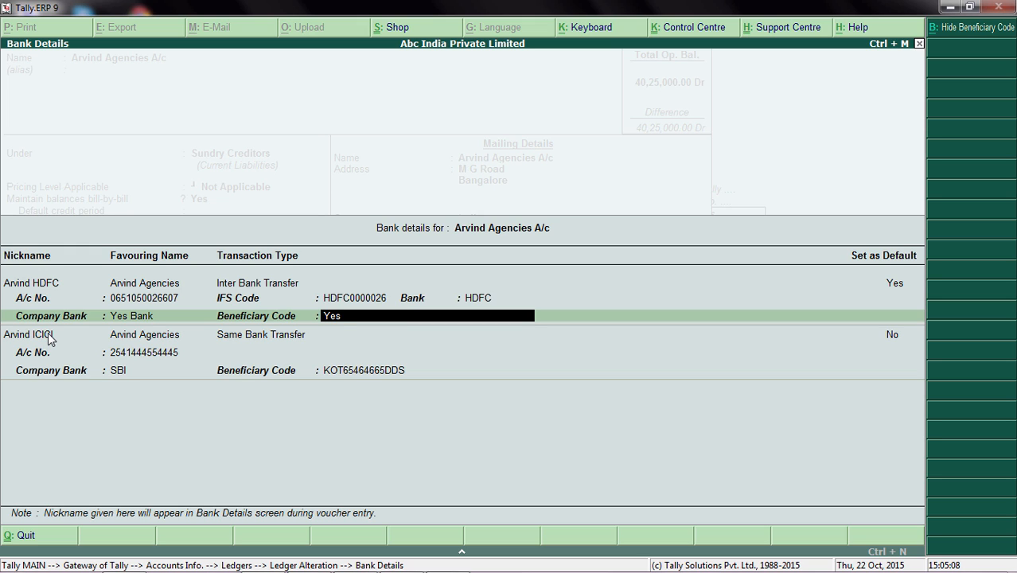
key("BackSpace")
key("BackSpace")
key("Caps_Lock")
type("es")
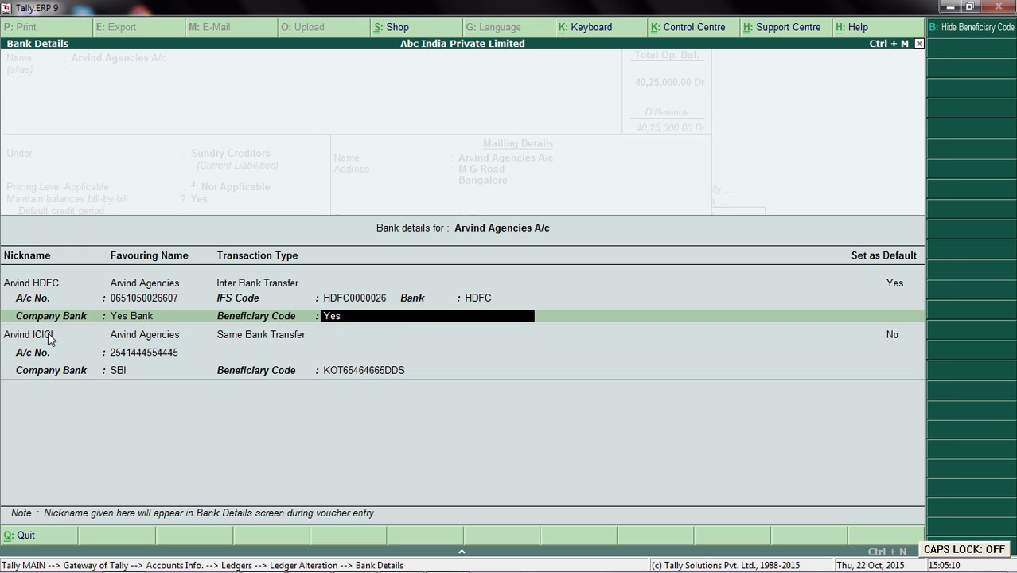
key("BackSpace")
key("BackSpace")
key("Caps_Lock")
type("ES09809")
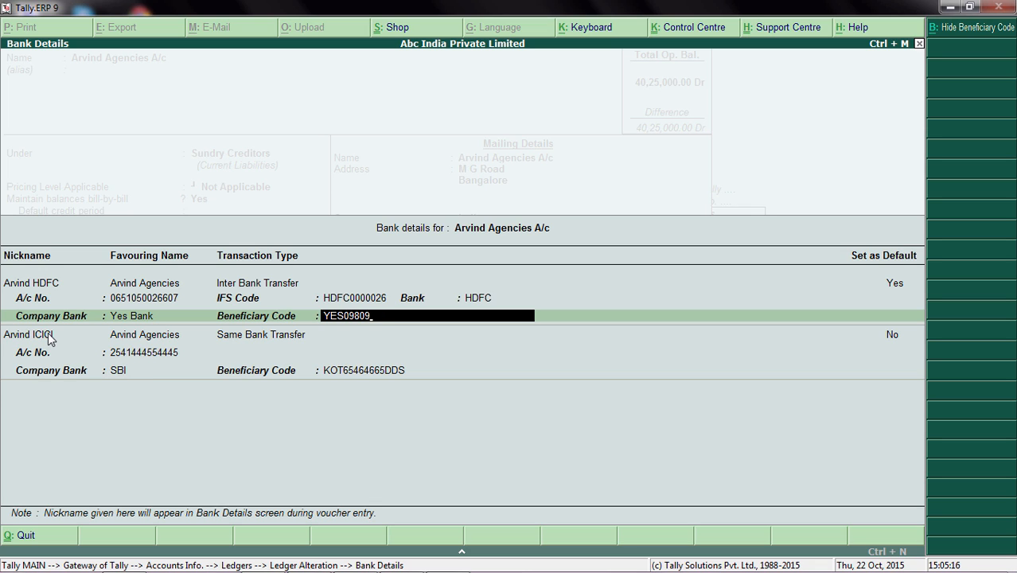
key("Return")
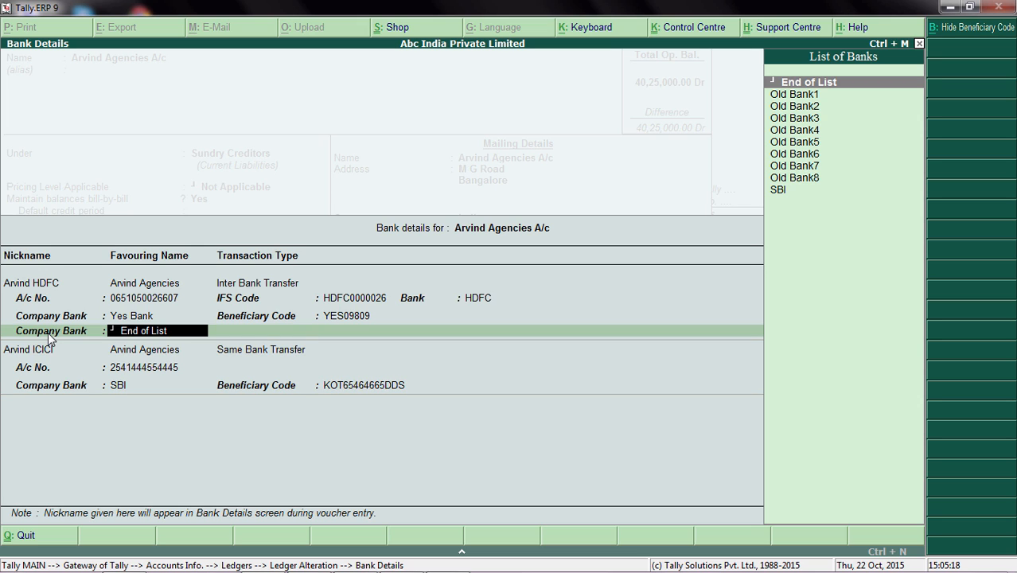
key("Return")
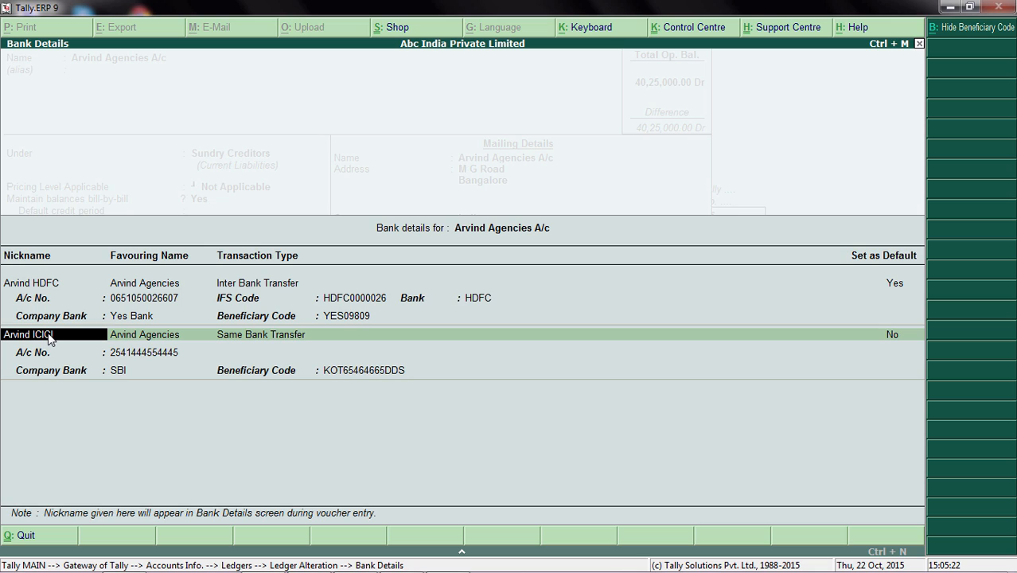
Replace the bank name in the second entry's nickname with Yes Bank.
key("BackSpace")
key("BackSpace")
key("BackSpace")
key("BackSpace")
key("Caps_Lock")
type("Y")
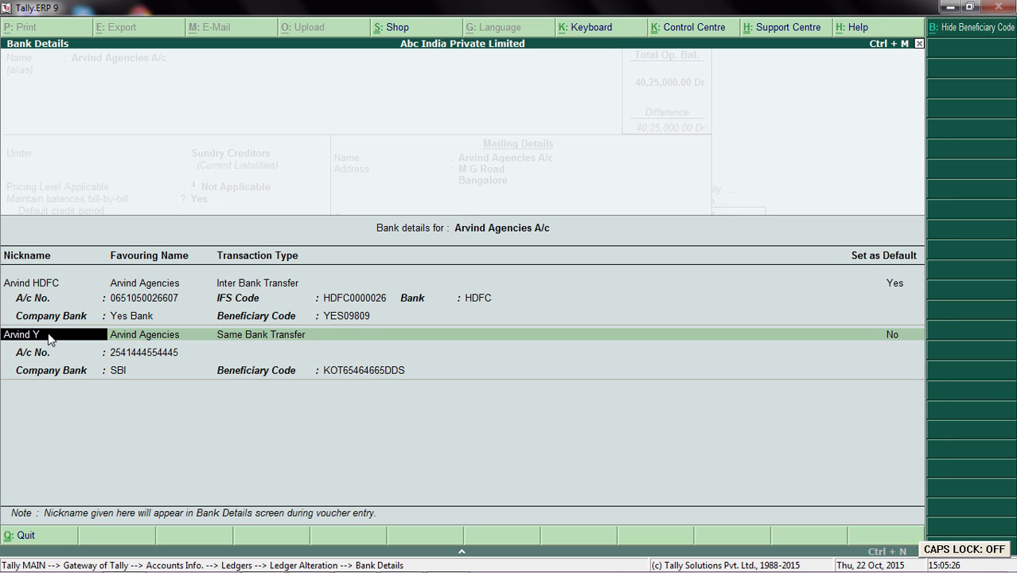
type("esBank")
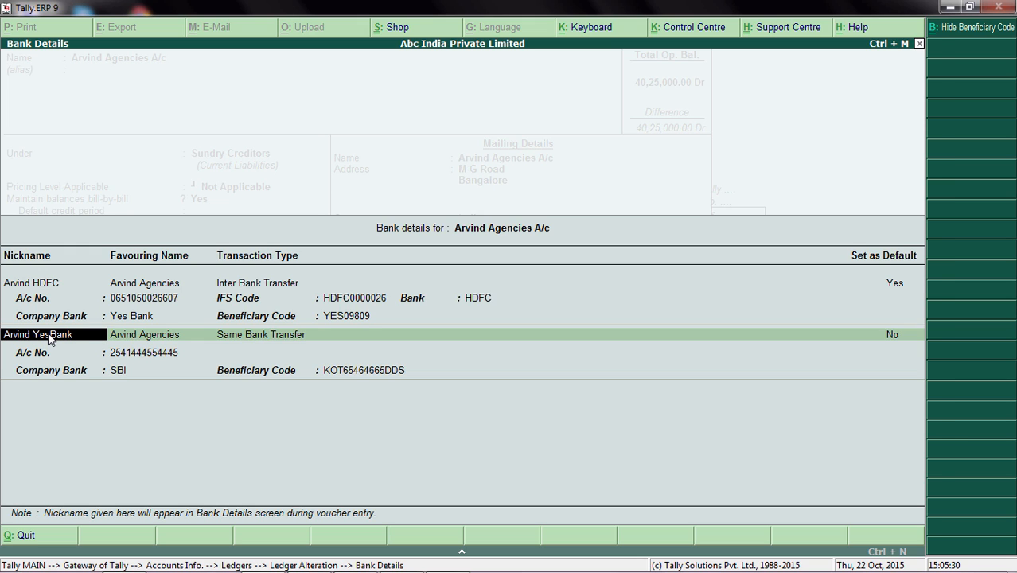
key("Return")
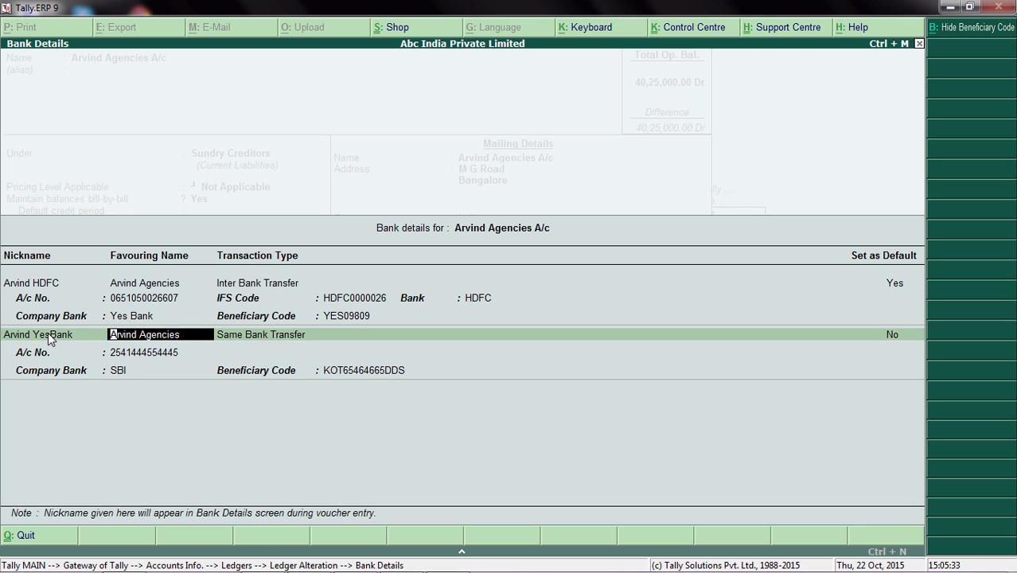
Keep the second entry's favouring name, Same Bank Transfer type and account number, and set its Company Bank to Yes Bank.
key("Return")
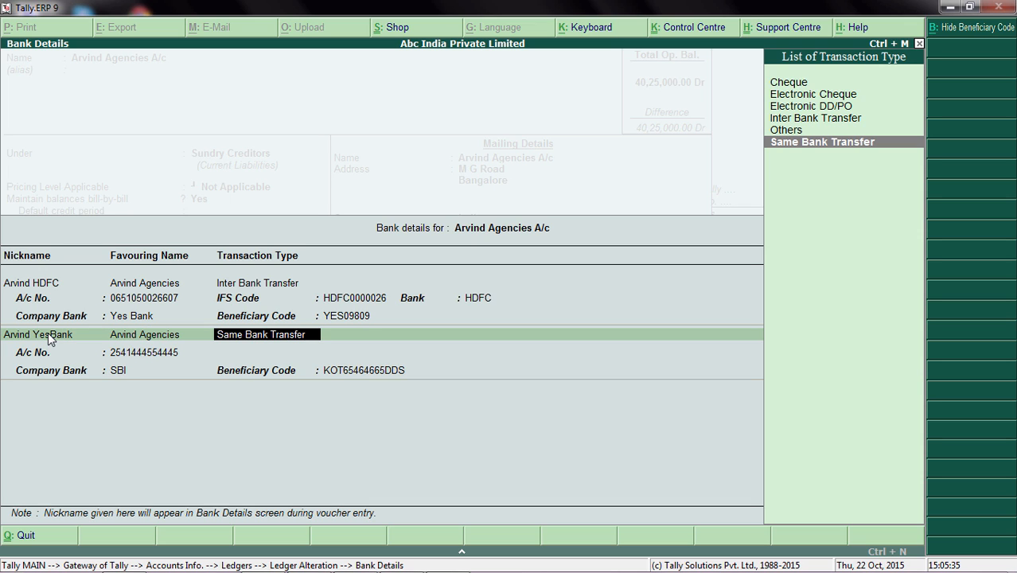
key("Return")
key("Return")
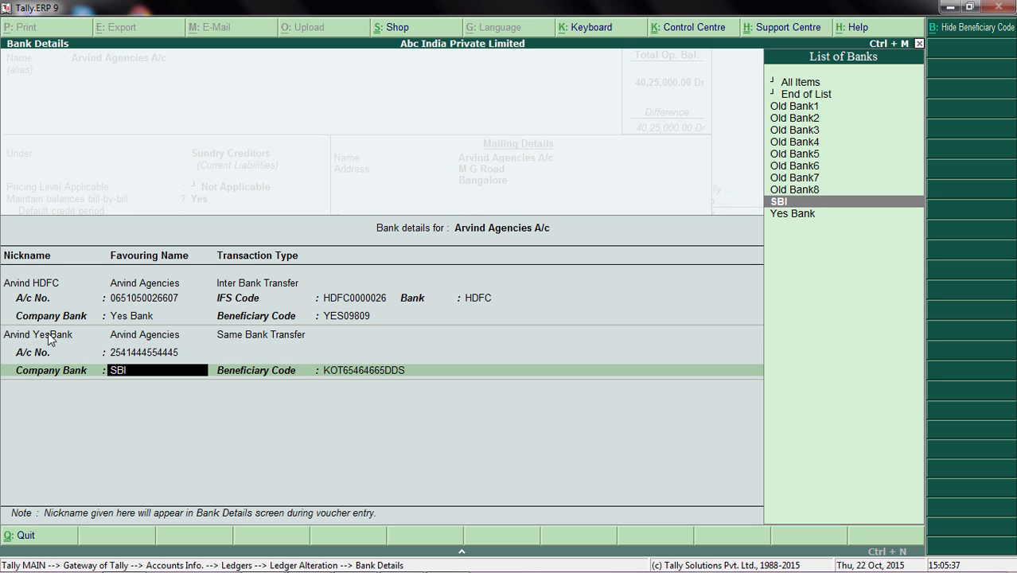
key("Down")
key("Return")
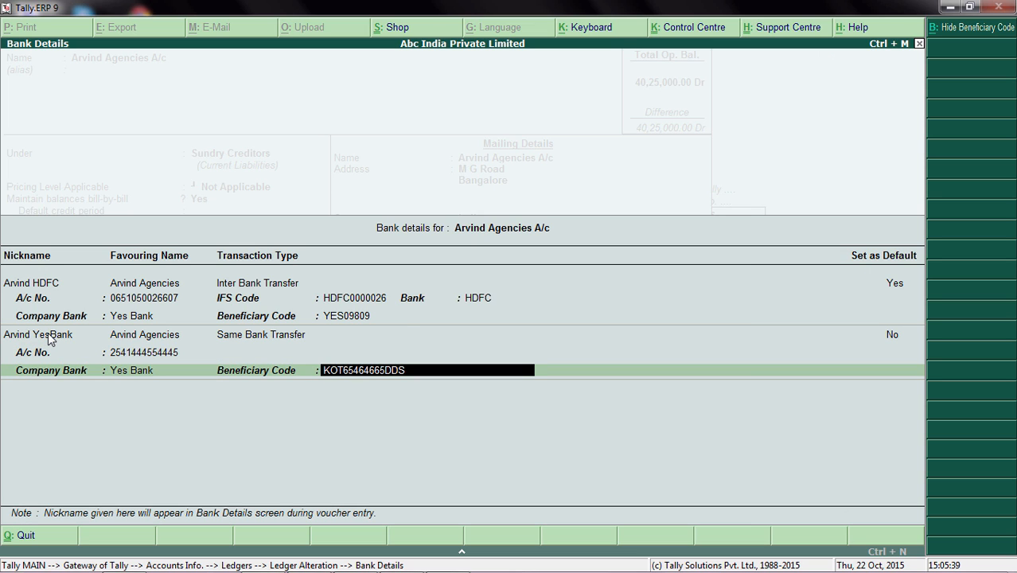
Replace the second entry's beneficiary code with the new Yes Bank code in capitals.
type("Yes")
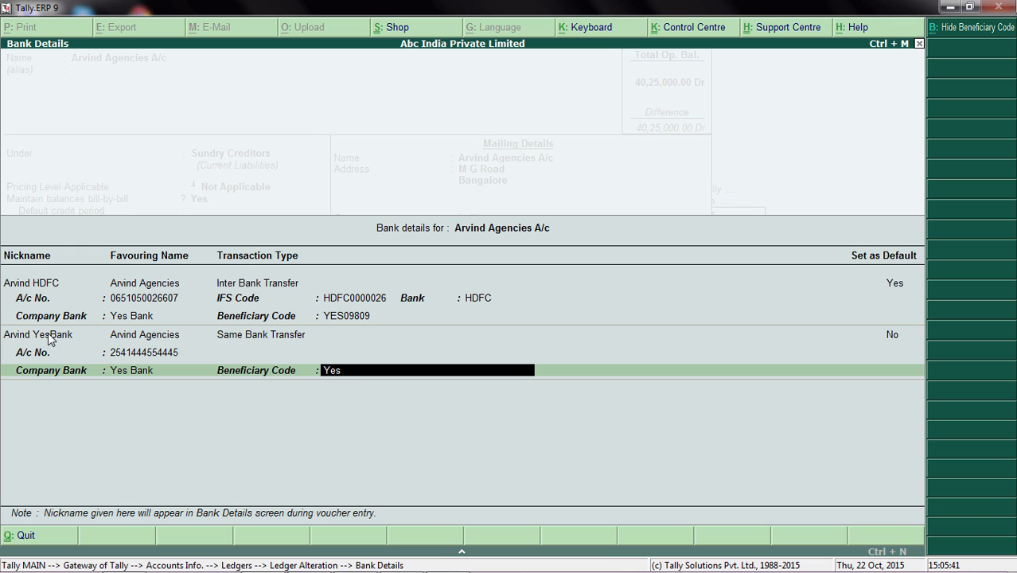
key("BackSpace")
key("BackSpace")
key("Caps_Lock")
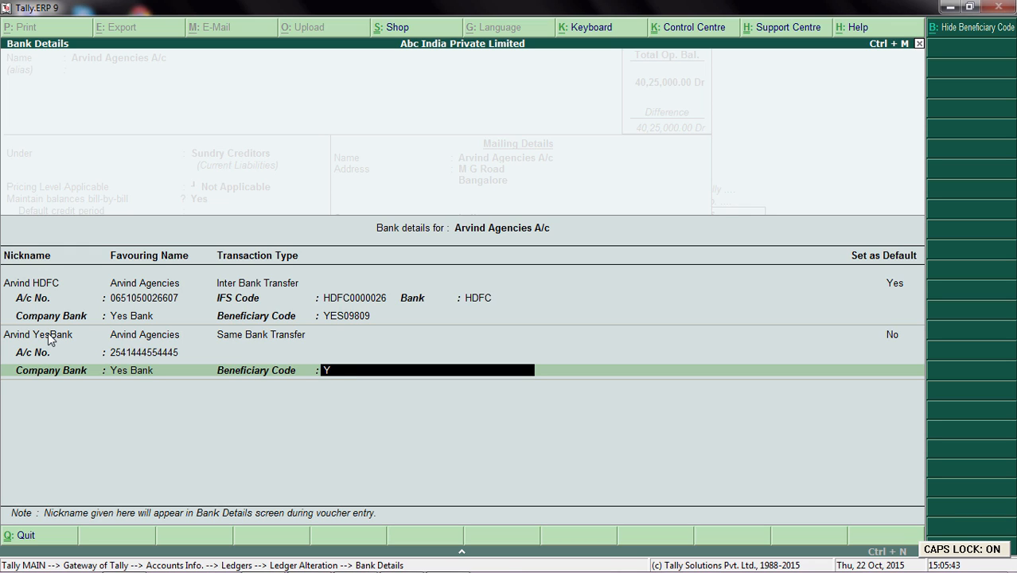
type("E")
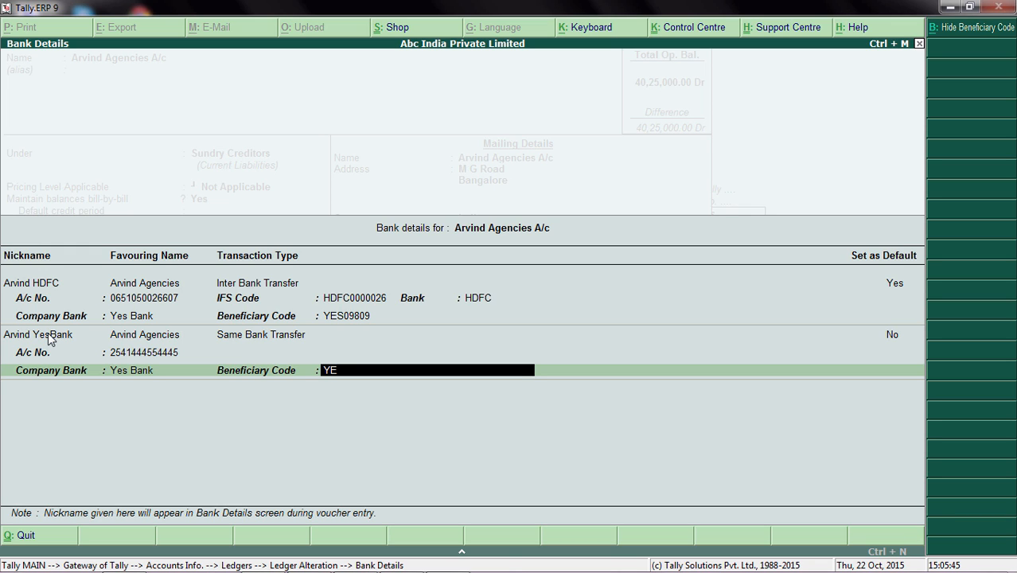
type("S235255")
key("Return")
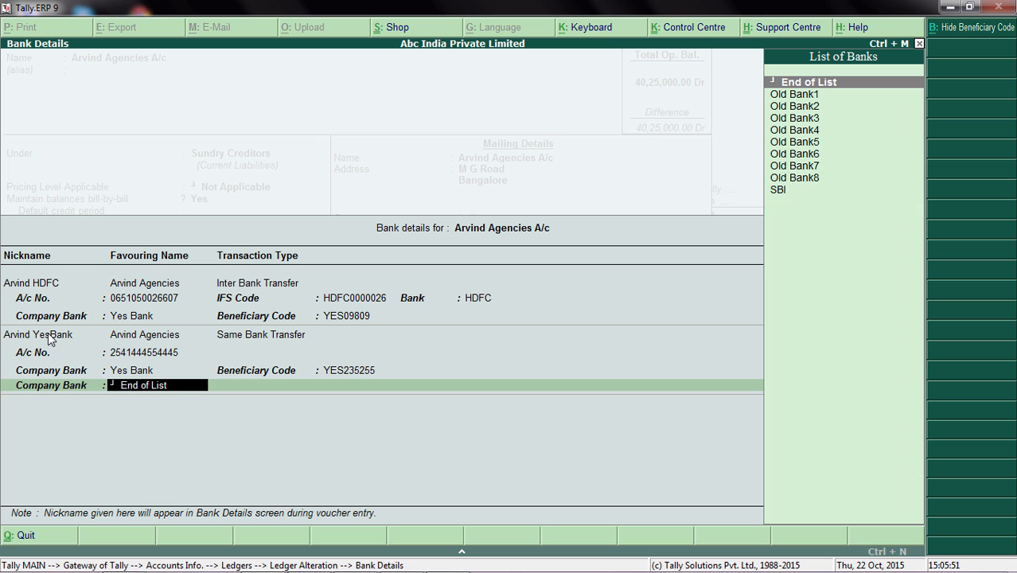
End the second entry's company bank list, save the Arvind Agencies A/c ledger without a PAN and leave ledger alteration.
key("Return")
key("Return")
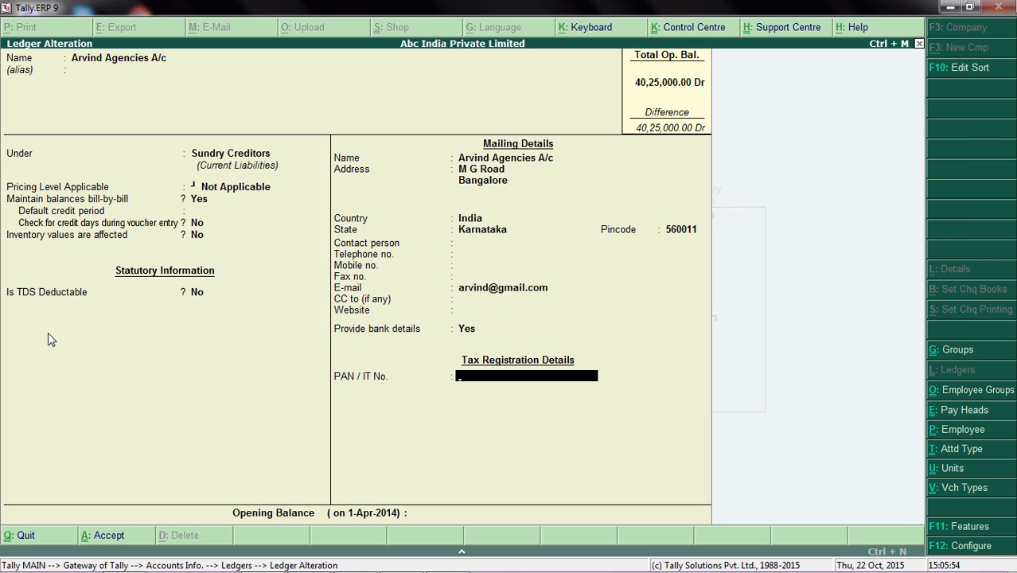
key("Return")
key("Return")
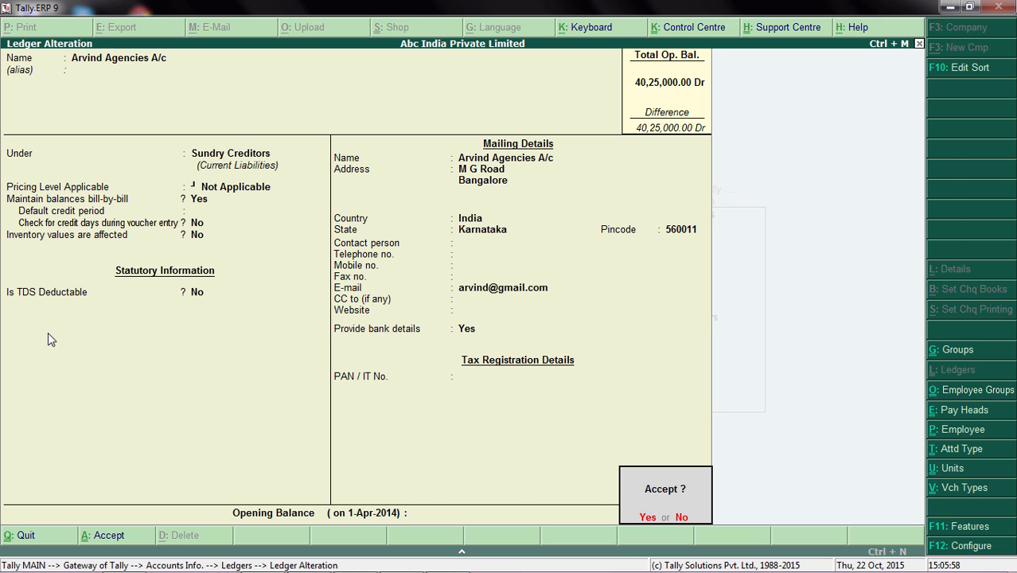
key("y")
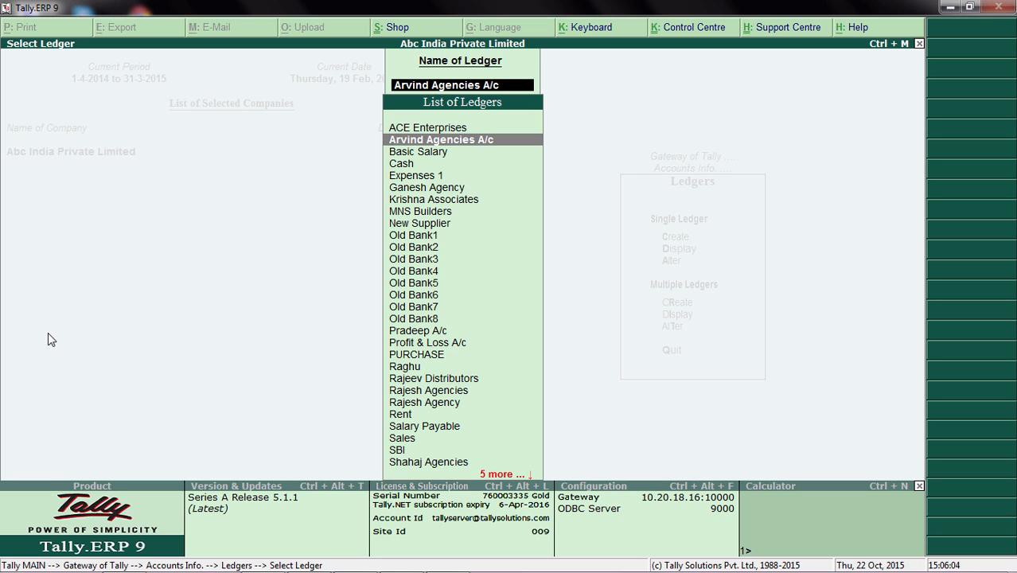
key("Escape")
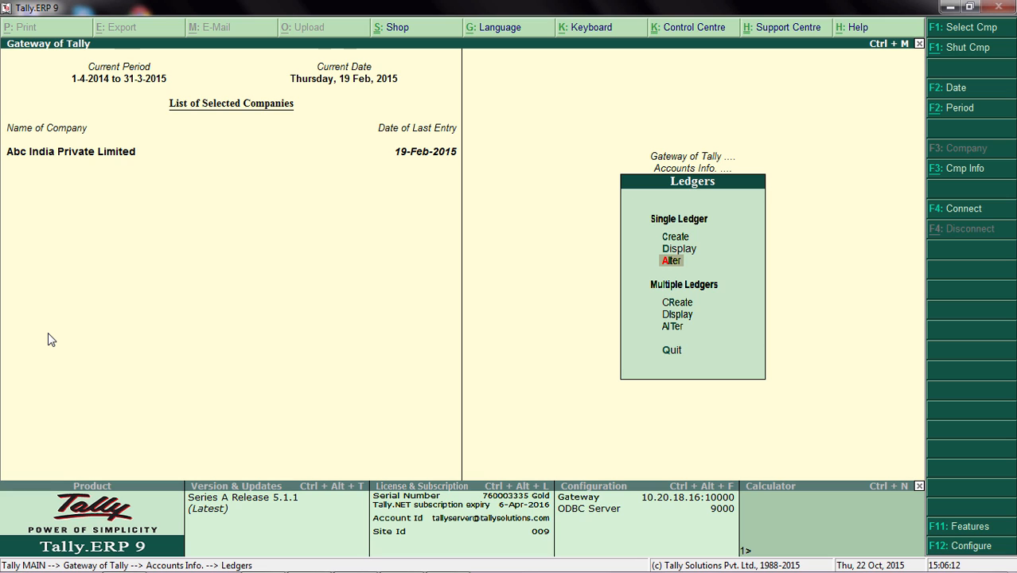
Create a new single ledger named Kiran Agencies.
key("Up")
key("Up")
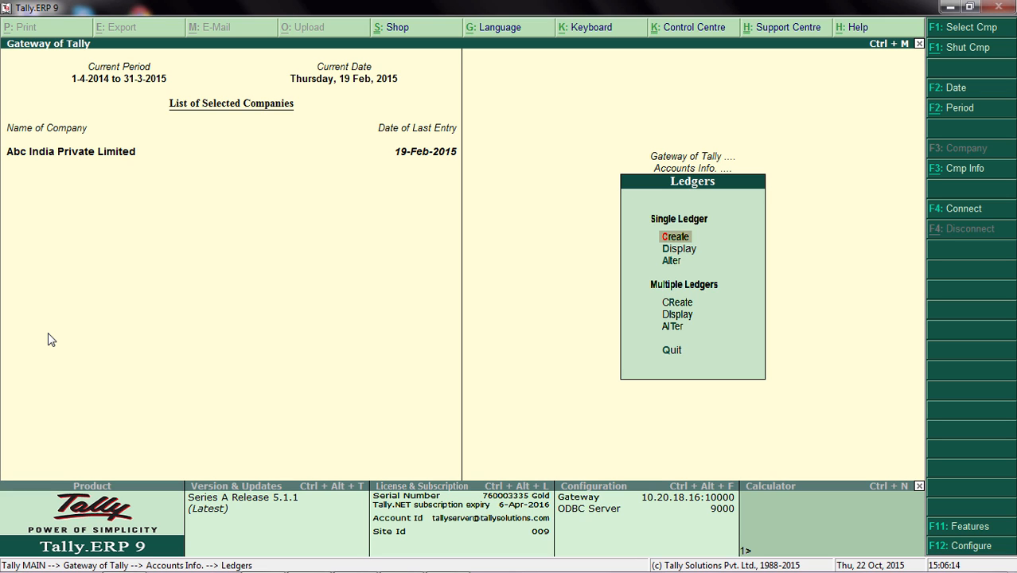
key("Return")
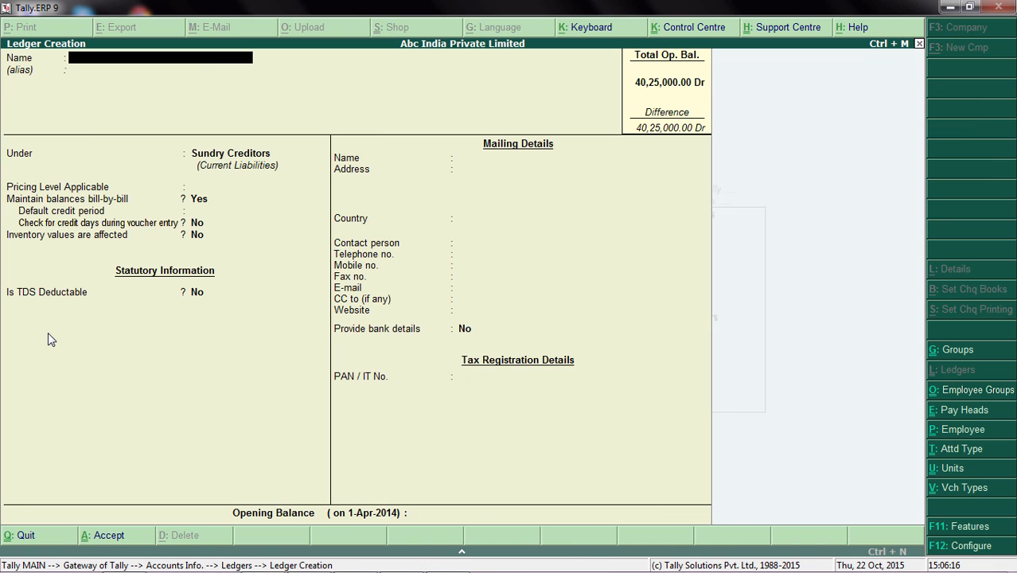
type("KIRAN")
key("BackSpace")
key("BackSpace")
key("BackSpace")
key("BackSpace")
key("Caps_Lock")
type("iran Agencies")
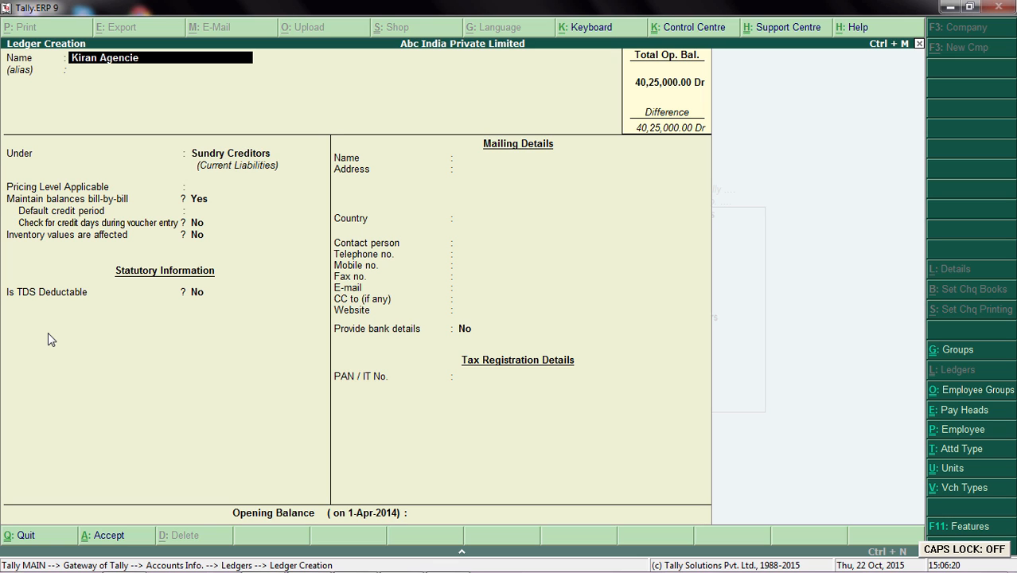
key("Return")
Keep the Sundry Creditors group, Not Applicable pricing level and the default bill-by-bill, inventory and TDS settings, leaving the alias blank.
key("Return")
key("Return")
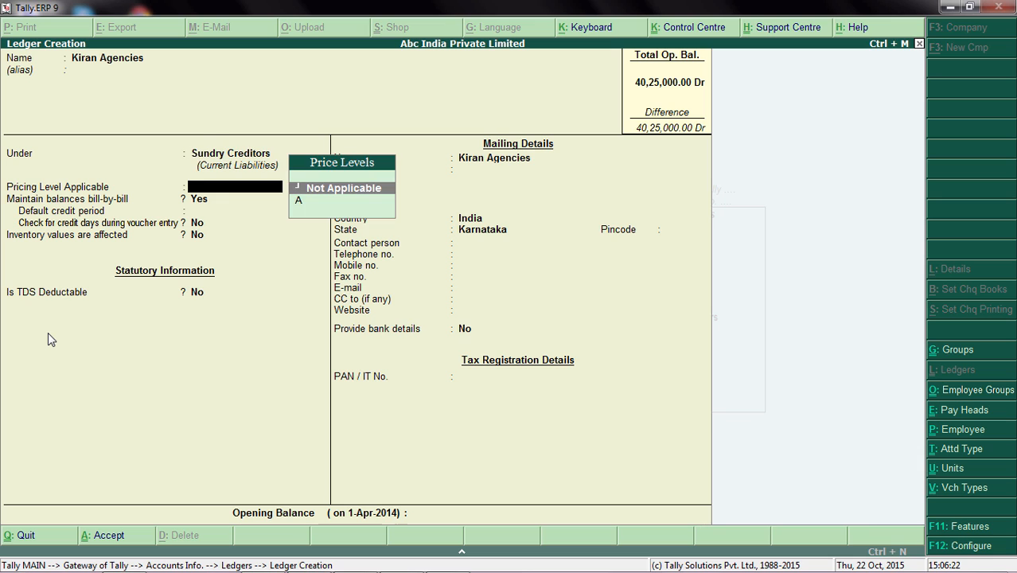
Keep the mailing name, India and Karnataka with the address and contact fields blank, and enter the supplier's e-mail.
key("Return")
key("Return")
key("Return")
key("Return")
key("Return")
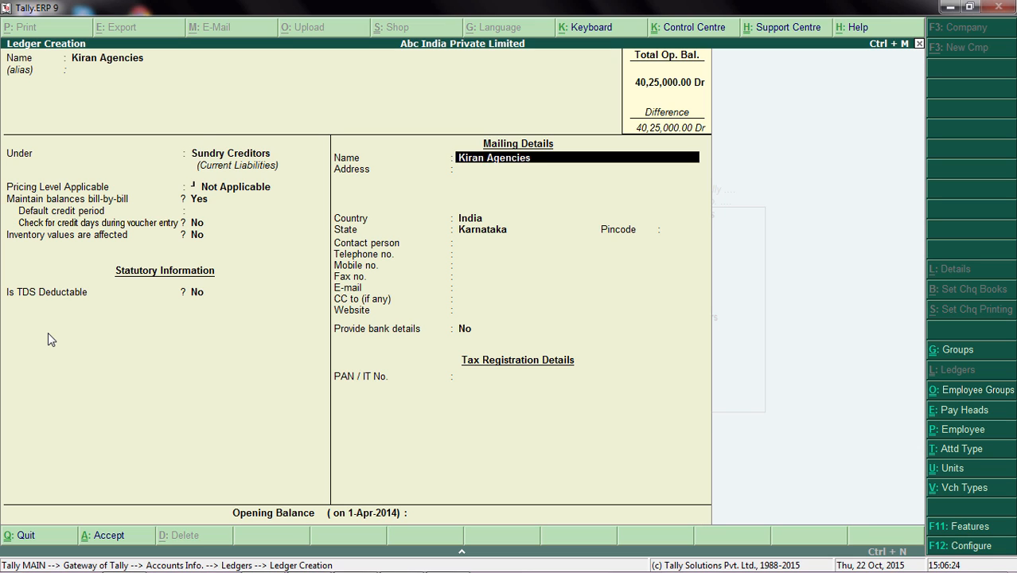
key("Return")
key("Return")
key("Return")
key("Return")
key("Return")
key("Return")
key("Return")
key("Return")
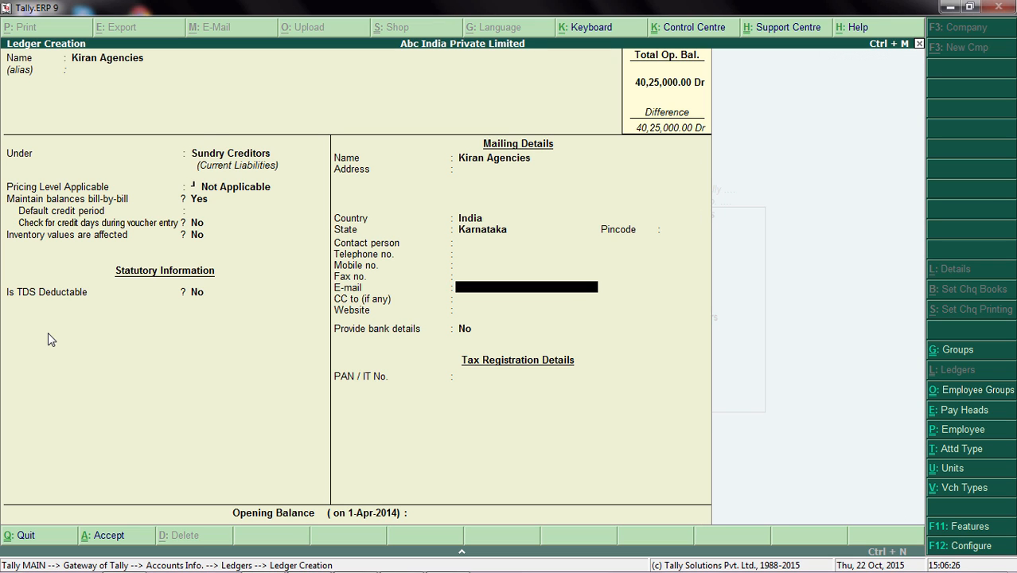
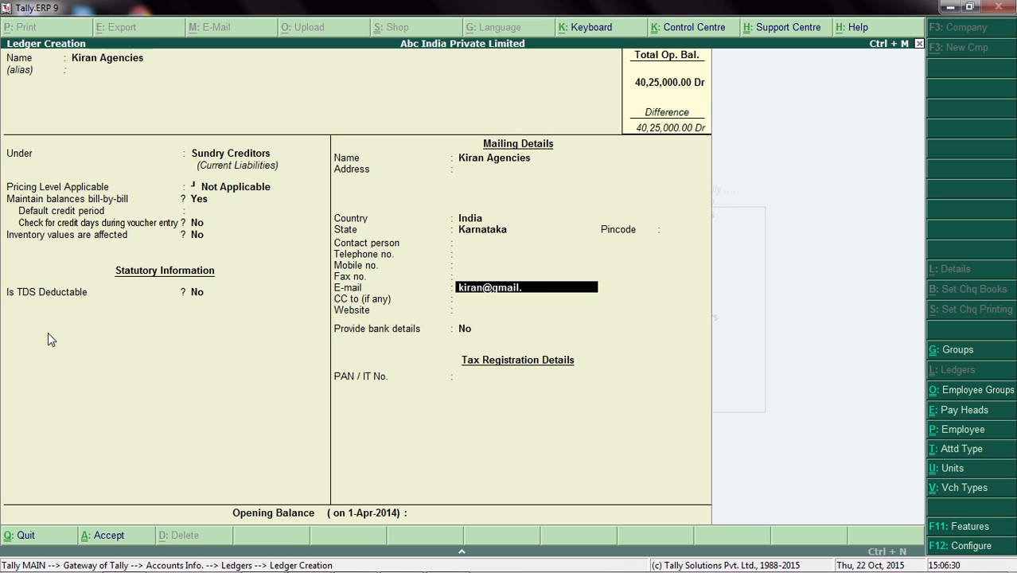
key("Return")
key("Return")
key("Return")
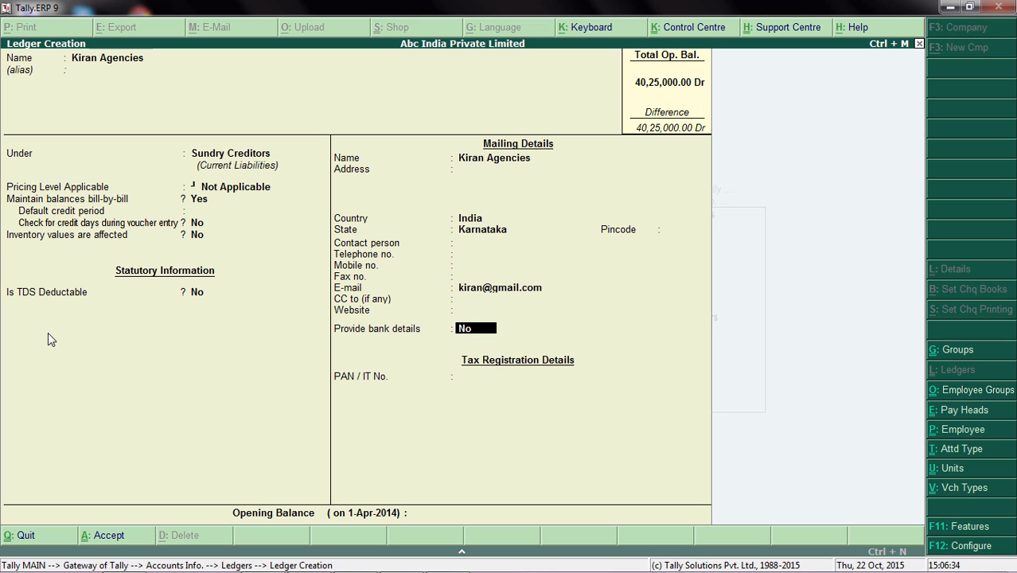
Leave CC and website blank and set Provide bank details to Yes for the Kiran Agencies ledger.
type("y")
key("Return")
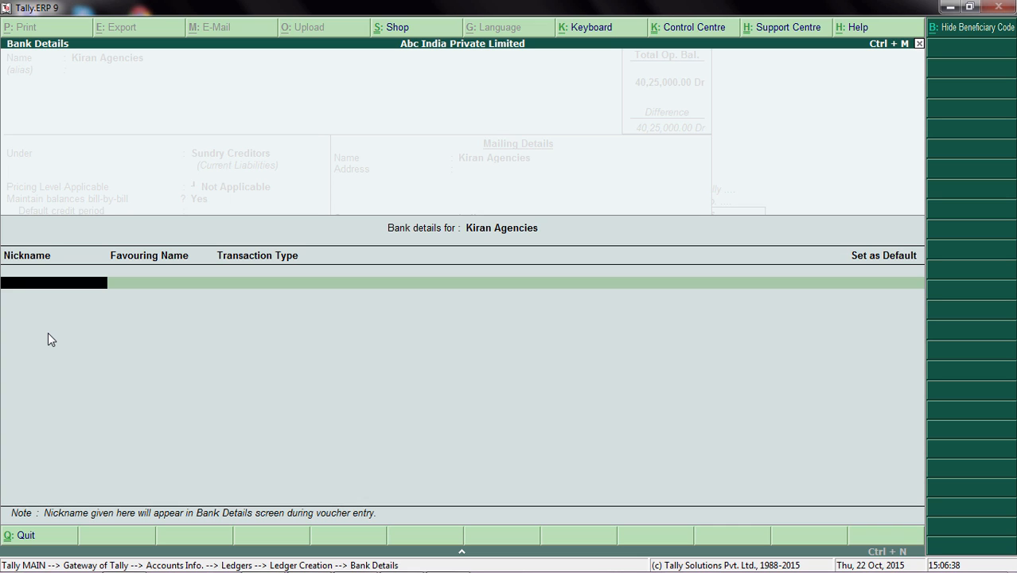
Nickname the first bank entry Kiran SBI and keep Kiran Agencies as its favouring name.
type("Kiran SBI")
key("Return")
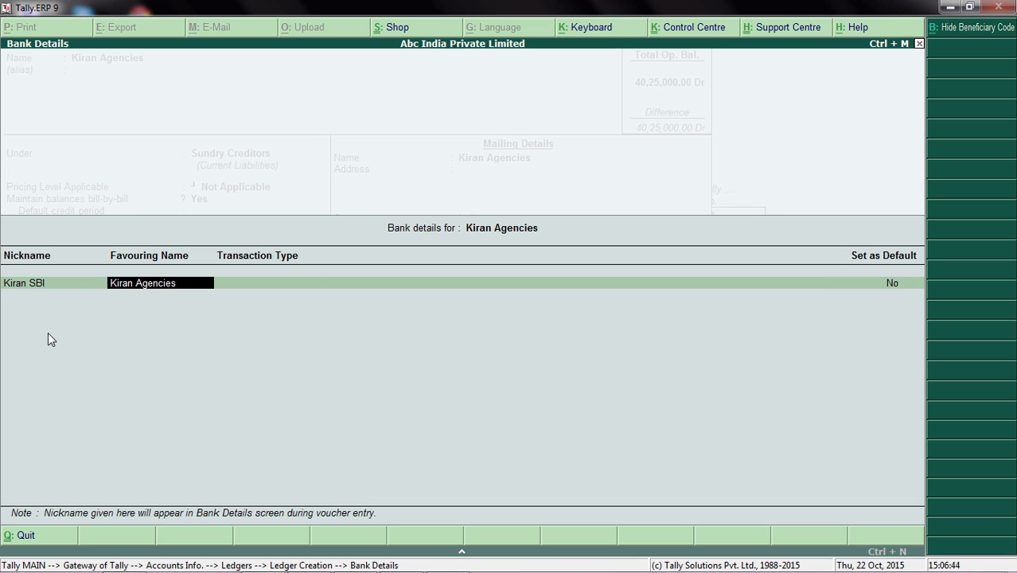
key("Return")
Set the Kiran SBI entry's transaction type to Inter Bank Transfer and leave Set as Default at No.
key("Down")
key("Down")
key("Down")
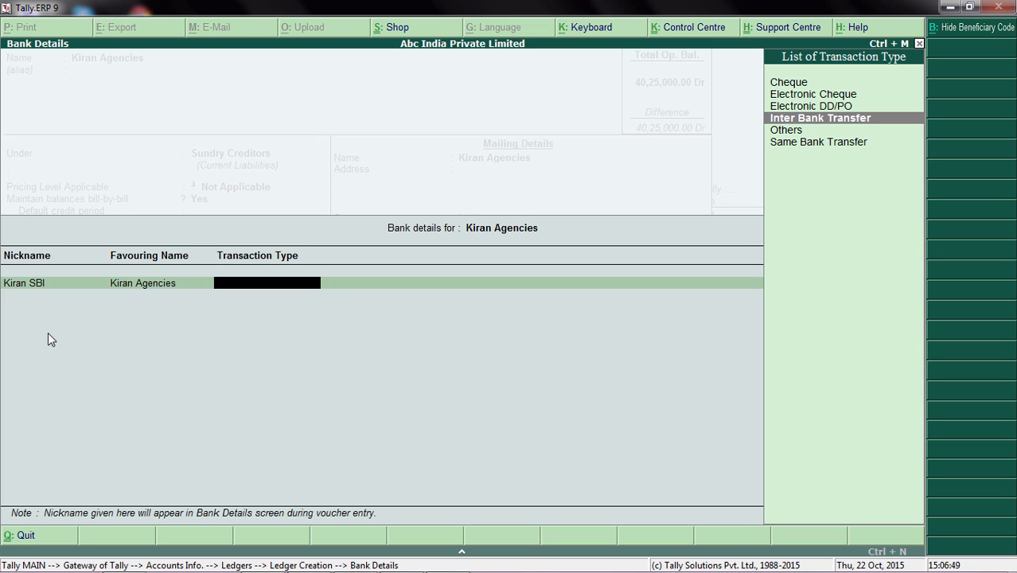
key("Down")
key("Down")
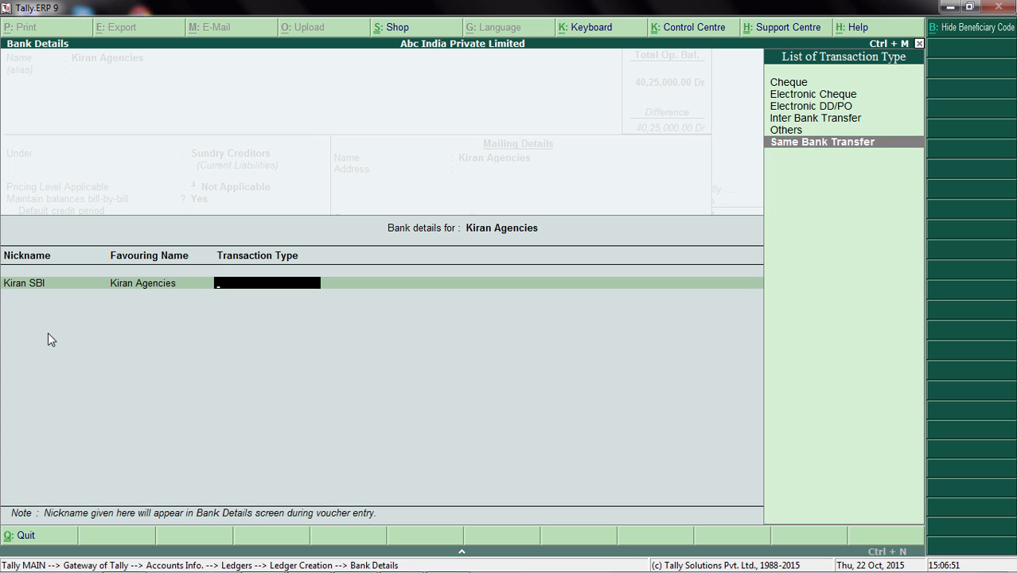
key("Up")
key("Up")
key("Down")
key("Down")
key("Up")
key("Up")
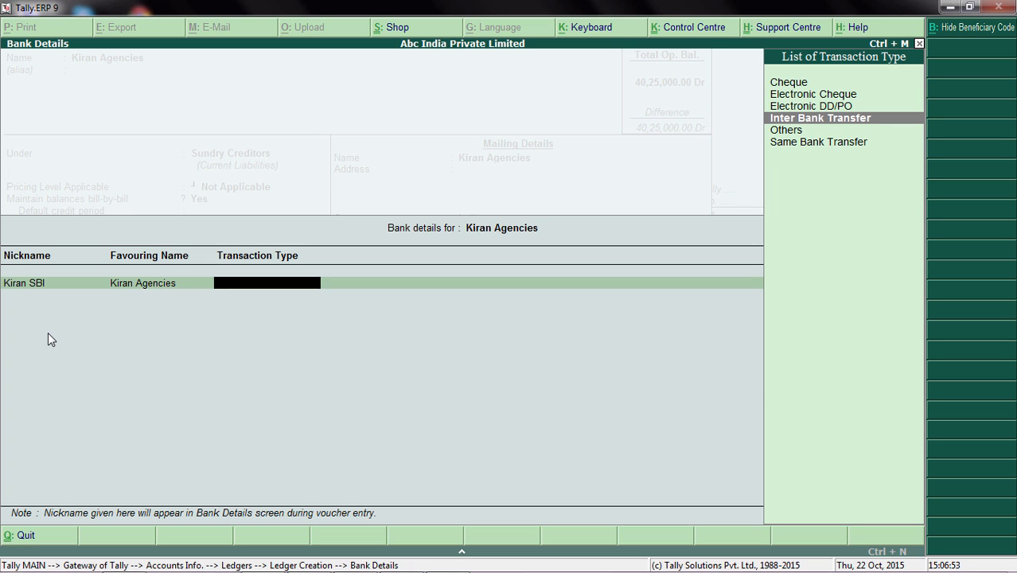
key("Return")
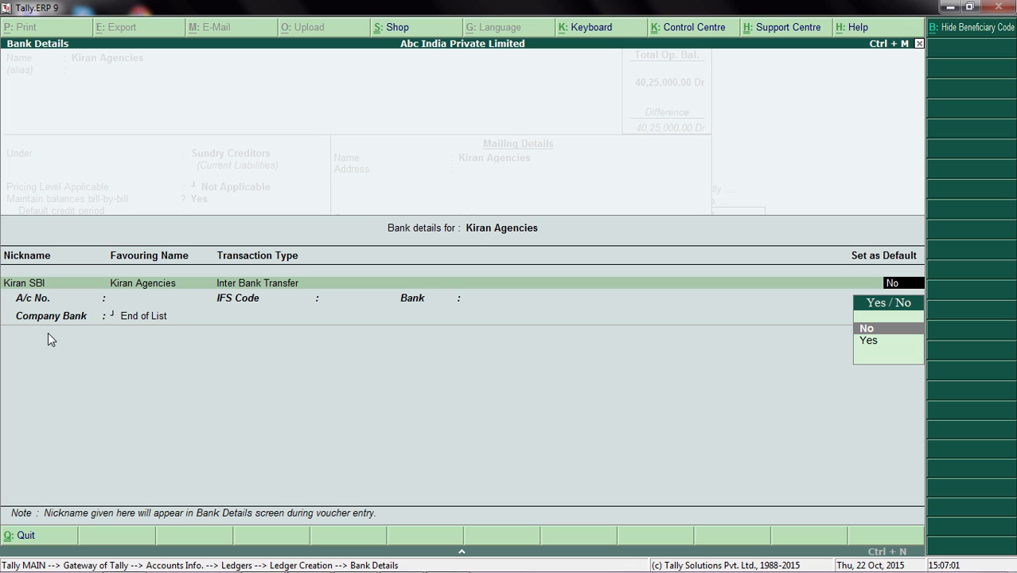
key("Return")
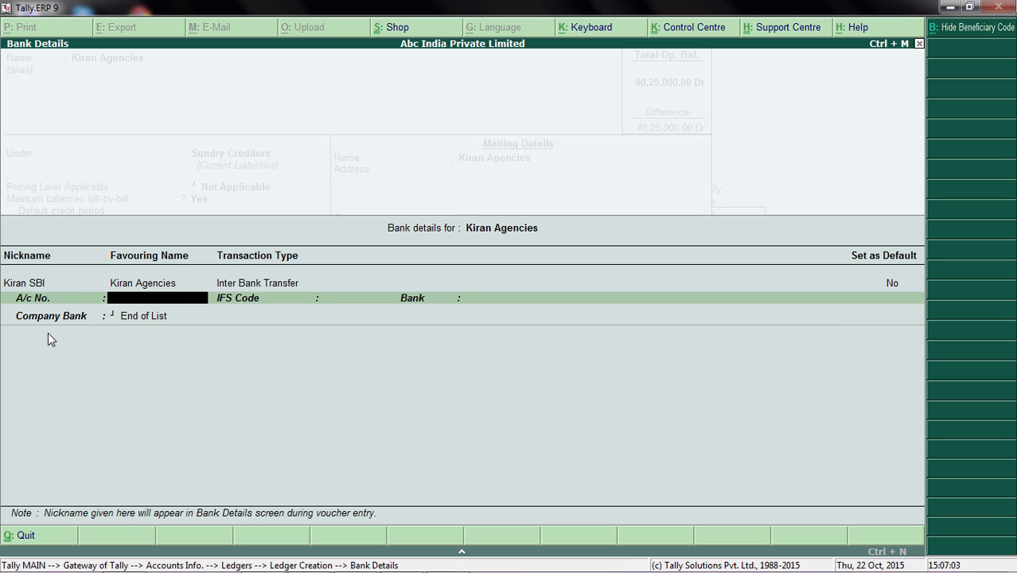
Enter the Kiran SBI entry's account number, IFS code SBIB0876767 and bank SBI.
key("Return")
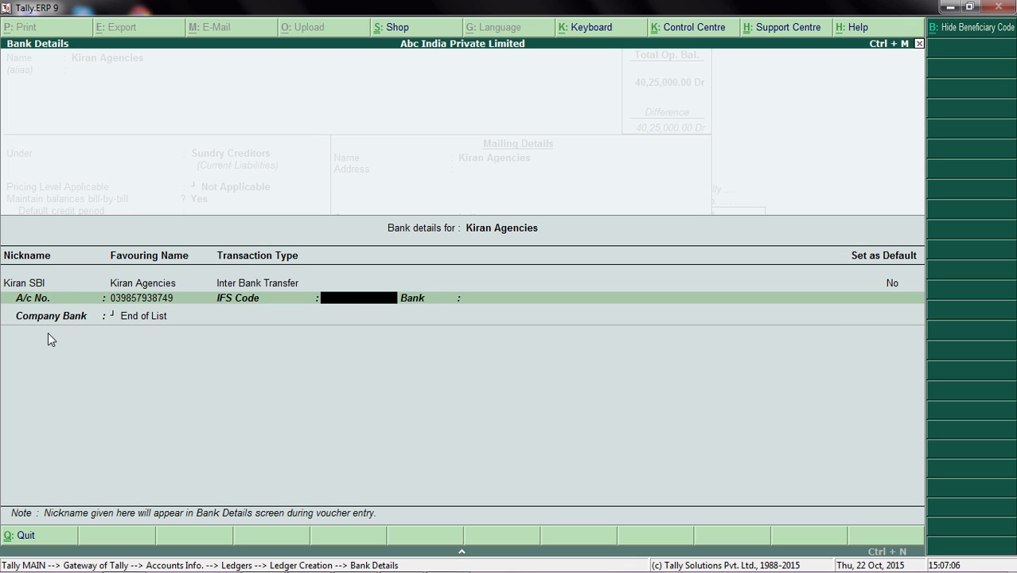
key("Caps_Lock")
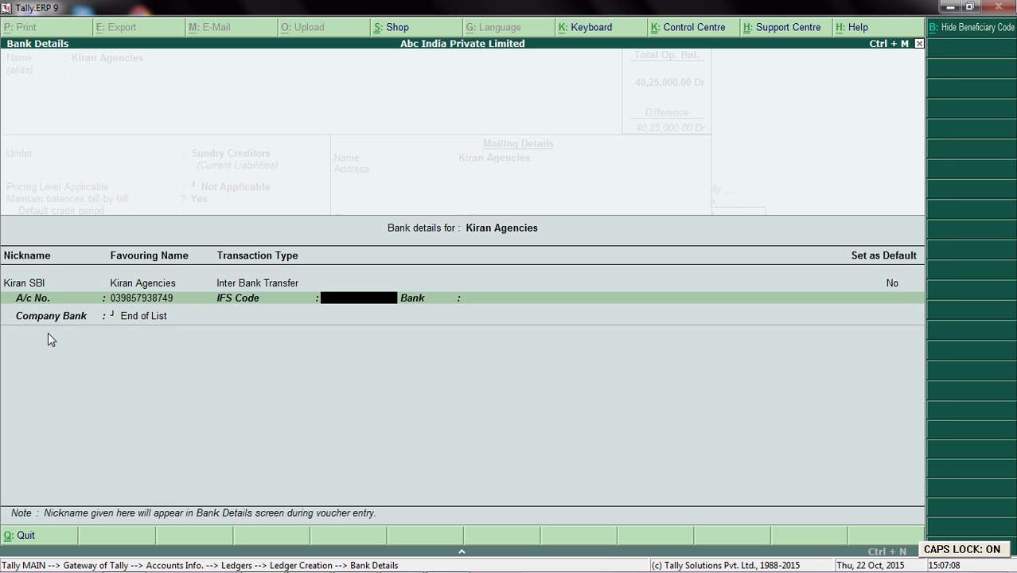
type("SBIB087676")
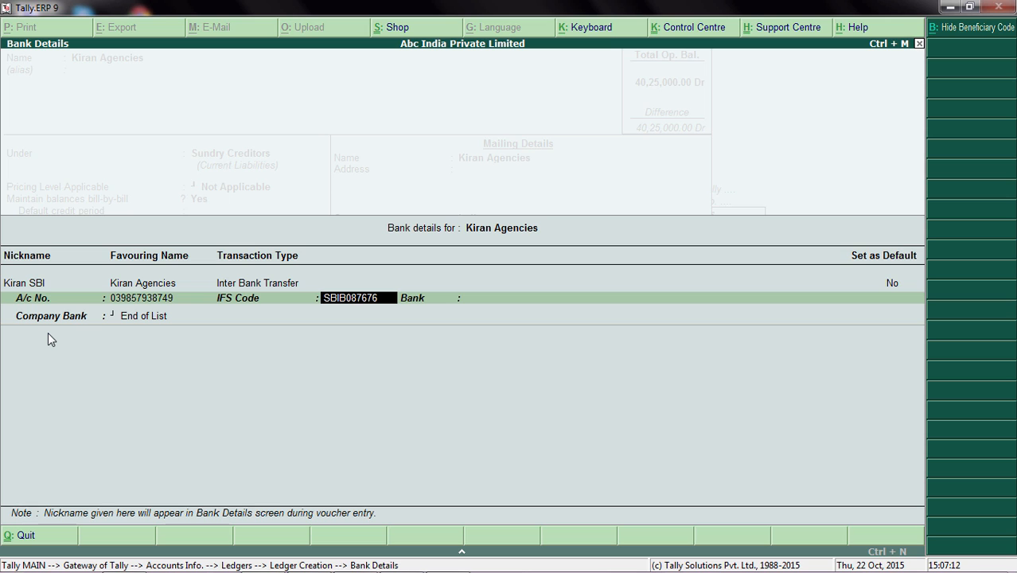
type("7")
key("Return")
type("SB")
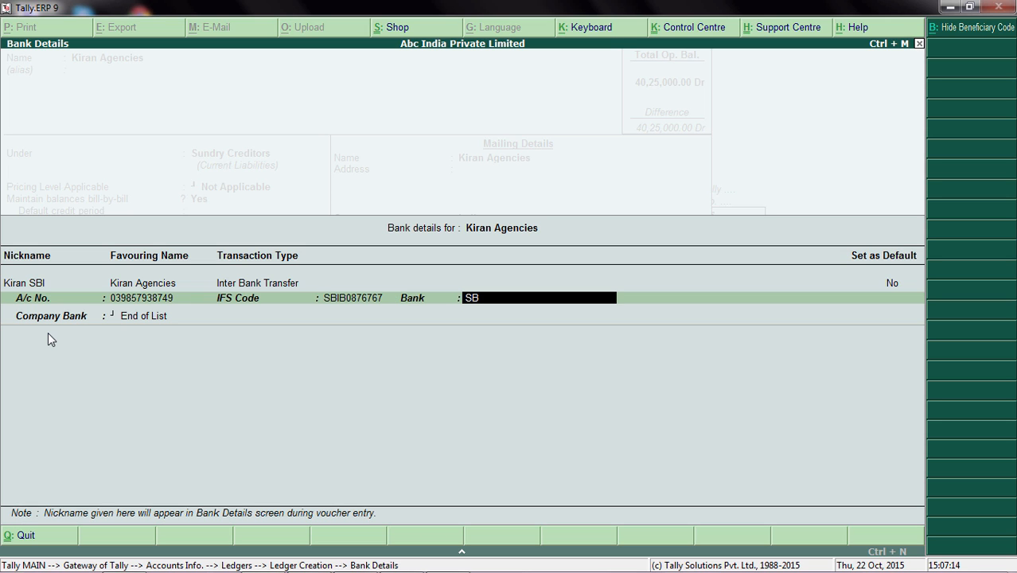
type("I")
key("Return")
Set the Kiran SBI entry's Company Bank to Yes Bank, leave its beneficiary code blank and end the company bank list.
key("Down")
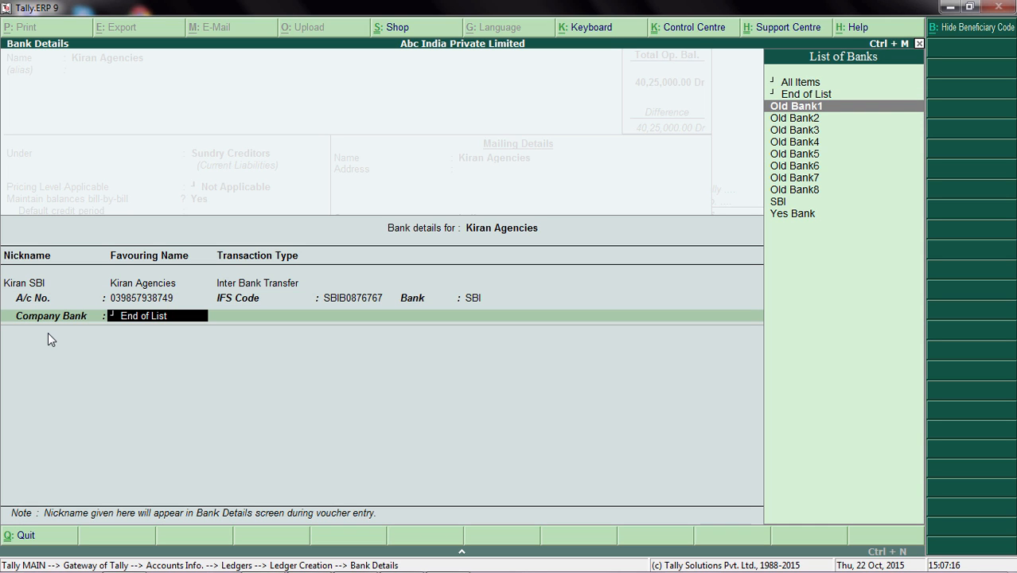
key("End")
key("Return")
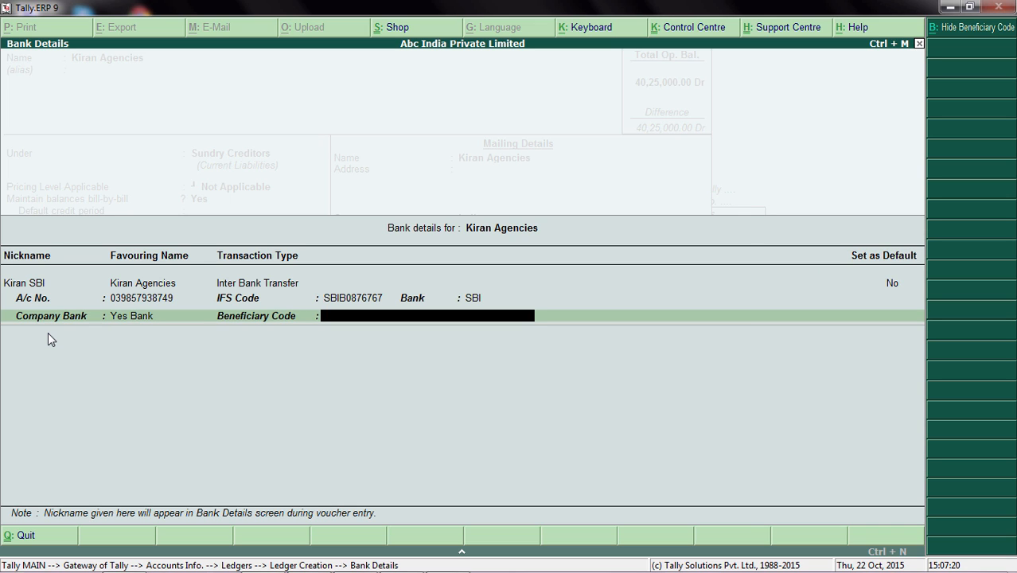
key("Return")
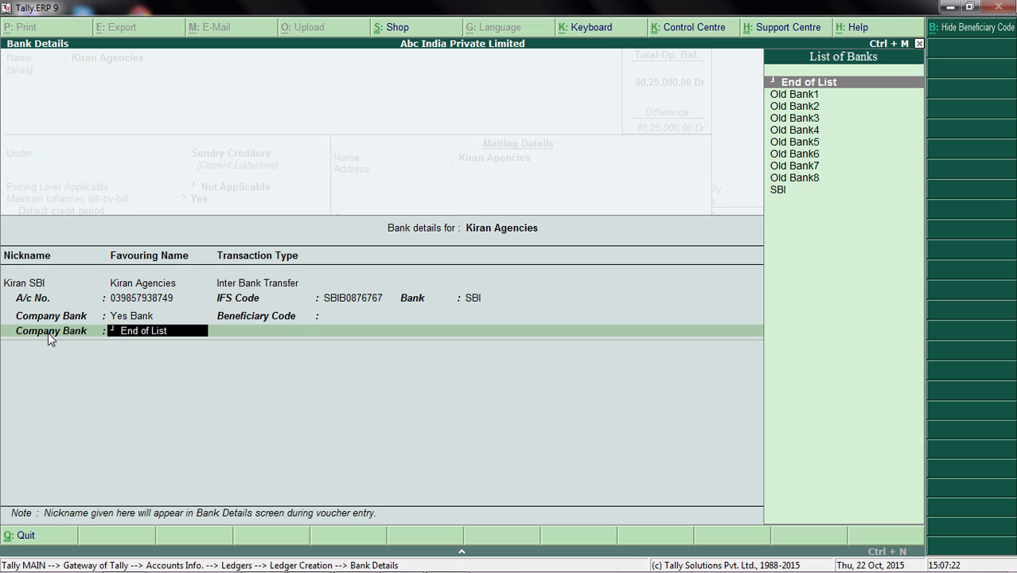
key("Return")
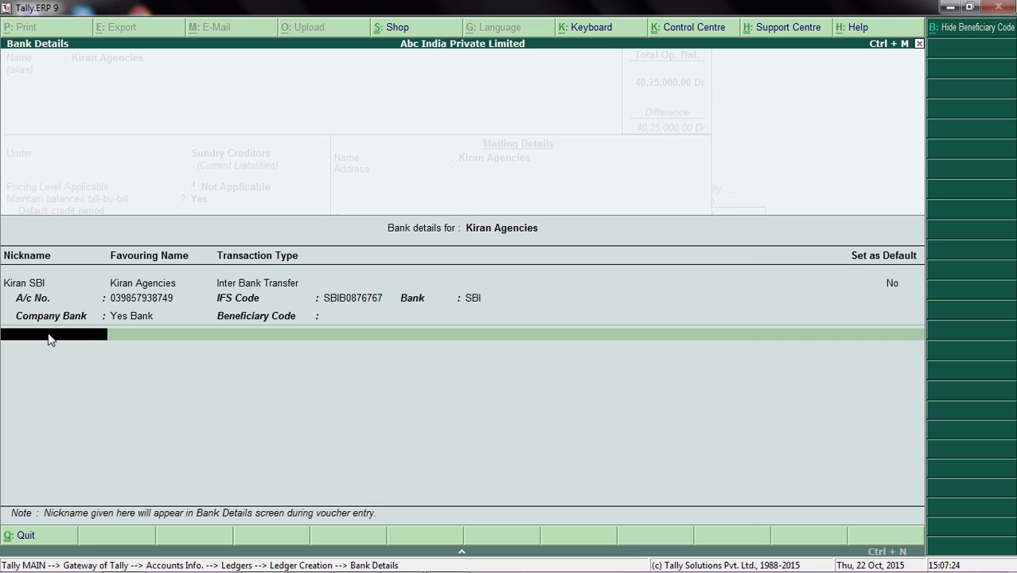
Add a second bank entry nicknamed Kiran Yes Bank, keeping Kiran Agencies as the favouring name.
type("Kiran")
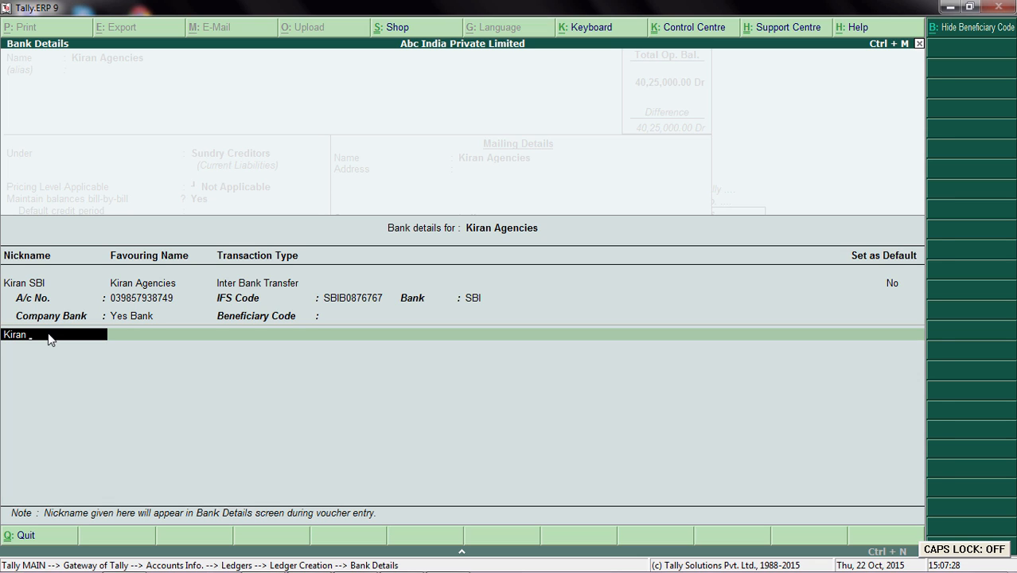
type(" Yes Bna")
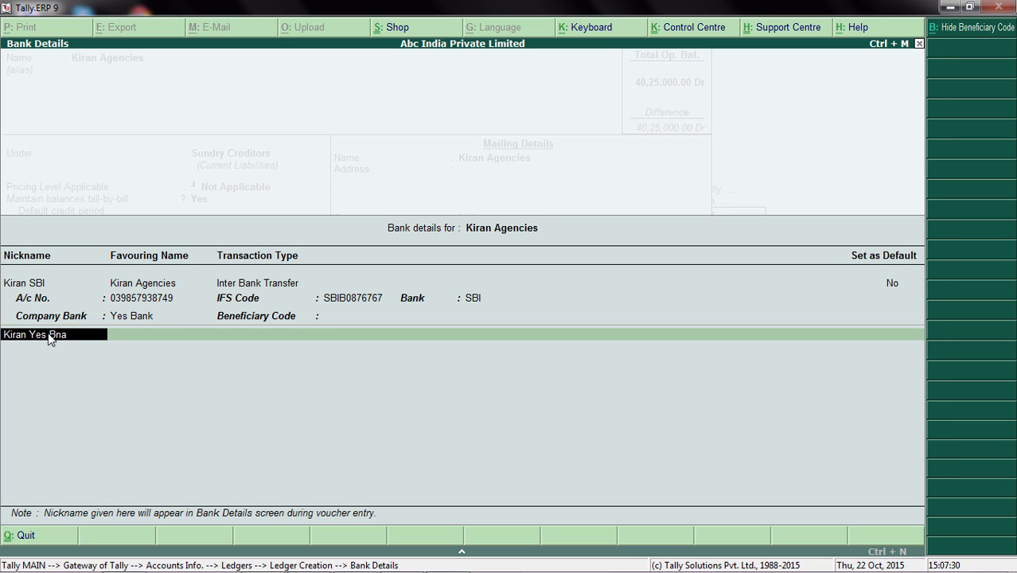
key("BackSpace")
key("BackSpace")
type("ank")
key("Return")
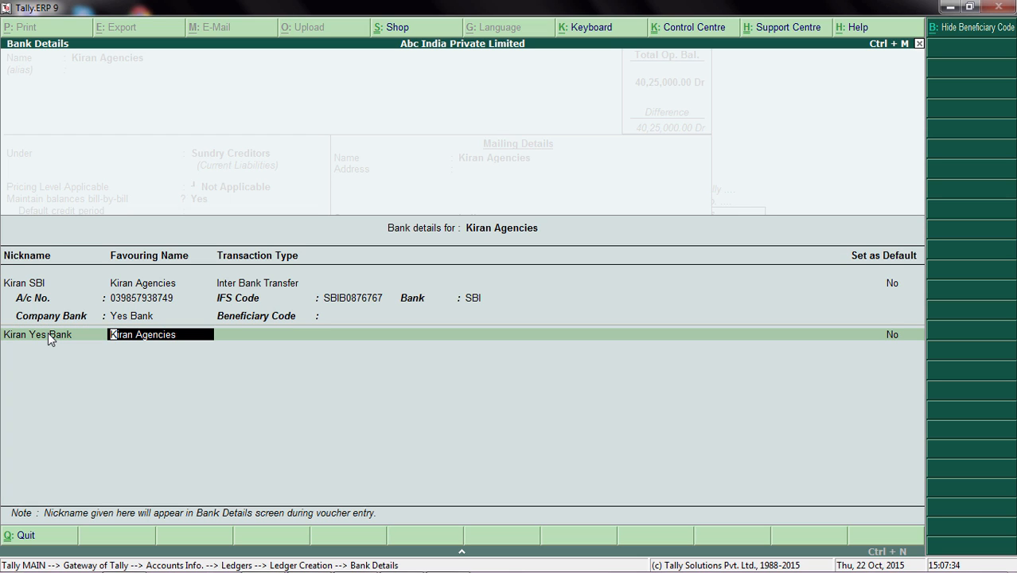
key("Return")
Set the Kiran Yes Bank entry's transaction type to Same Bank Transfer and Set as Default to Yes.
key("Down")
key("Down")
key("Down")
key("Down")
key("Down")
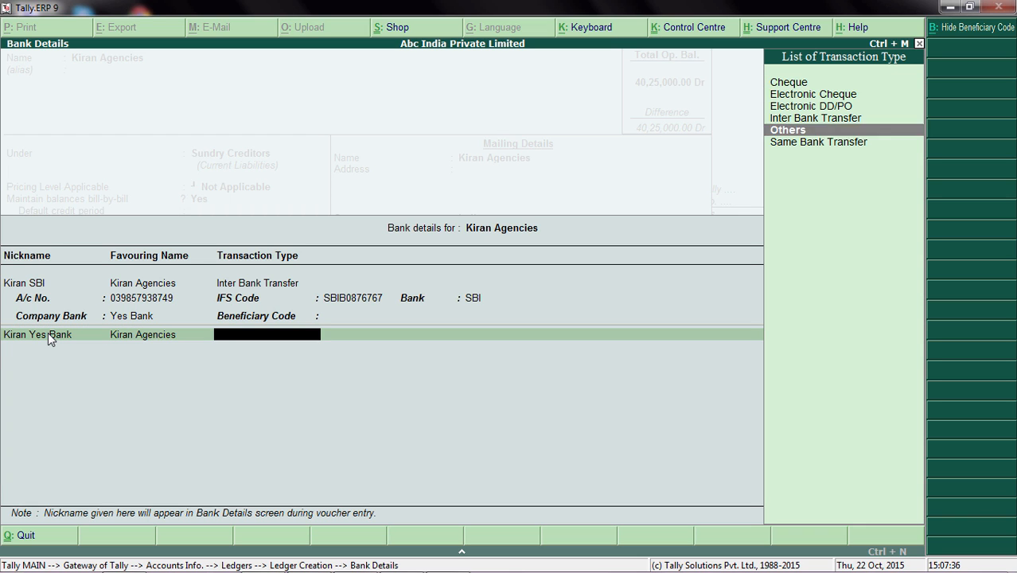
key("Return")
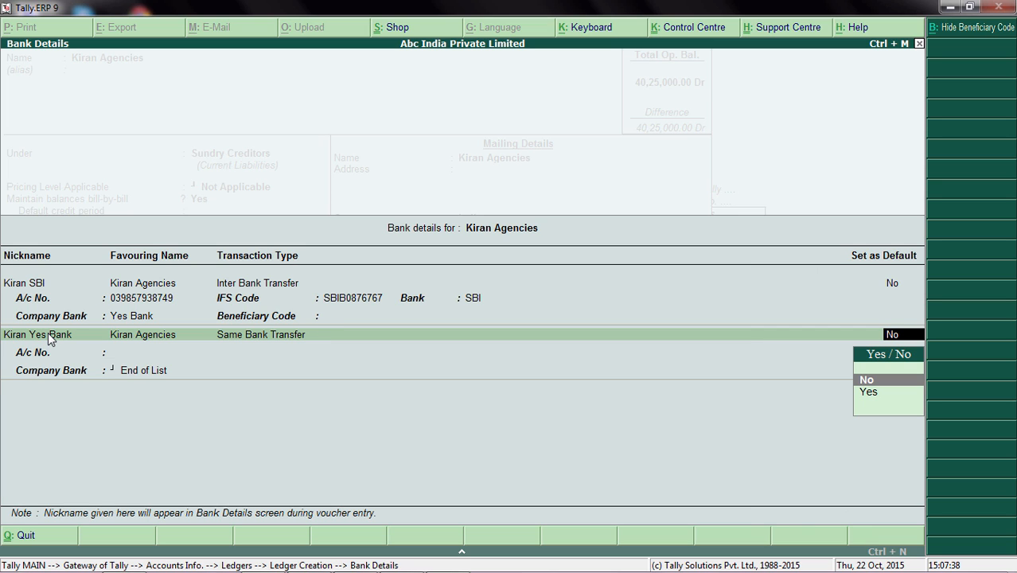
key("Down")
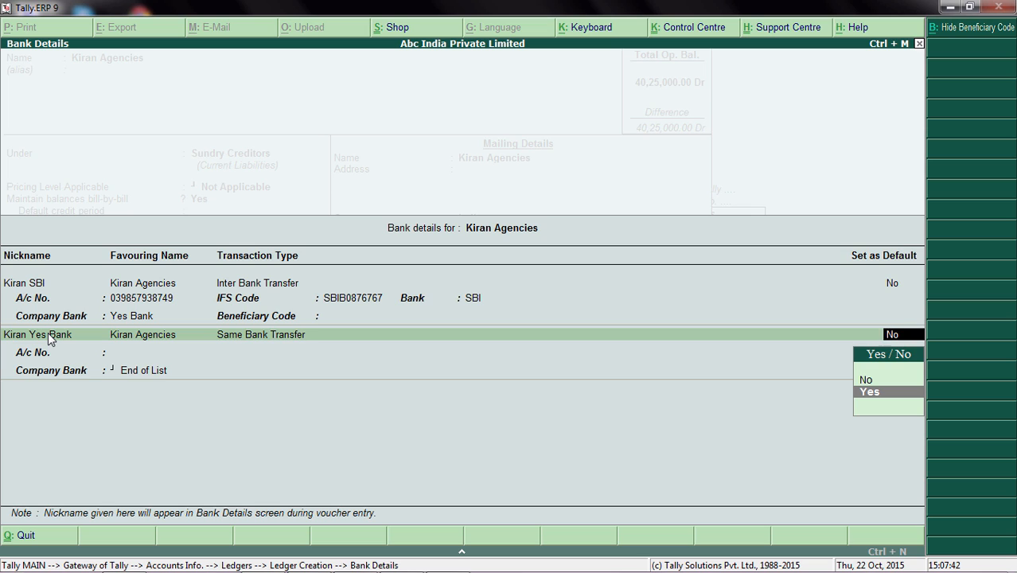
key("Return")
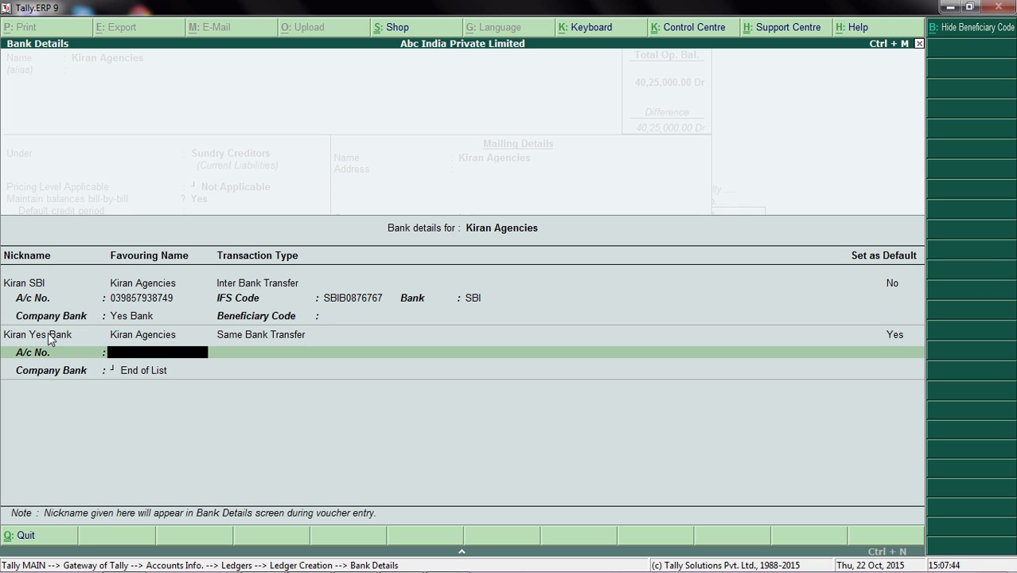
Enter the Kiran Yes Bank entry's account number and set its Company Bank to Yes Bank, leaving the beneficiary code blank.
key("Return")
key("Down")
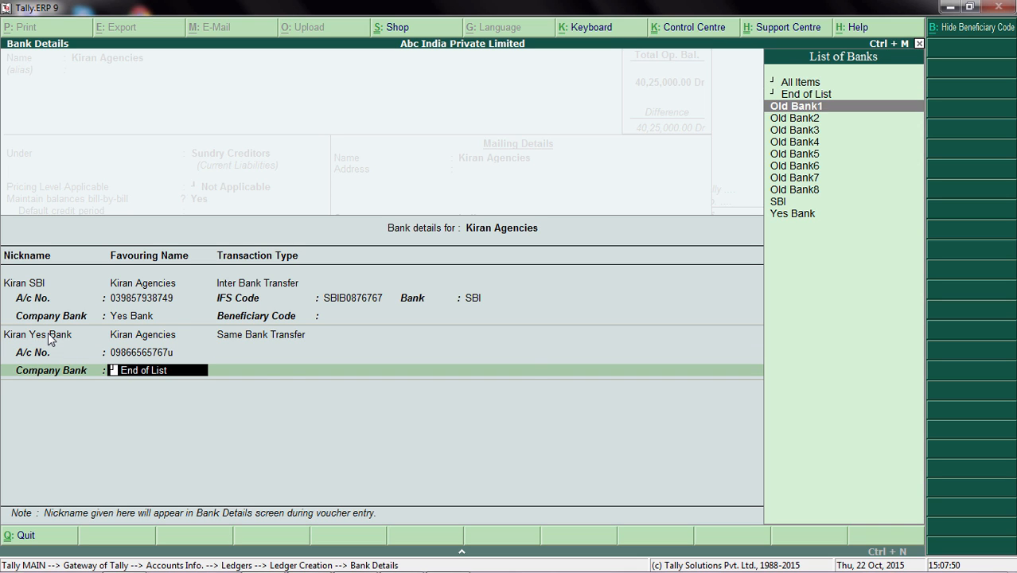
key("Down")
key("Down")
key("Down")
key("Down")
key("Down")
key("Down")
key("Down")
key("Down")
key("Down")
key("Return")
End the bank details, save the Kiran Agencies ledger and return to the Gateway of Tally.
key("Return")
key("Return")
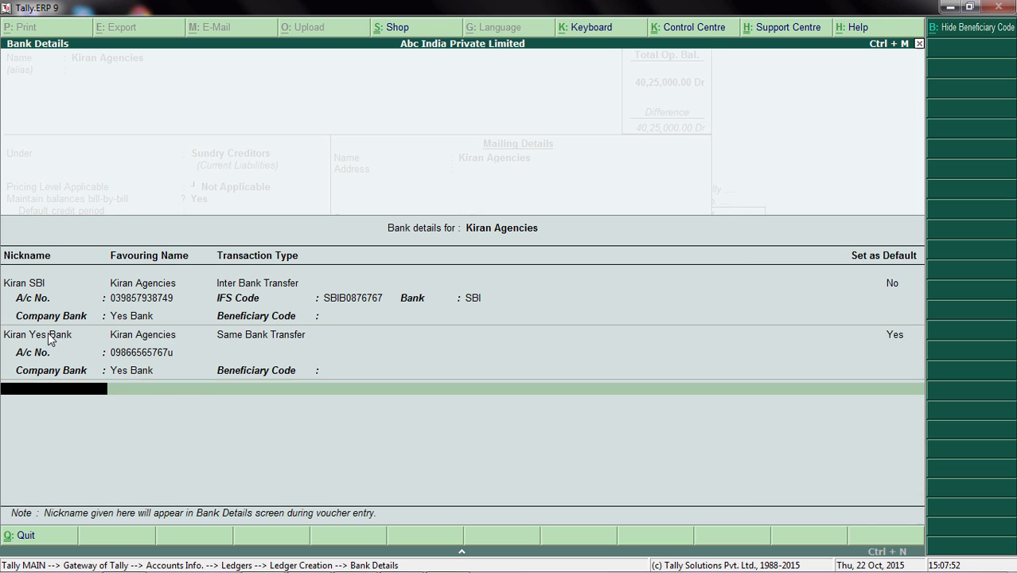
key("Return")
key("Return")
key("Return")
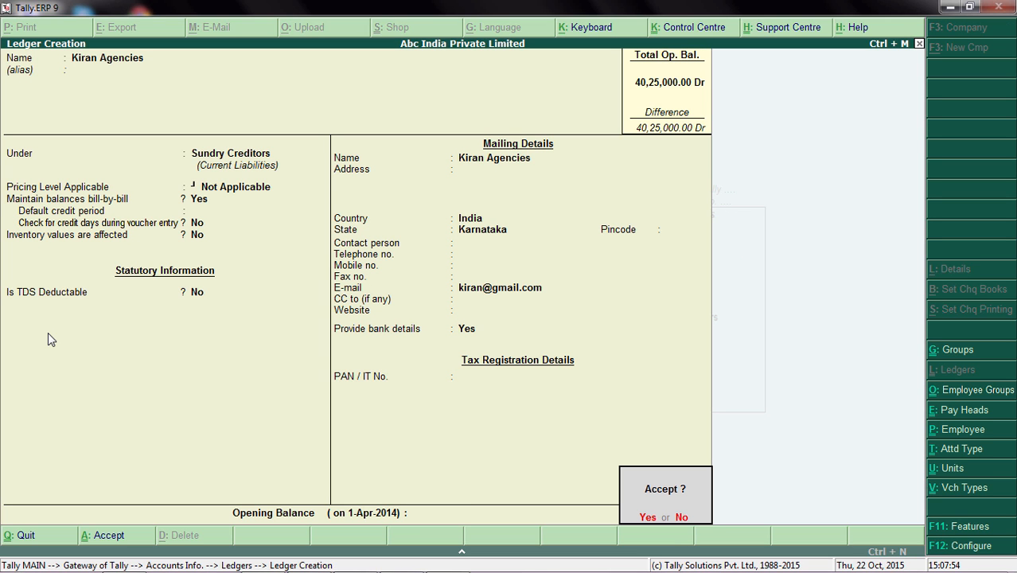
key("Return")
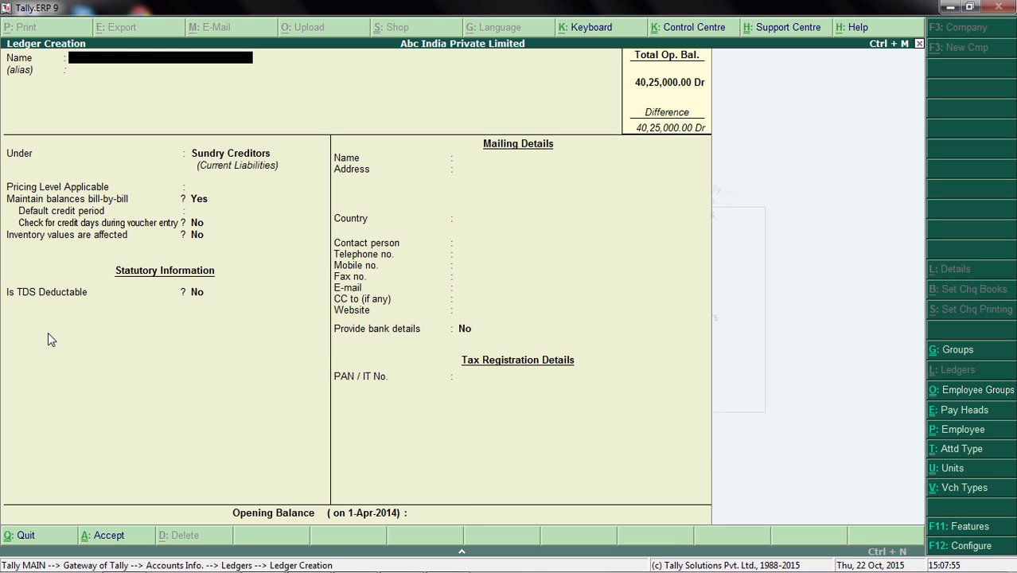
key("Escape")
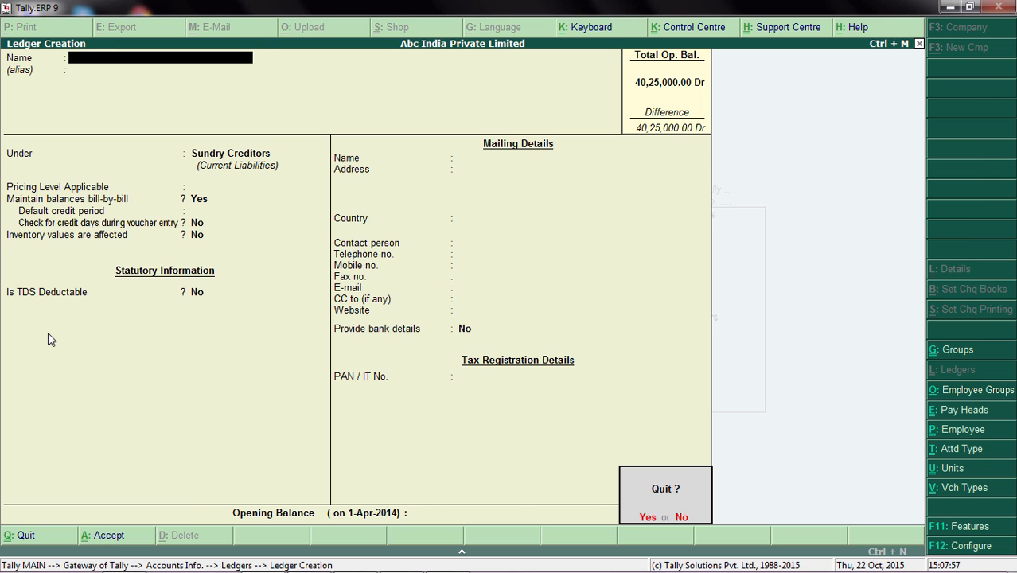
key("Return")
key("Escape")
key("Escape")
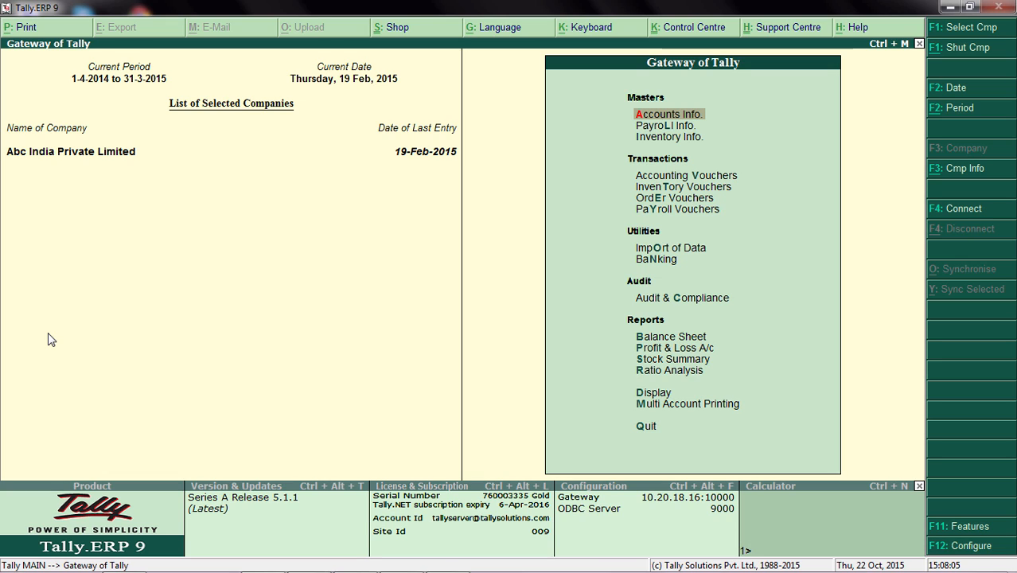
Start a payment accounting voucher with Yes Bank as the account.
key("Down")
key("Down")
key("Down")
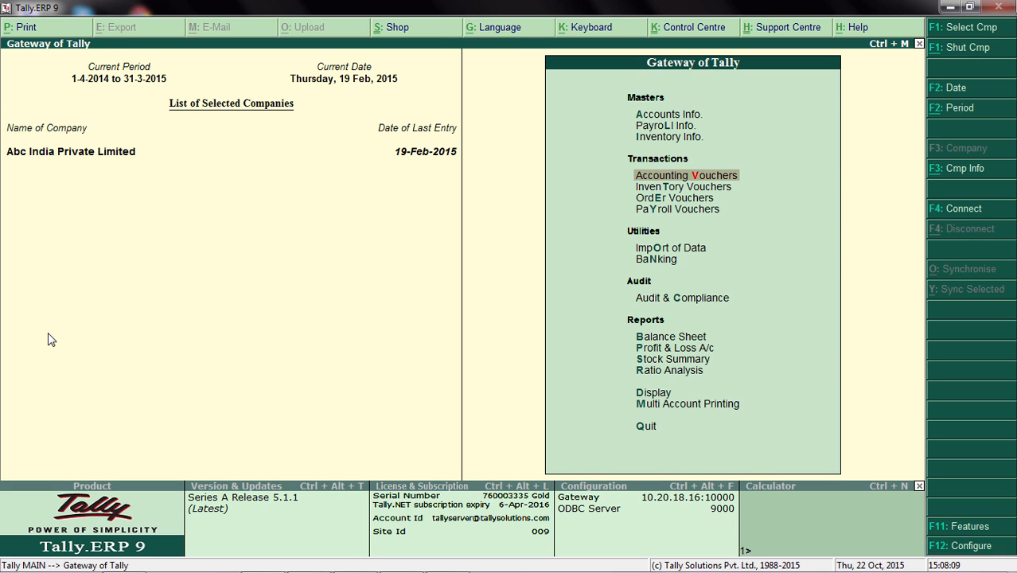
key("Return")
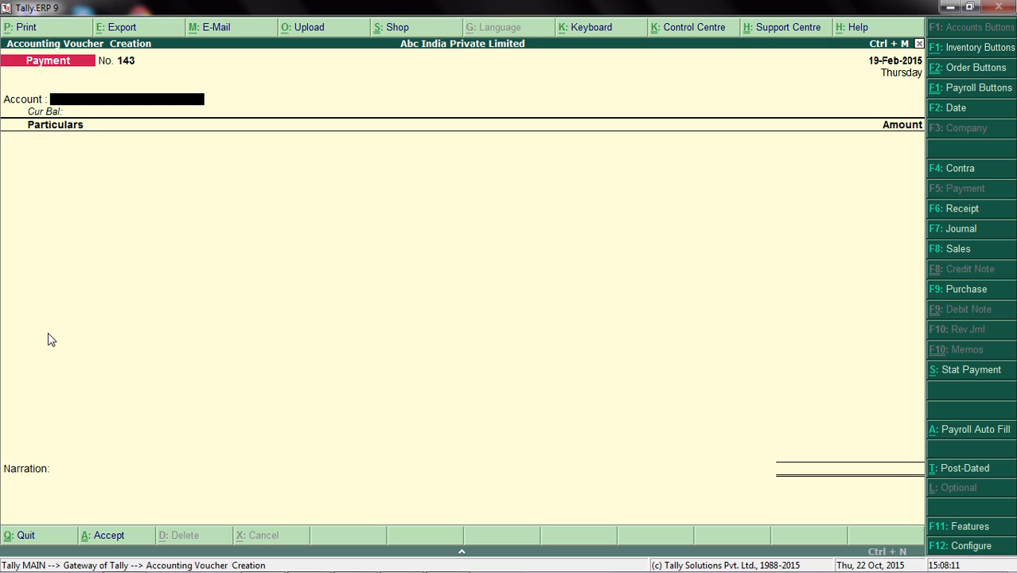
type("Y")
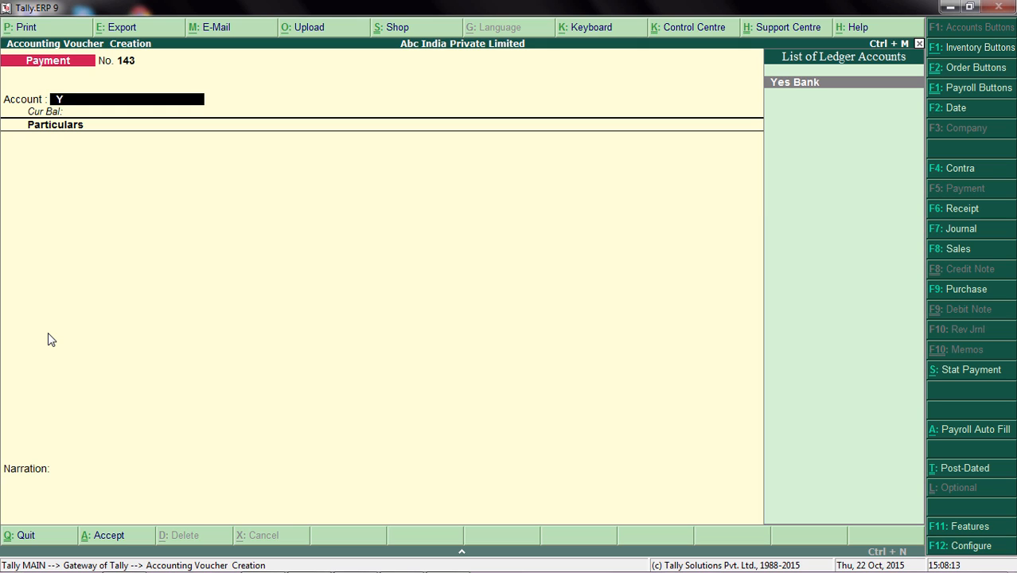
key("Return")
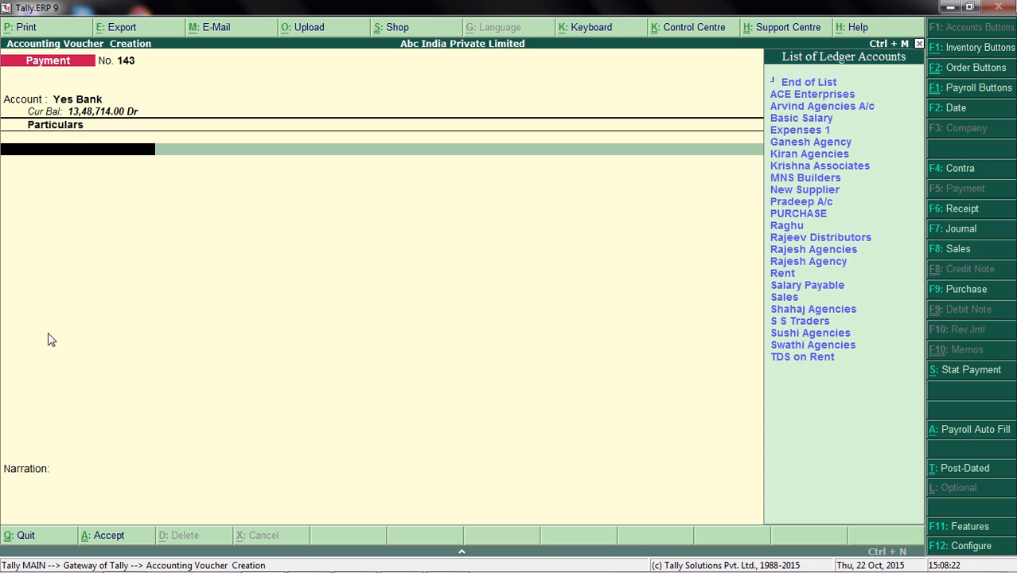
Add Kiran Agencies to the payment voucher's particulars with an amount of 20,000.
type("K")
key("Down")
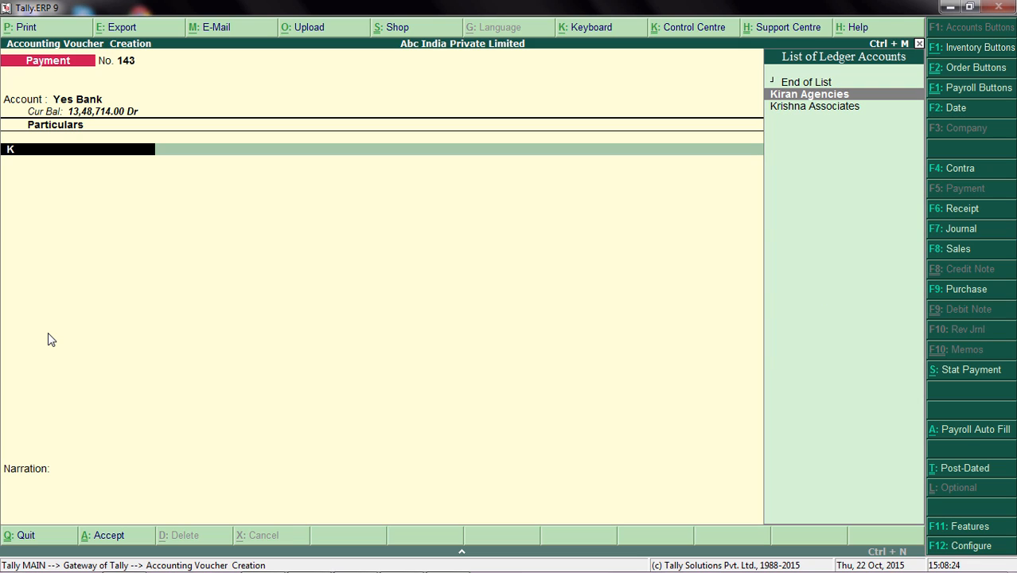
key("Return")
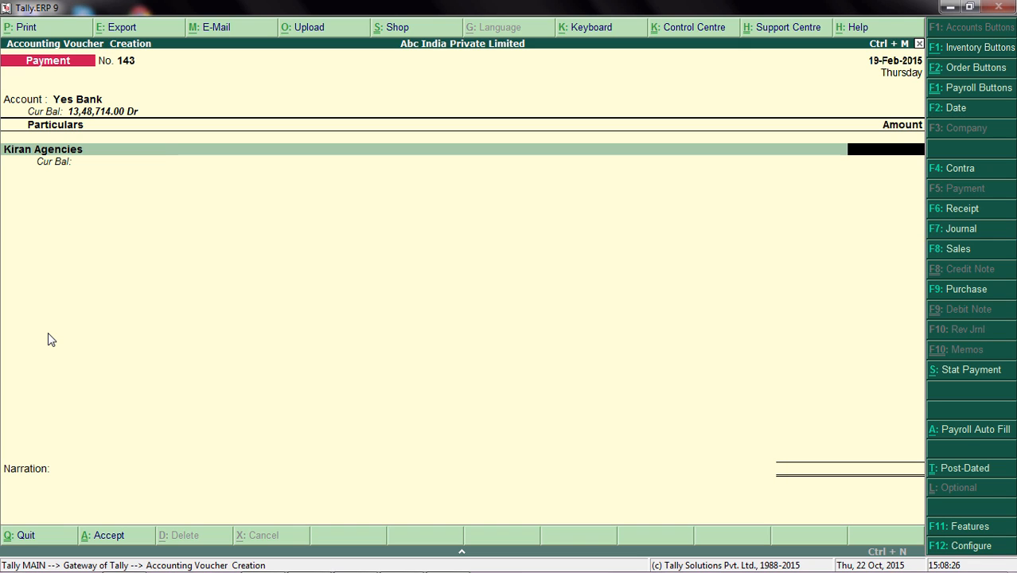
type("20000")
key("Return")
Allocate the full Kiran Agencies amount bill-wise as New Ref 143.
key("Up")
key("Up")
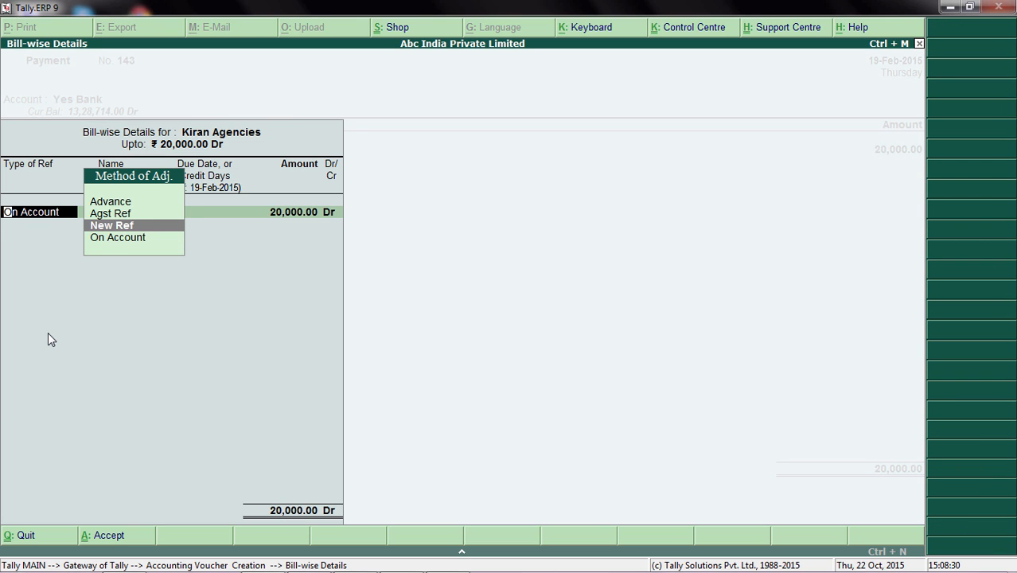
key("Return")
key("Return")
key("Return")
key("Return")
key("Return")
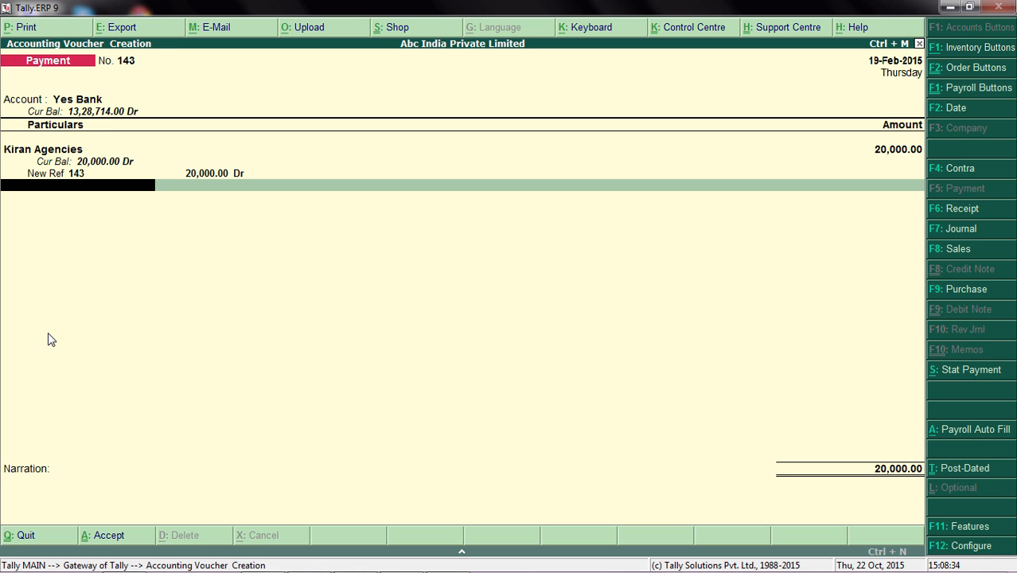
In the Kiran Agencies bank allocation, enter the remark "test payment" and remove the stray letter from the account number.
key("Return")
key("Return")
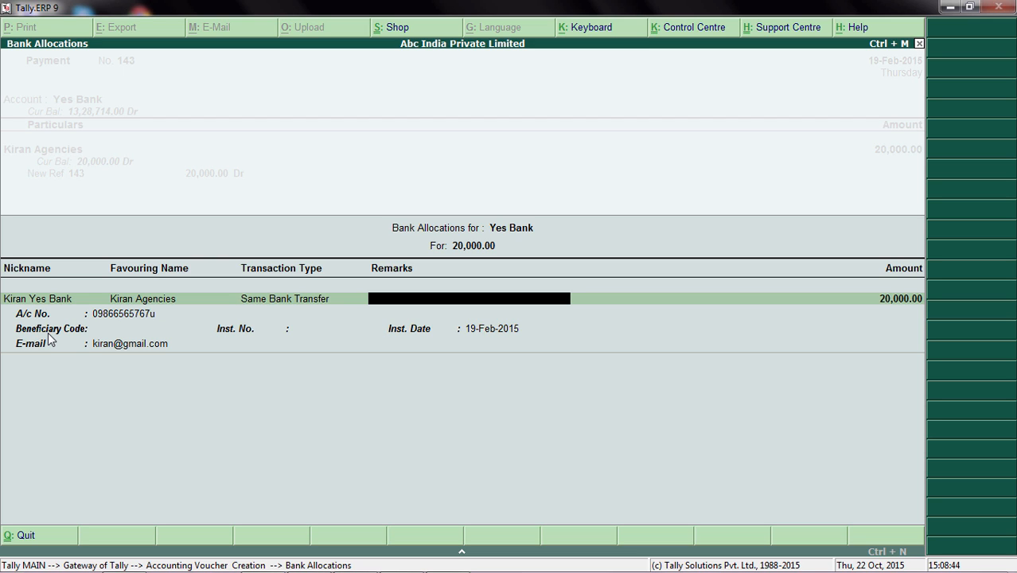
type("test payment")
key("Return")
key("Return")
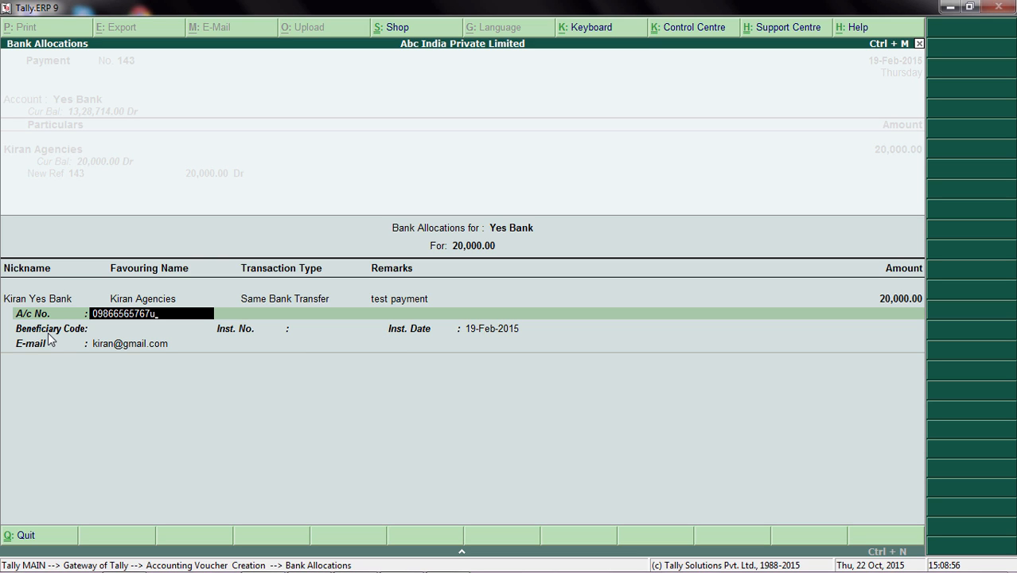
key("BackSpace")
key("Return")
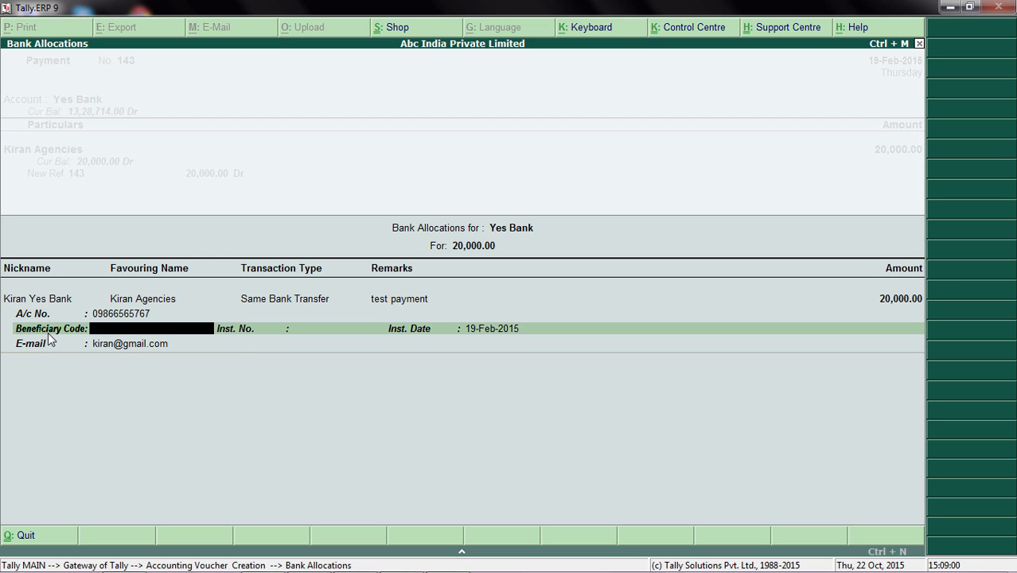
Leave the beneficiary code and instrument number blank, keep the date and e-mail, and save the Kiran Agencies payment voucher.
key("Return")
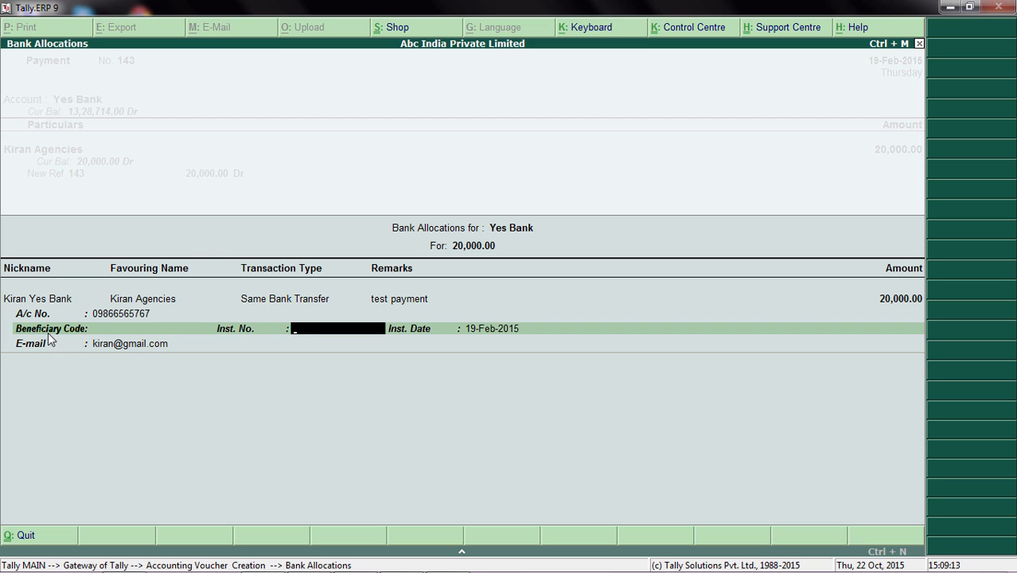
key("Return")
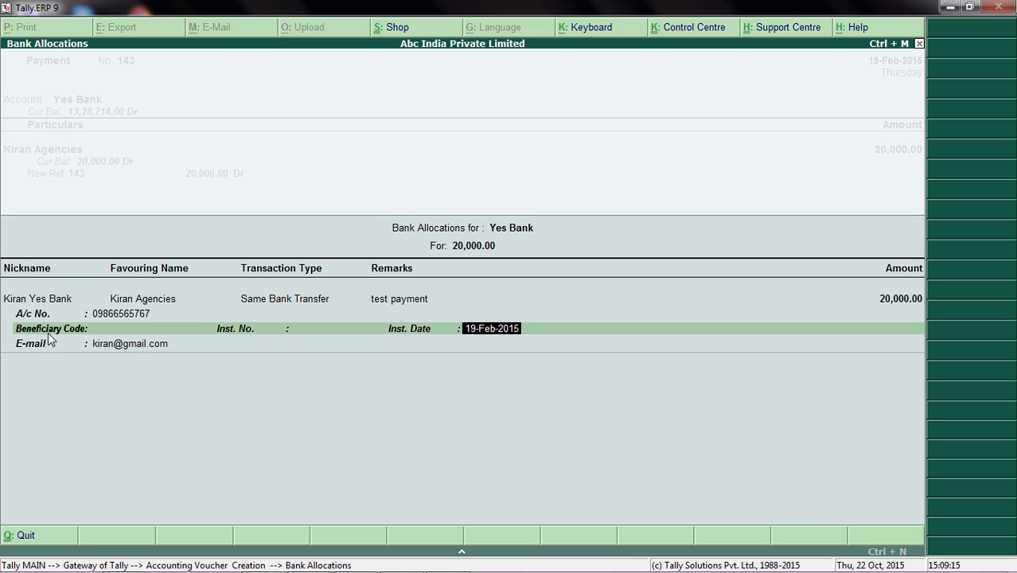
key("Return")
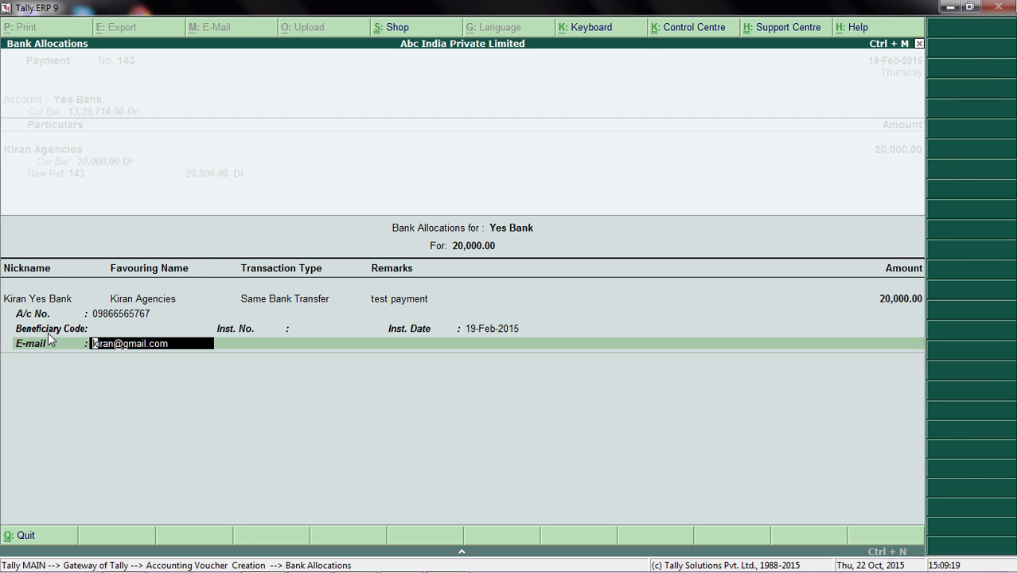
key("Return")
key("Return")
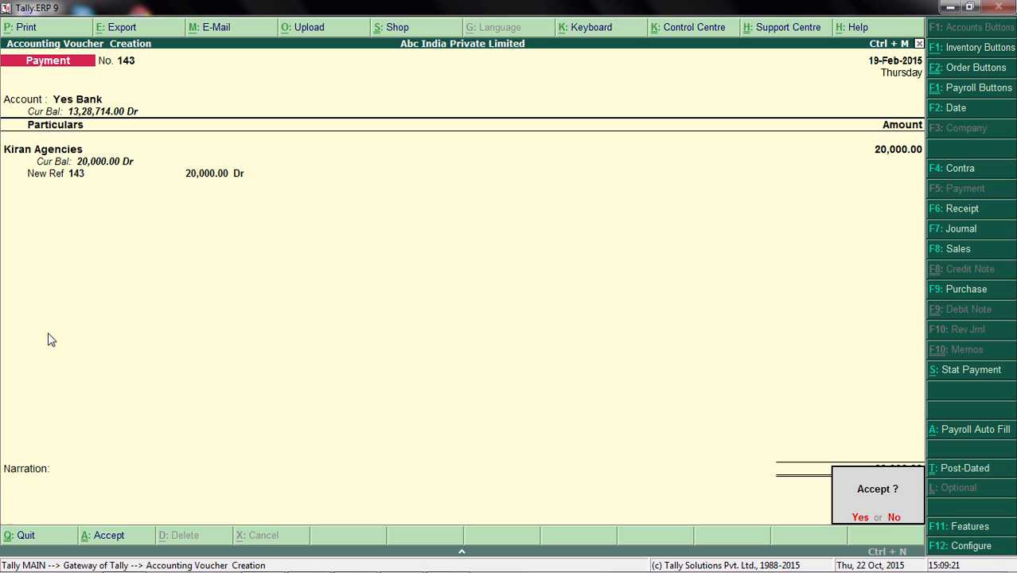
key("Return")
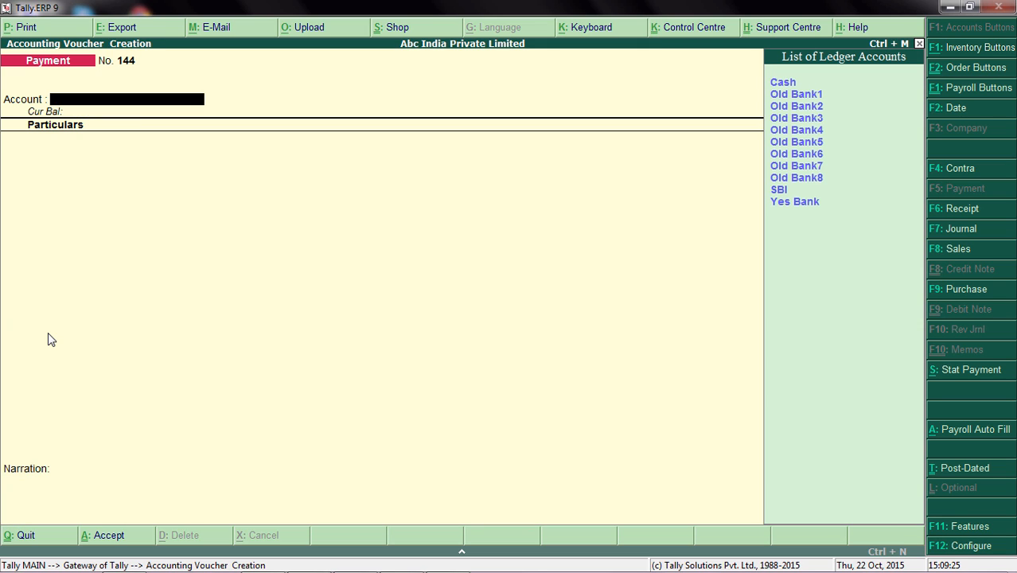
Create another payment from Yes Bank to Arvind Agencies A/c with an amount of 45,000.
type("y")
key("Return")
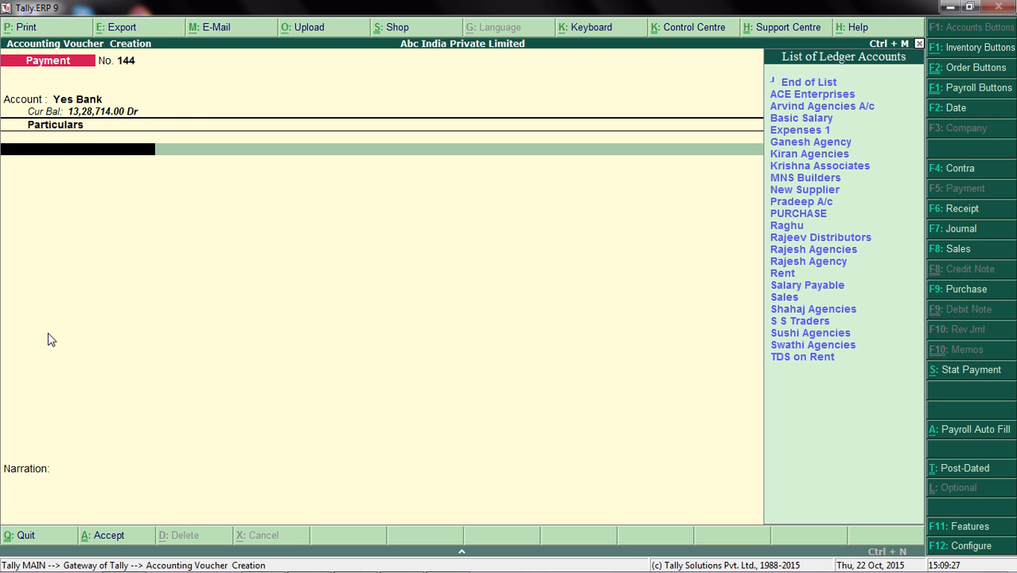
key("Down")
key("Down")
key("Return")
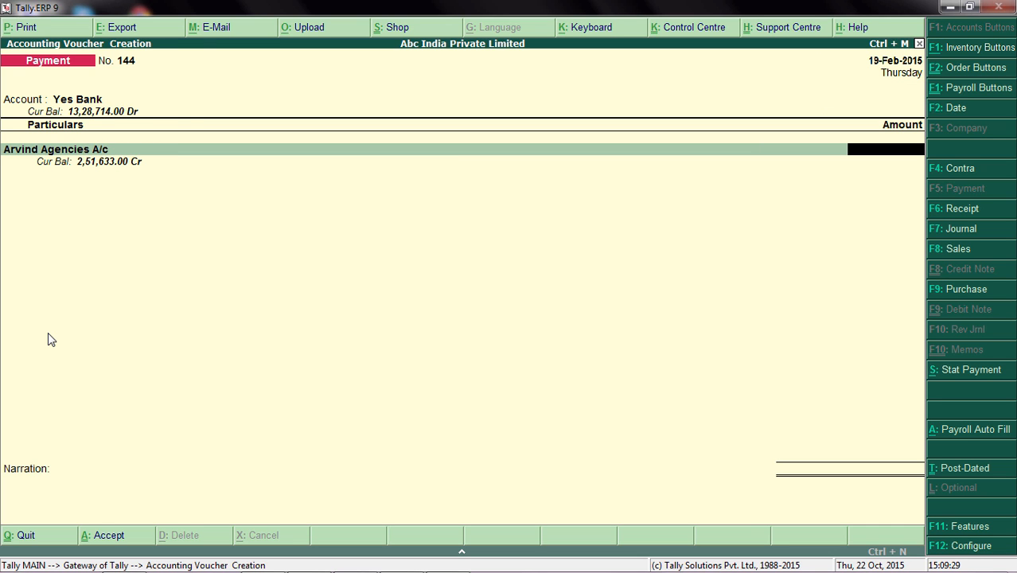
type("45000")
key("Return")
Allocate the full Arvind Agencies A/c amount bill-wise as New Ref 144 and proceed to its bank allocations.
key("Down")
key("Return")
key("Return")
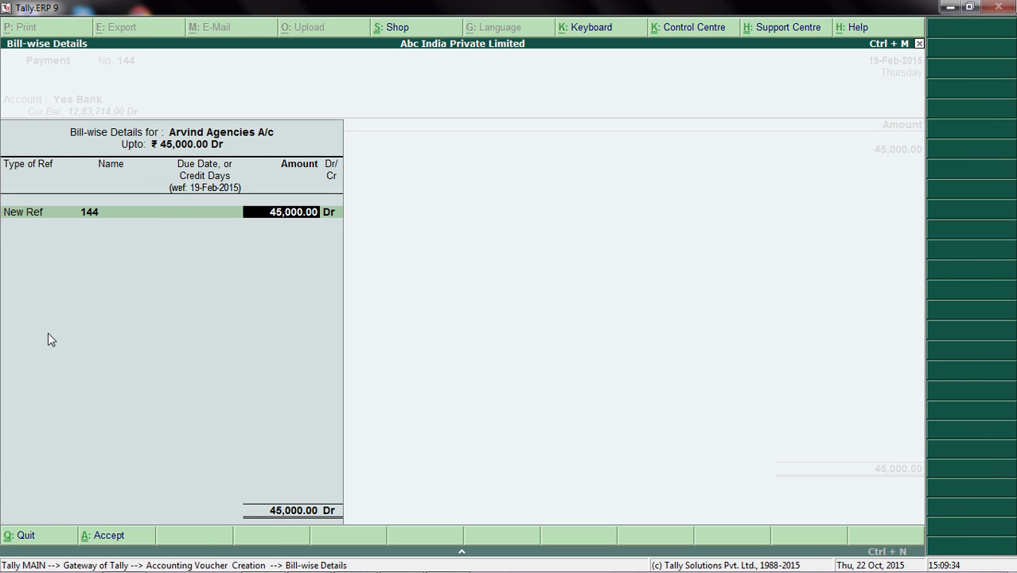
key("Return")
Keep the default Arvind HDFC bank allocation without a remark and save the payment voucher with no narration.
key("Return")
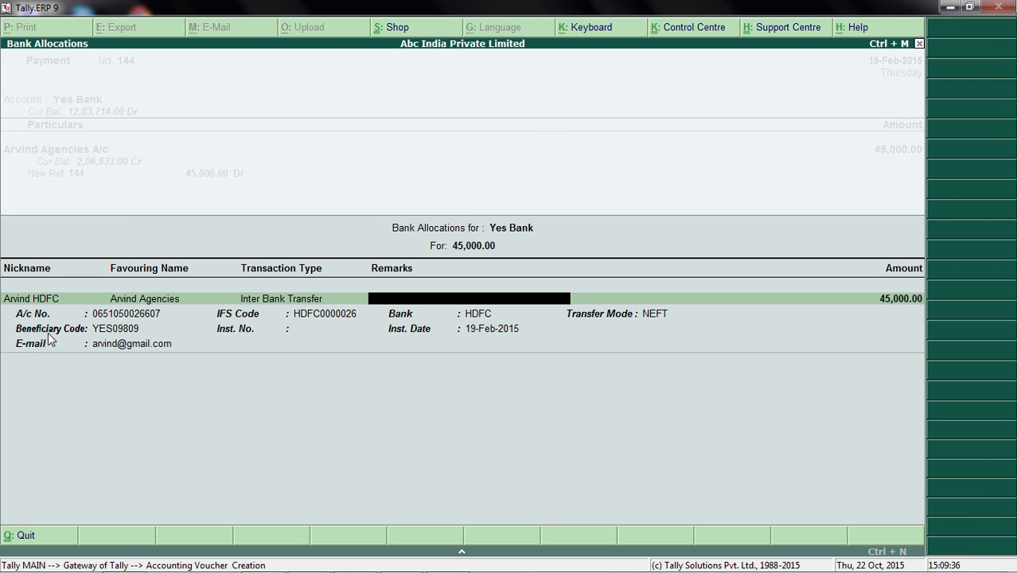
key("Return")
key("Return")
key("Return")
key("Return")
key("Return")
key("Return")
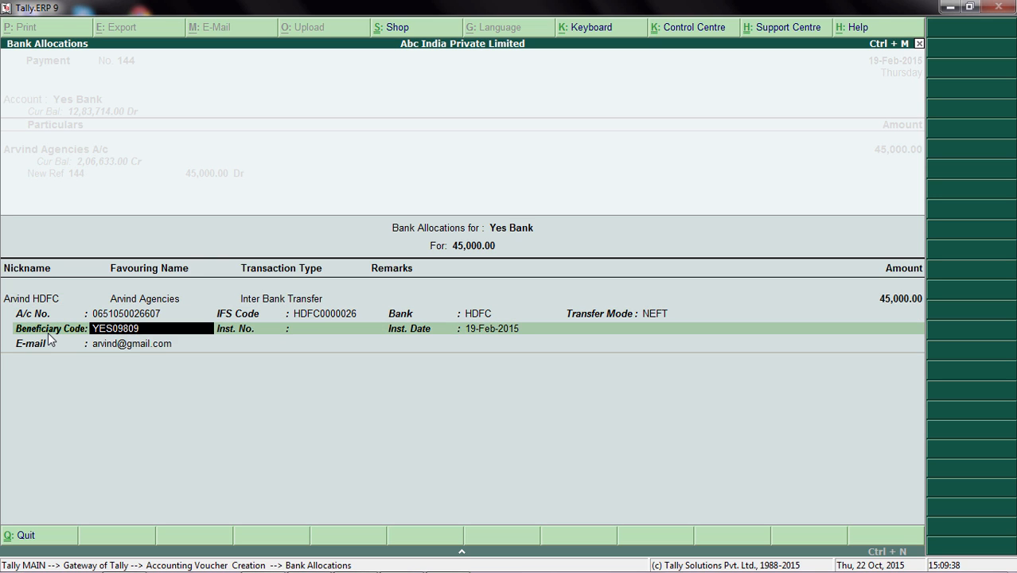
key("Return")
key("Return")
key("Return")
key("Return")
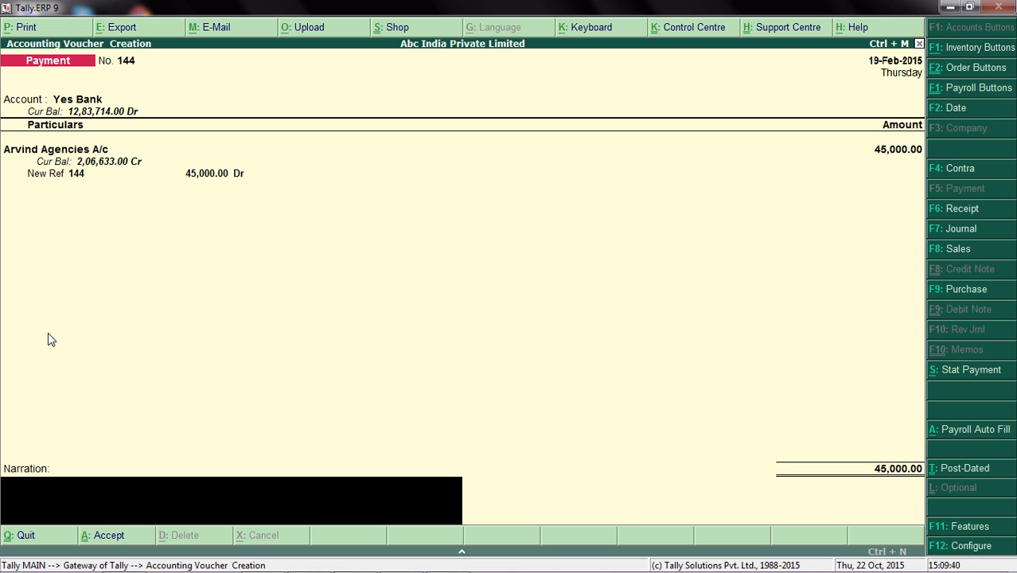
key("Return")
Leave payment voucher creation and open the banking e-Payments report for Yes Bank.
key("Return")
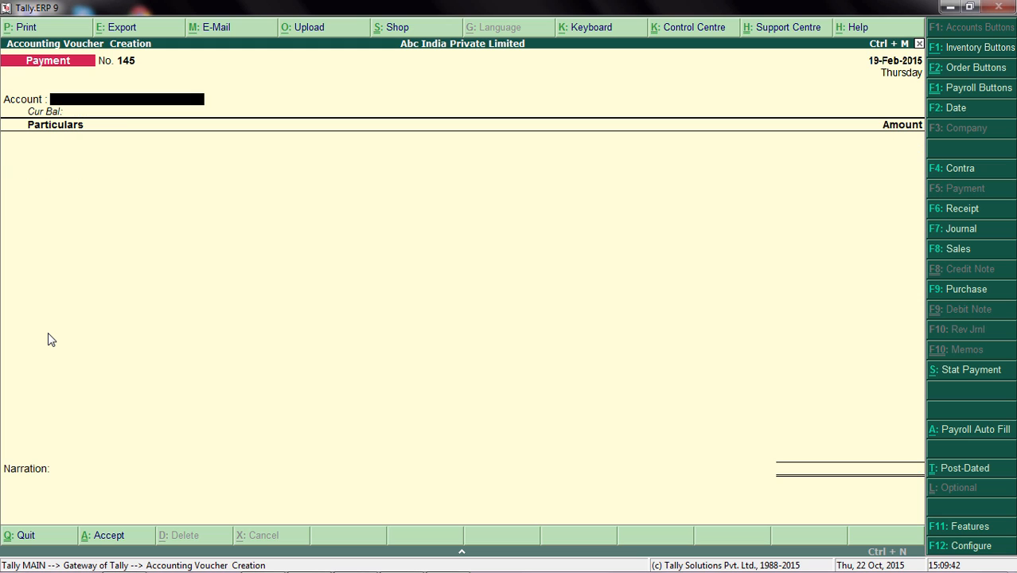
key("Escape")
key("Return")
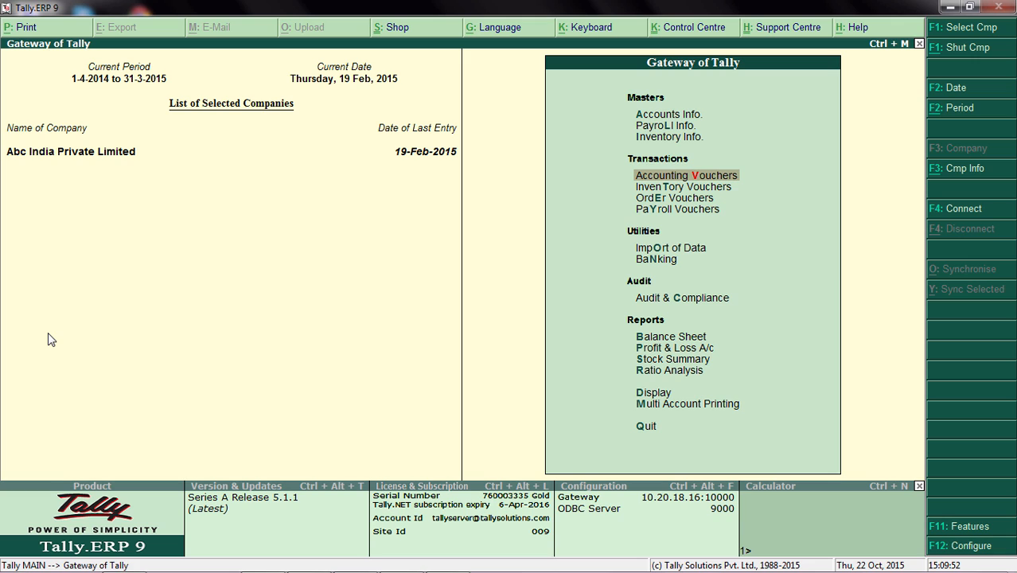
key("Down")
key("Down")
key("Down")
key("Down")
key("Down")
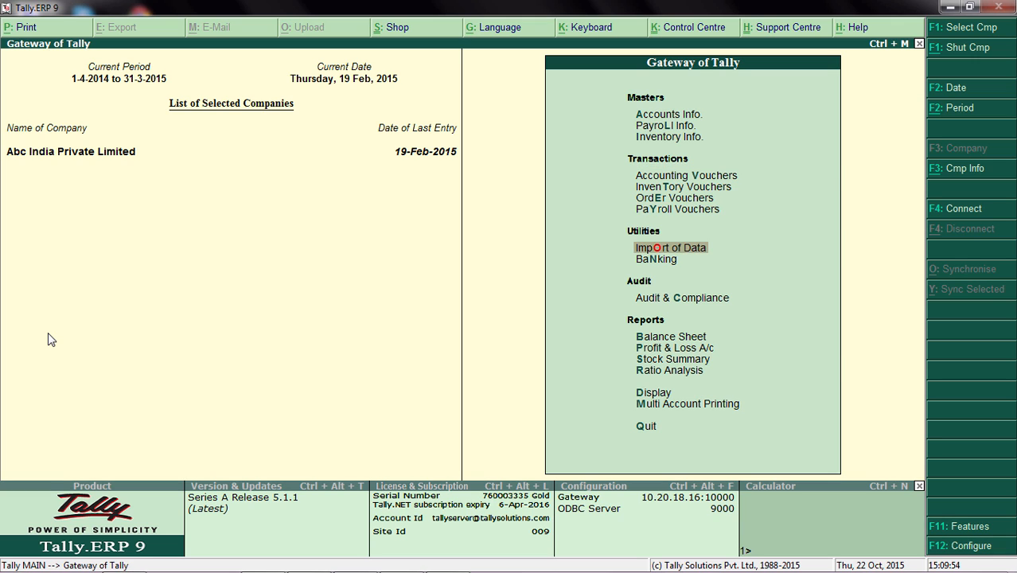
key("Return")
key("Return")
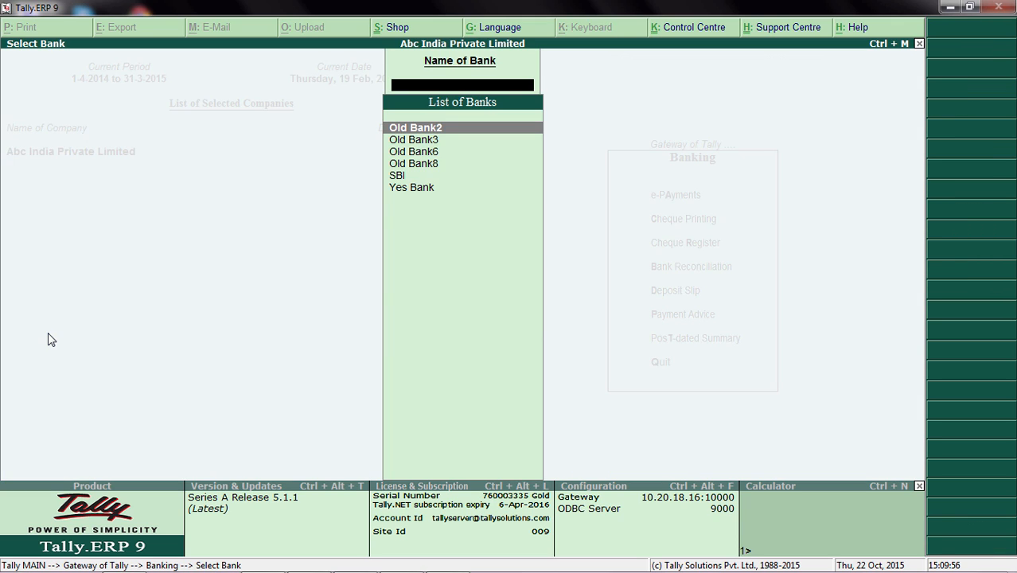
key("Down")
key("Down")
key("Down")
key("Down")
key("Down")
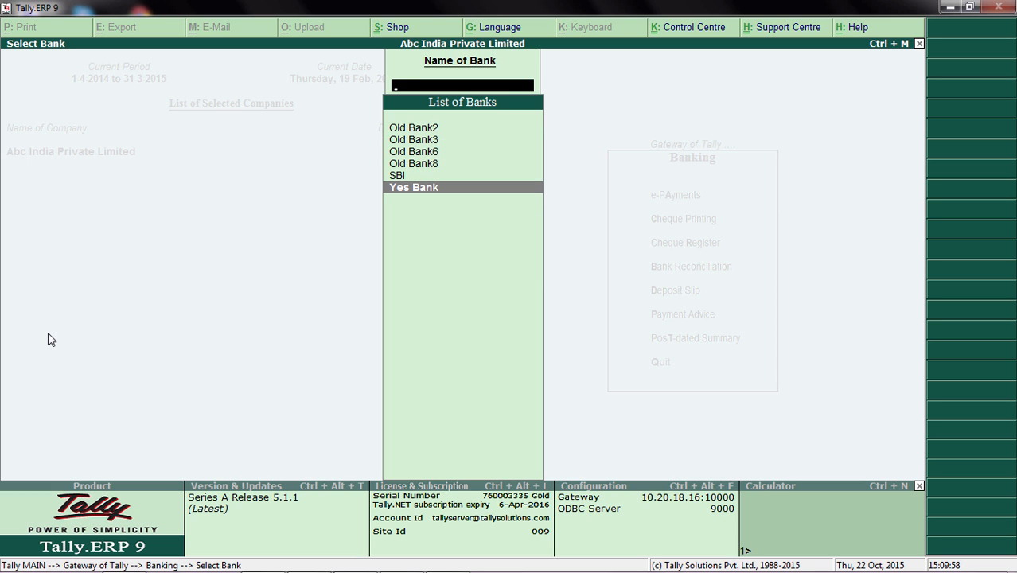
key("Return")
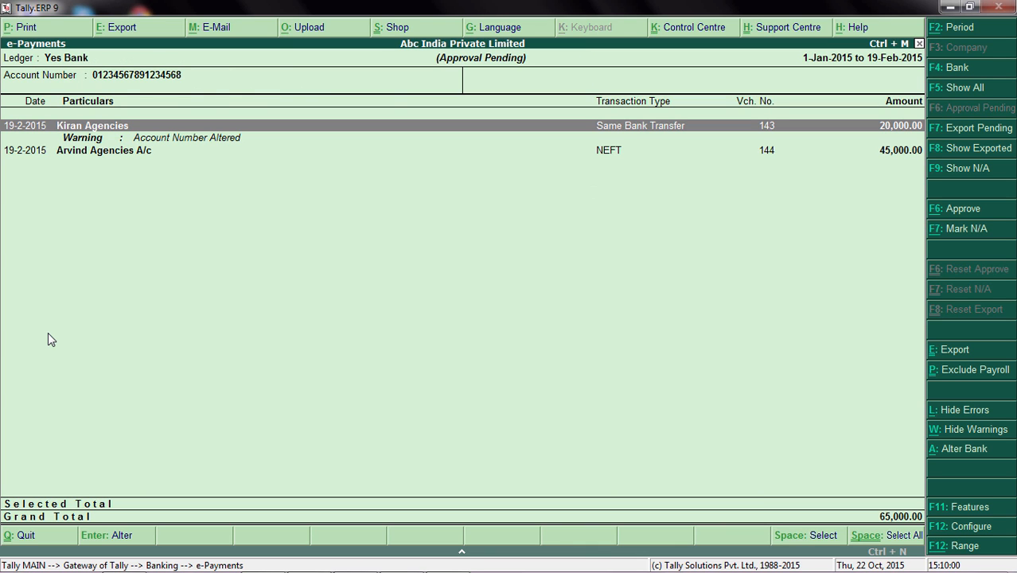
Examine the approval-pending Kiran Agencies and Arvind Agencies A/c payments, including the warning under Kiran Agencies.
key("Down")
key("Down")
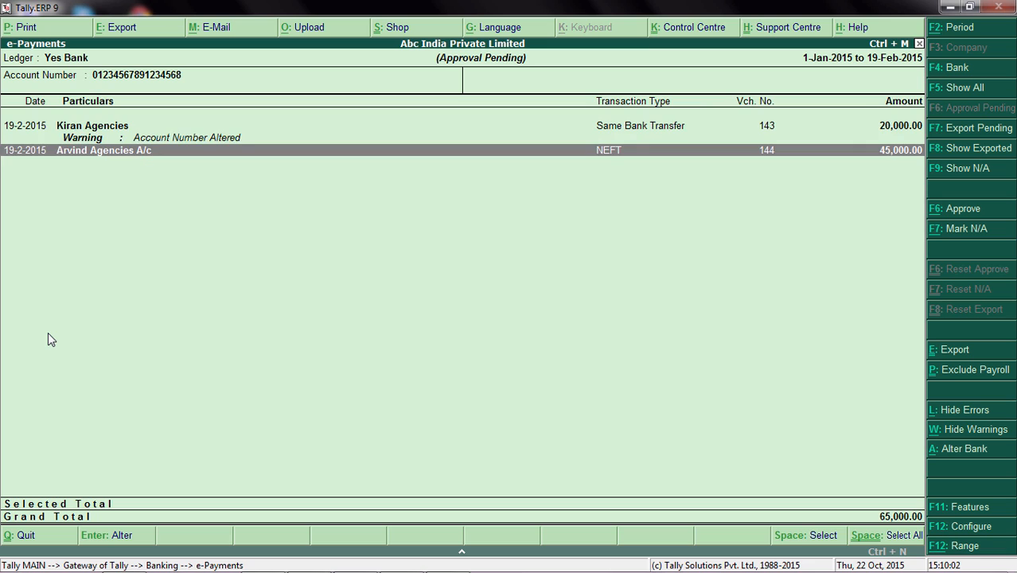
key("Up")
key("Up")
key("Down")
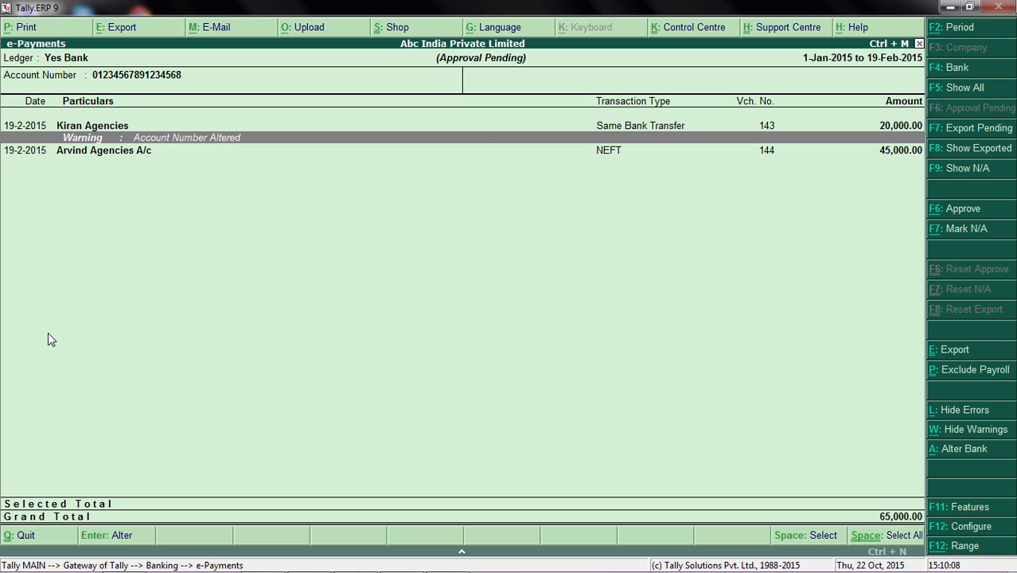
key("Up")
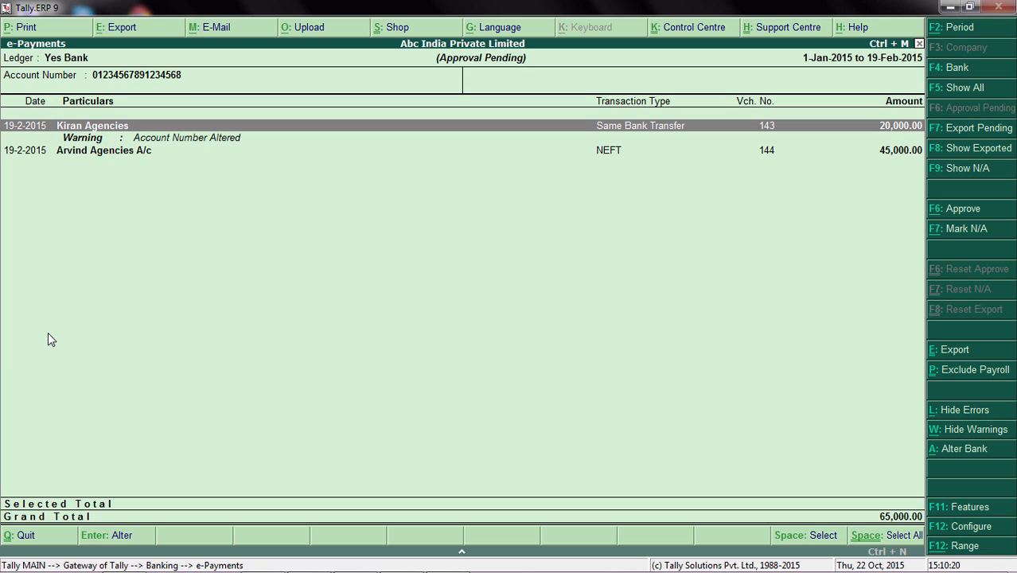
Select both the Kiran Agencies and Arvind Agencies A/c payments, and leave the e-Payments report without approving them.
key("space")
key("Down")
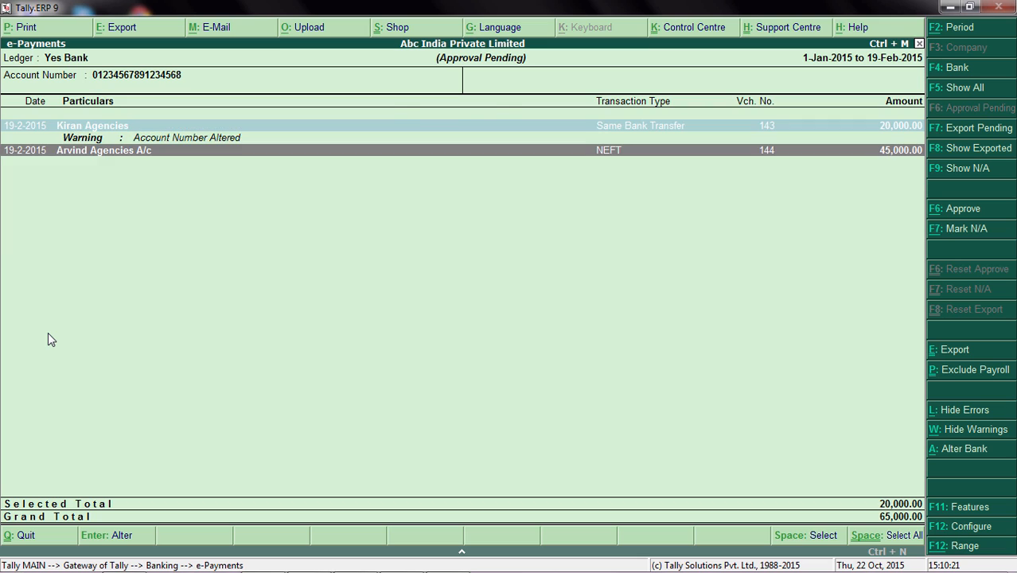
key("space")
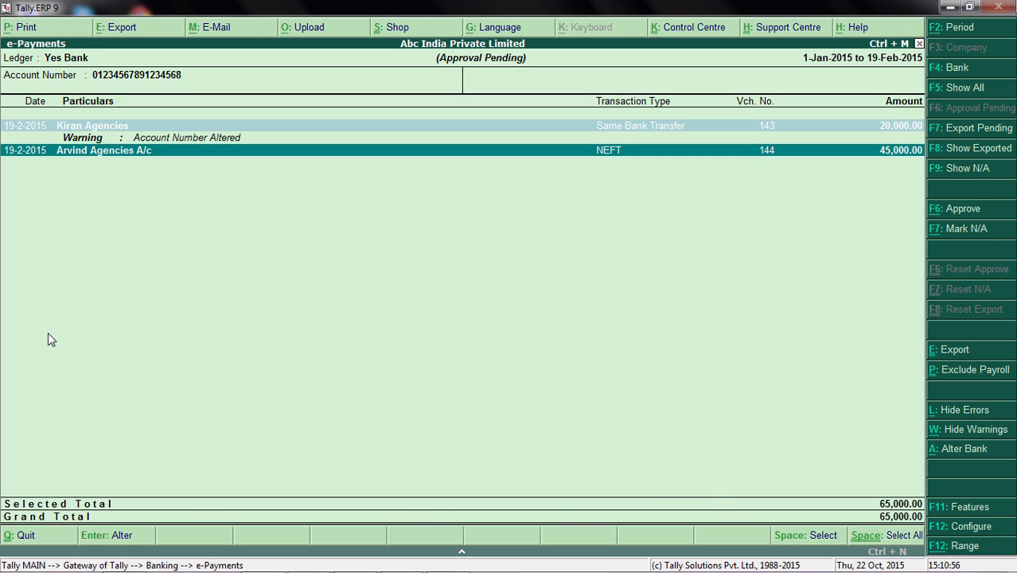
key("Escape")
key("Escape")
key("Escape")
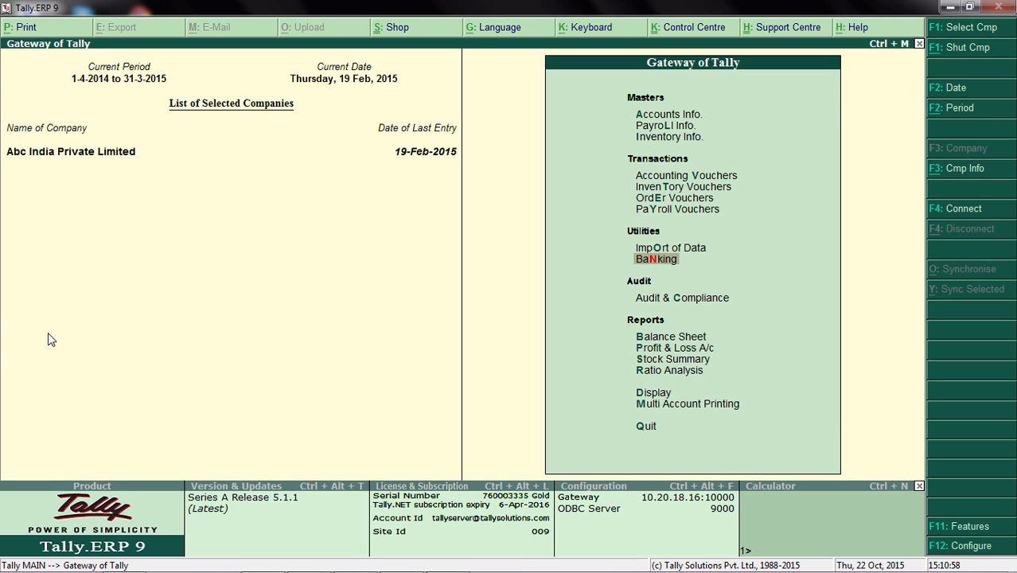
Set Alter banking features to Yes in the company's accounting features to reach the banking features.
key("F11")
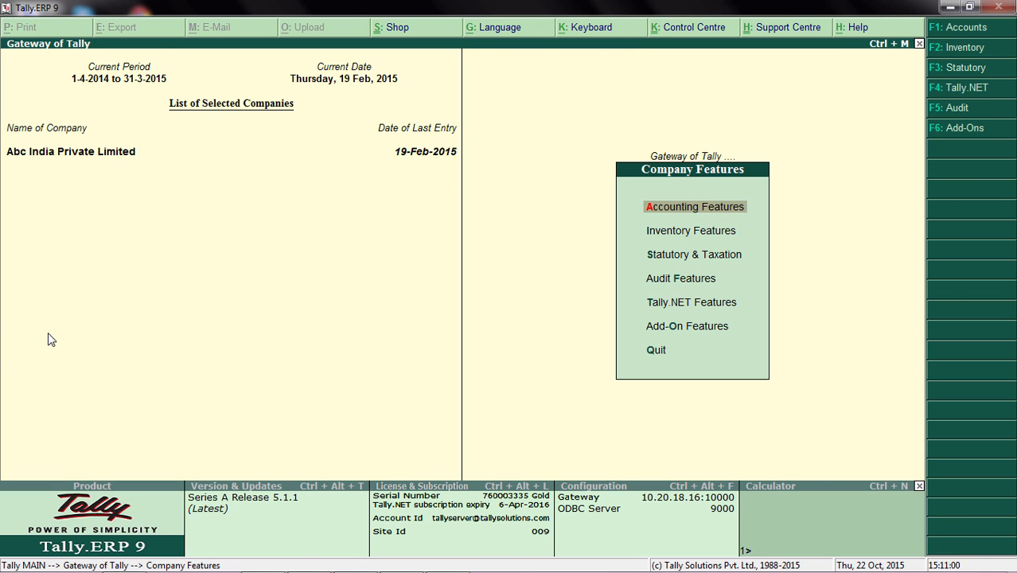
key("Return")
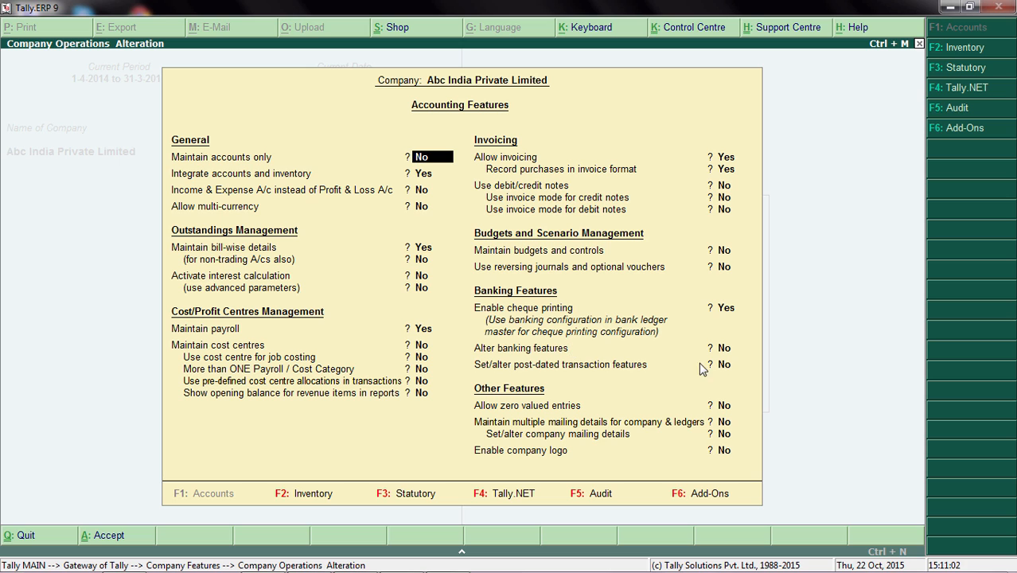
left_click(726, 350)
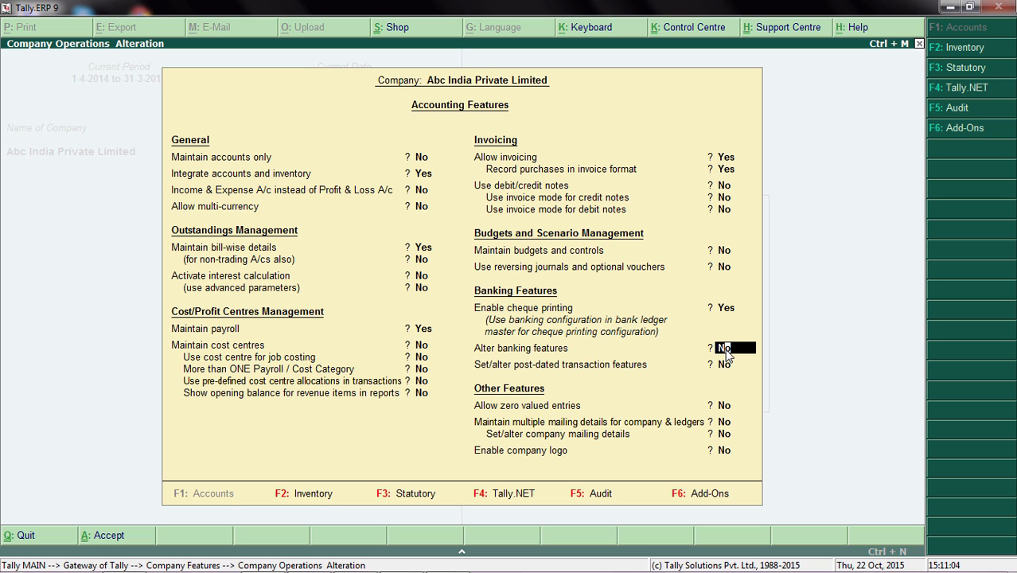
type("y")
key("Return")
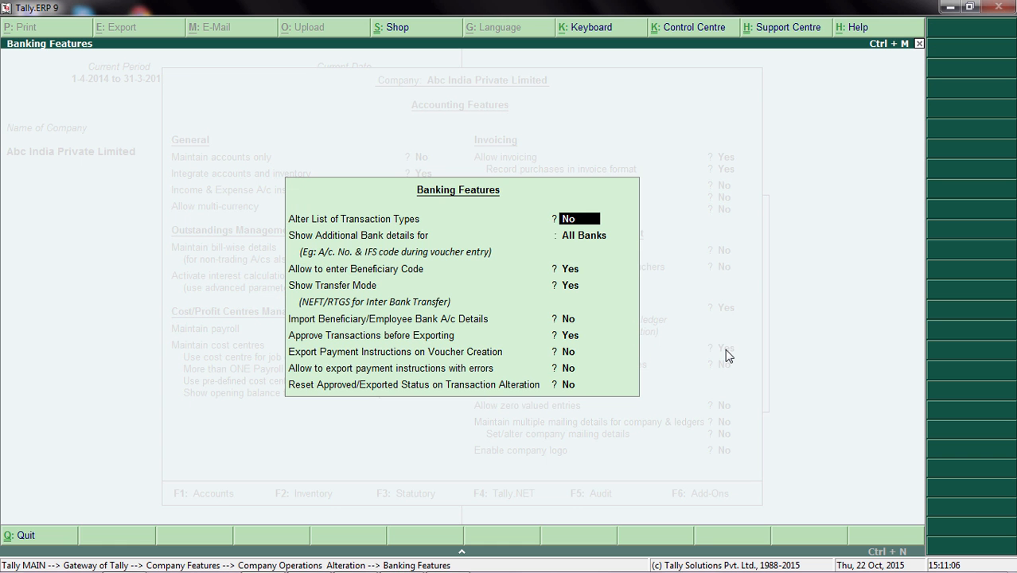
Set Approve Transactions before Exporting to No, keep the remaining banking options, and save the accounting features.
left_click(570, 338)
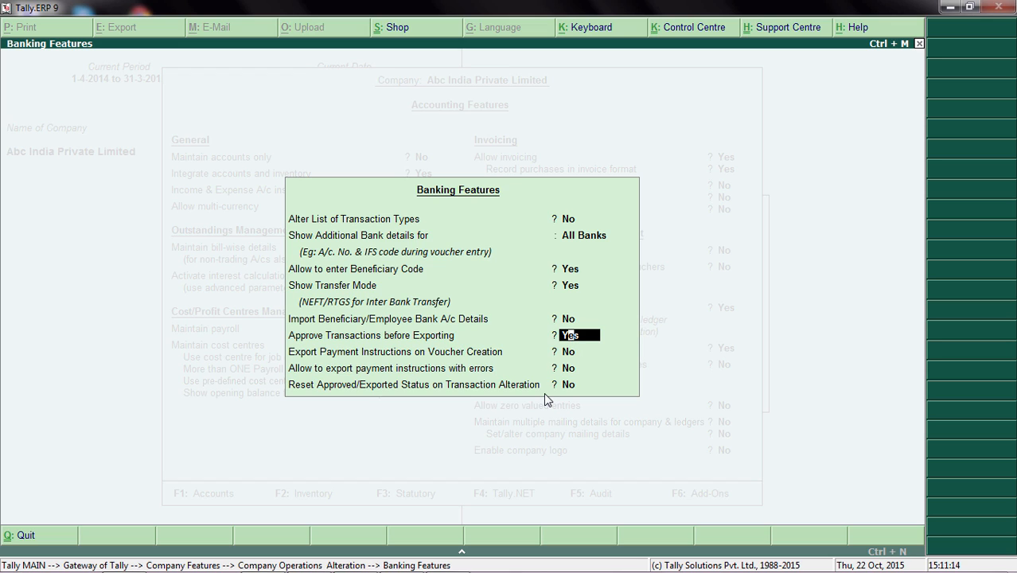
key("n")
key("Return")
key("Return")
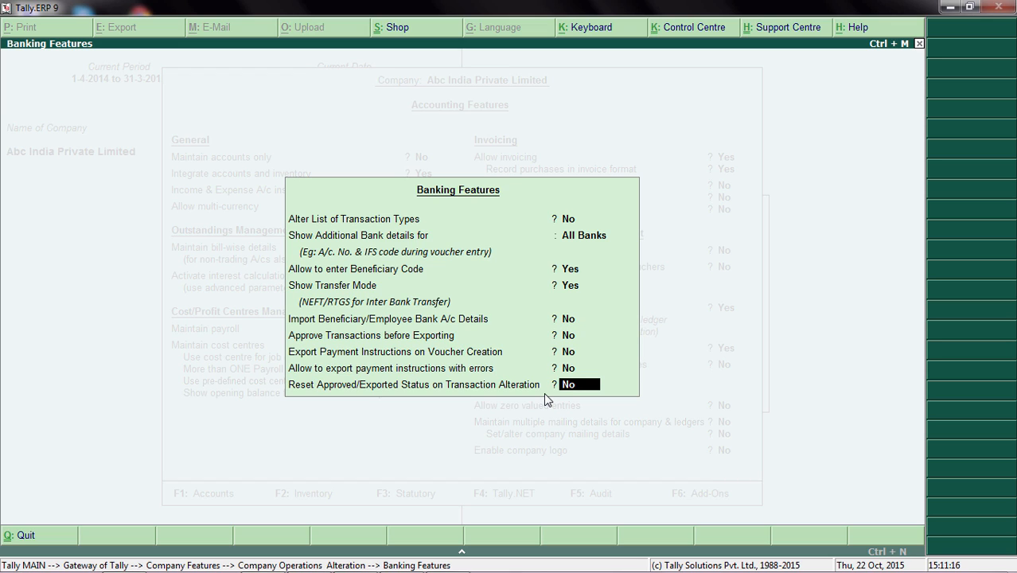
key("Return")
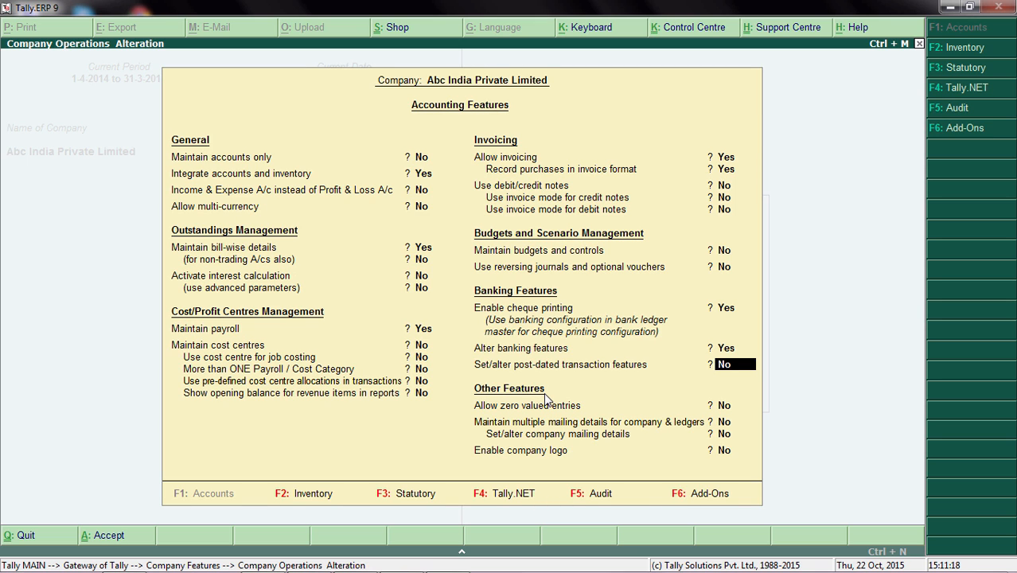
key("ctrl+a")
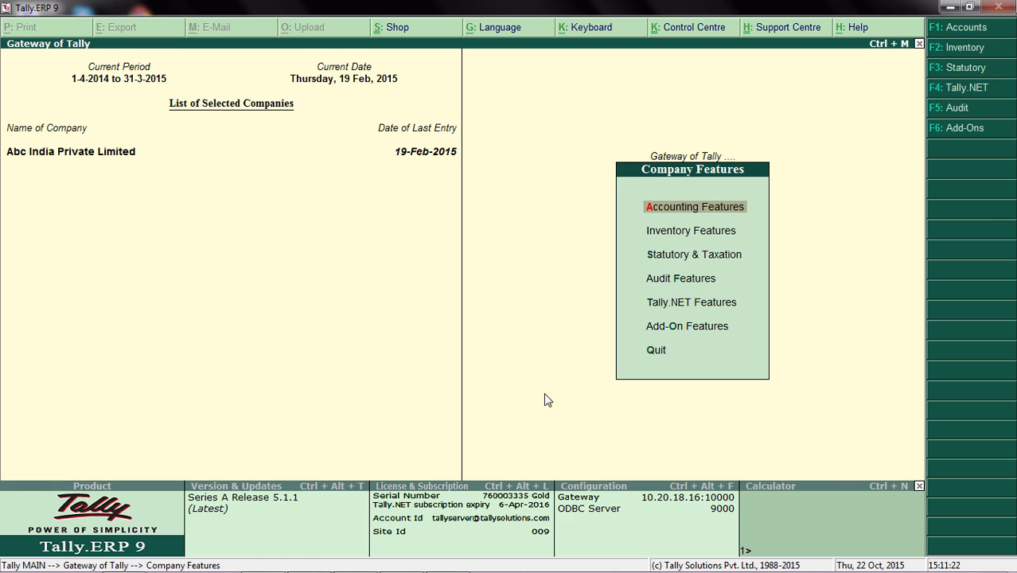
Return to the main menu and reopen the e-Payments report for Yes Bank.
key("Escape")
key("Down")
key("Up")
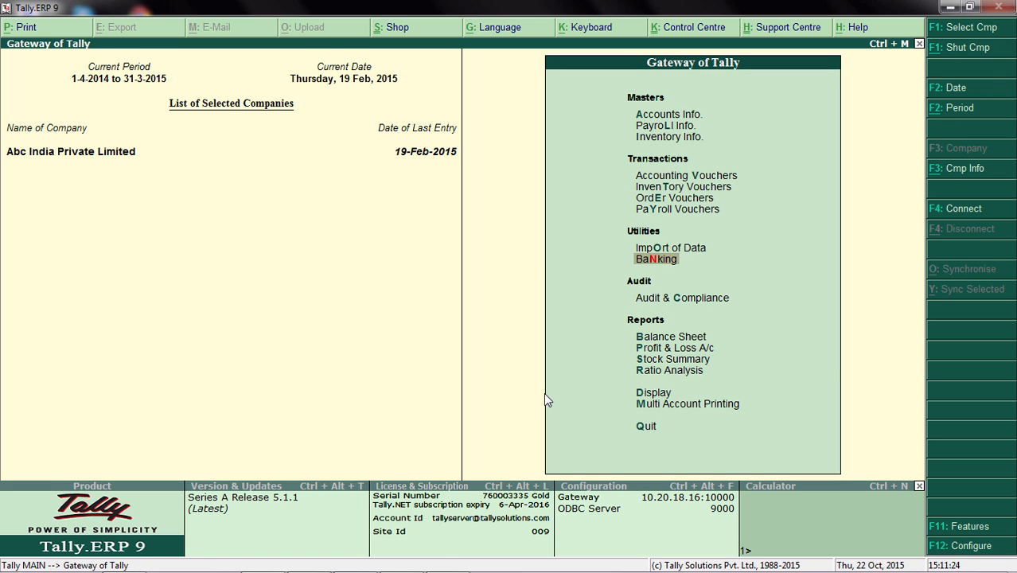
key("Return")
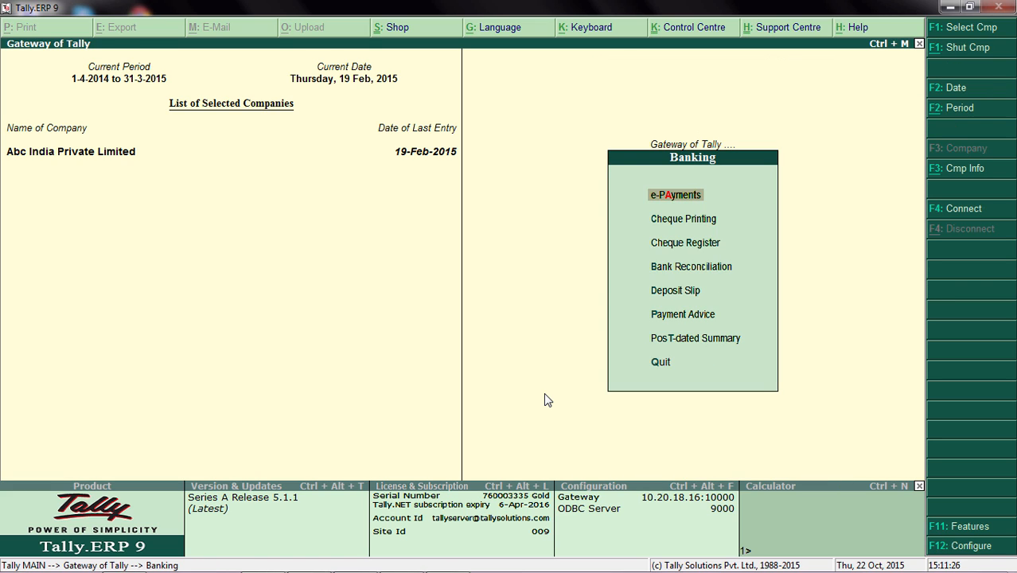
key("Return")
key("Down")
key("Down")
key("Down")
key("Down")
key("Down")
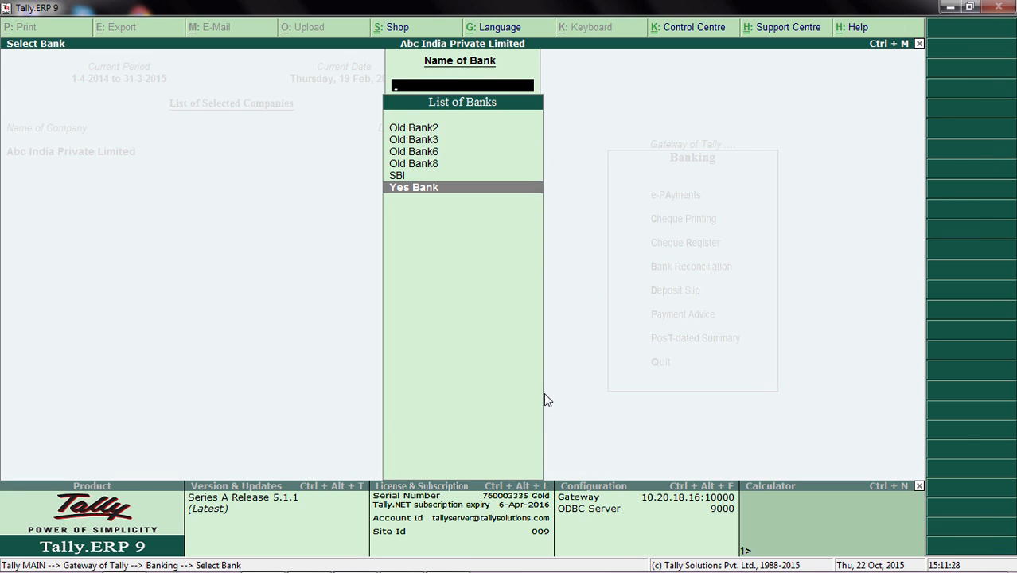
key("Return")
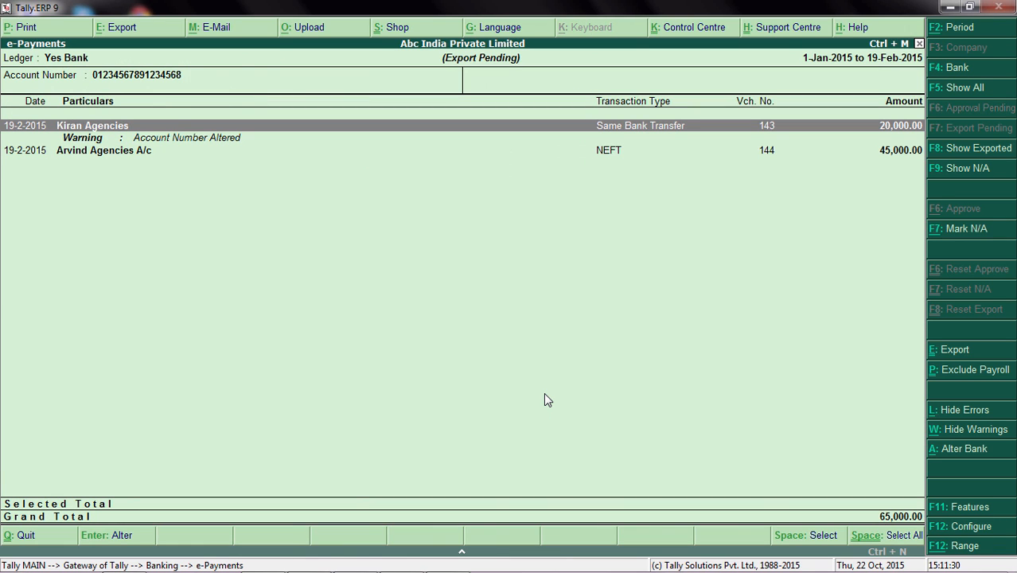
Leave the Kiran Agencies payment unselected and select only the Arvind Agencies A/c NEFT payment for export.
key("space")
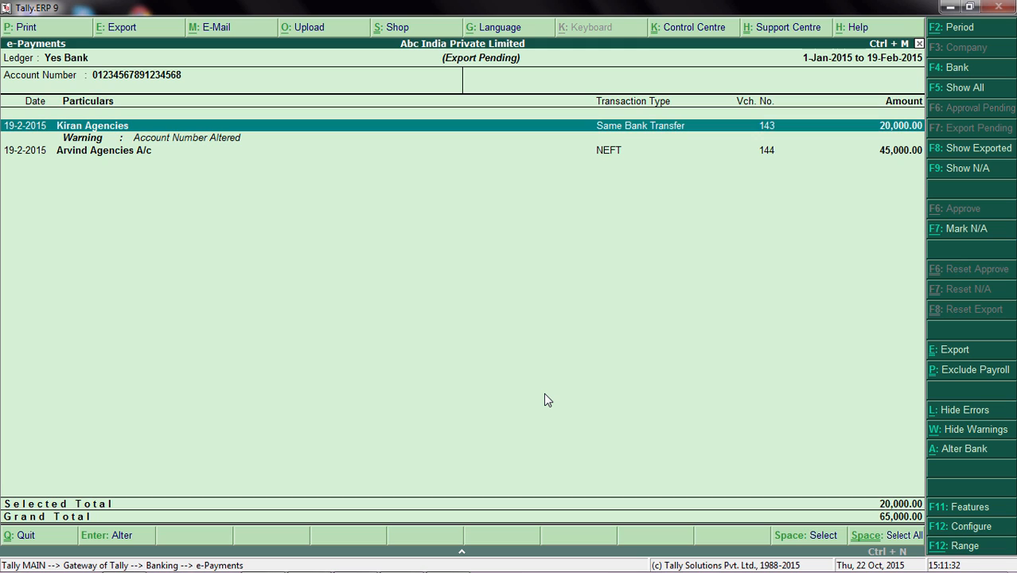
key("space")
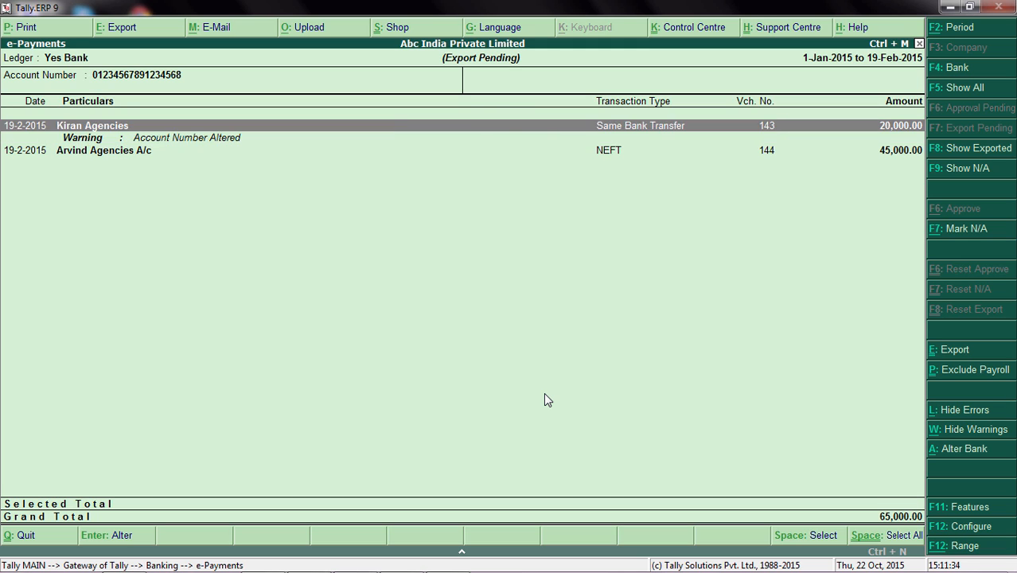
key("Down")
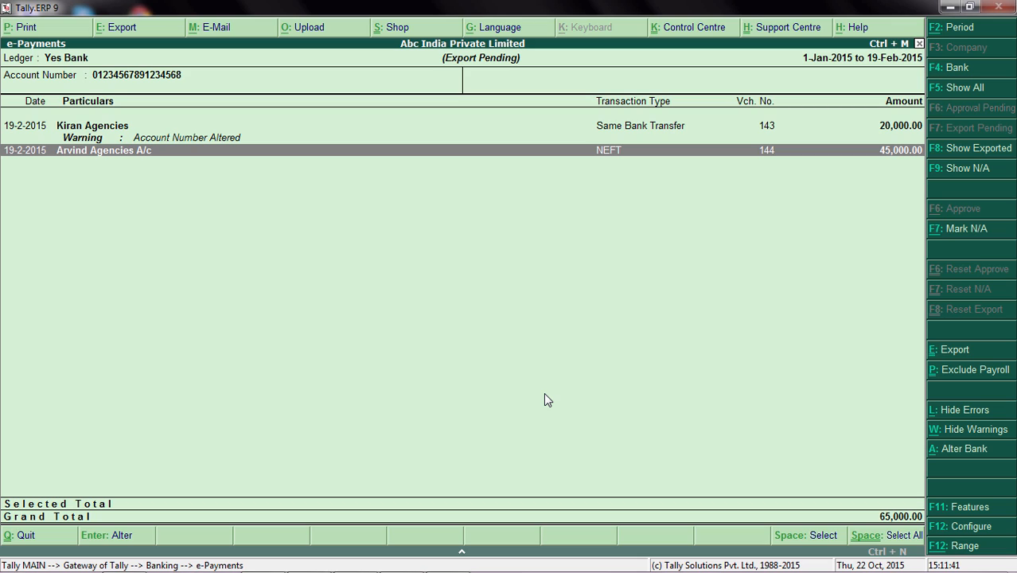
key("space")
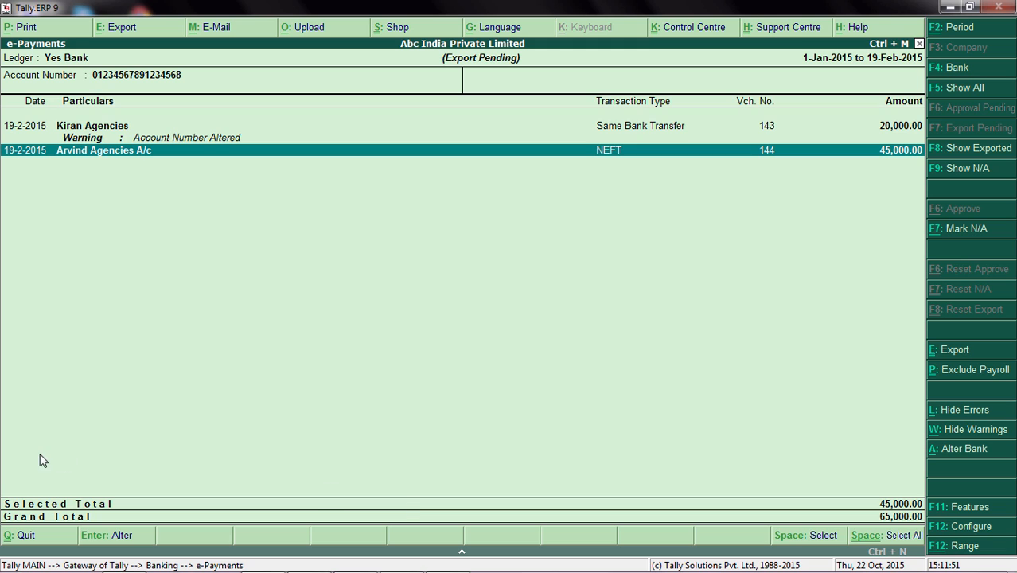
Export the selected payment's instructions to D:\Yes_Bank\Payment_instructions with bill details included, and show the exported payment in the report.
mouse_move(354, 570)
left_click(952, 354)
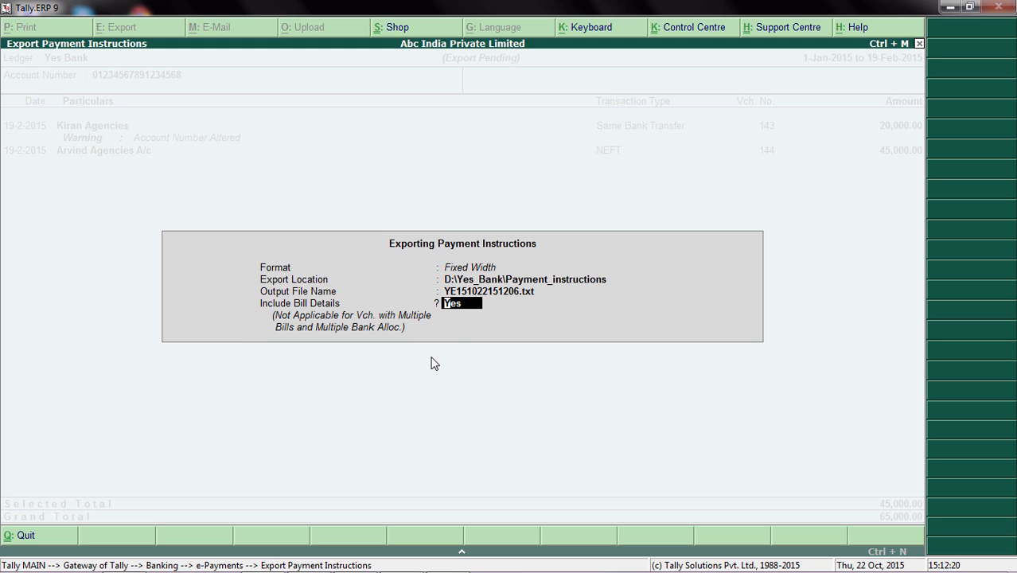
key("Return")
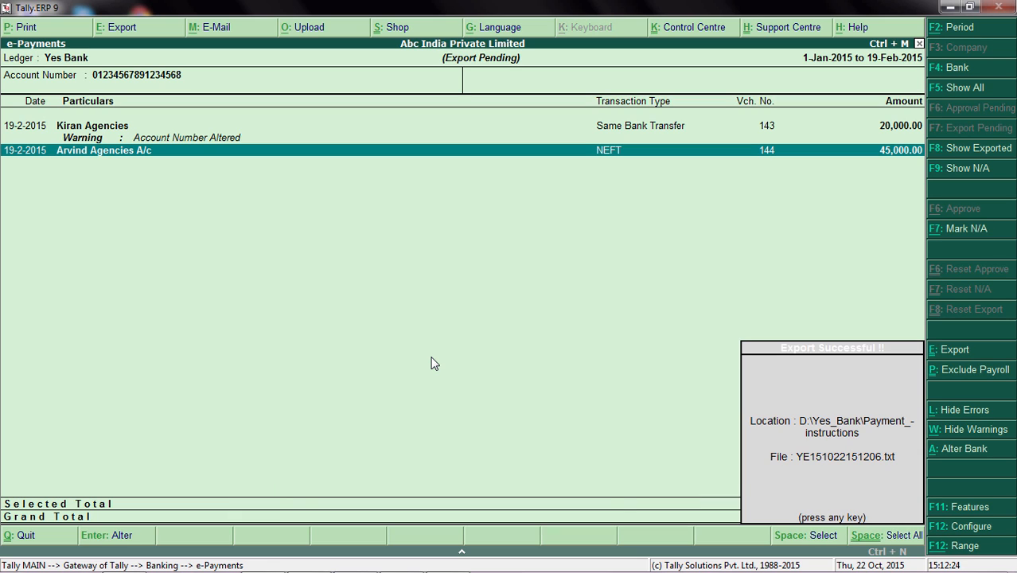
key("Return")
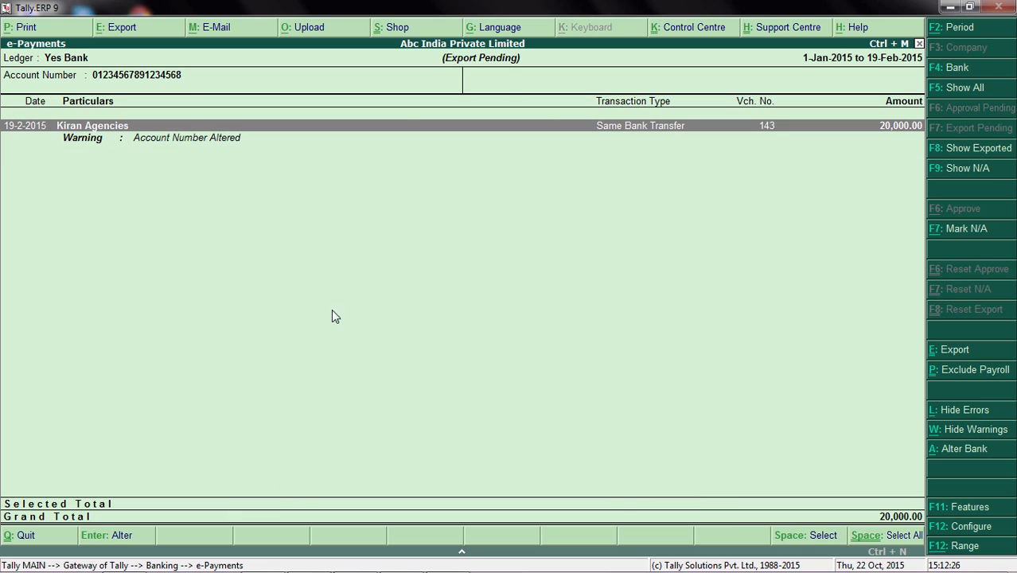
left_click(959, 159)
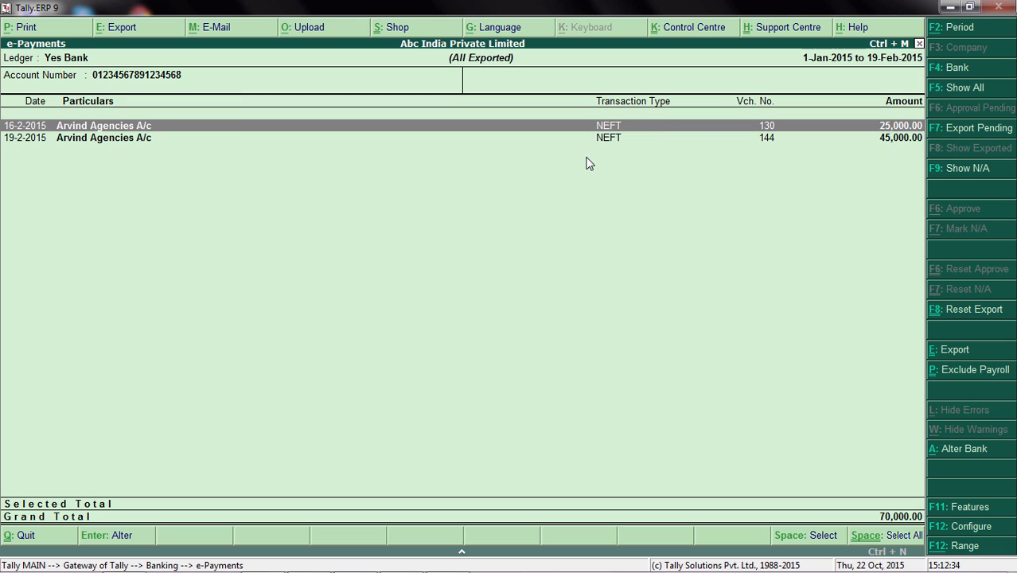
key("Down")
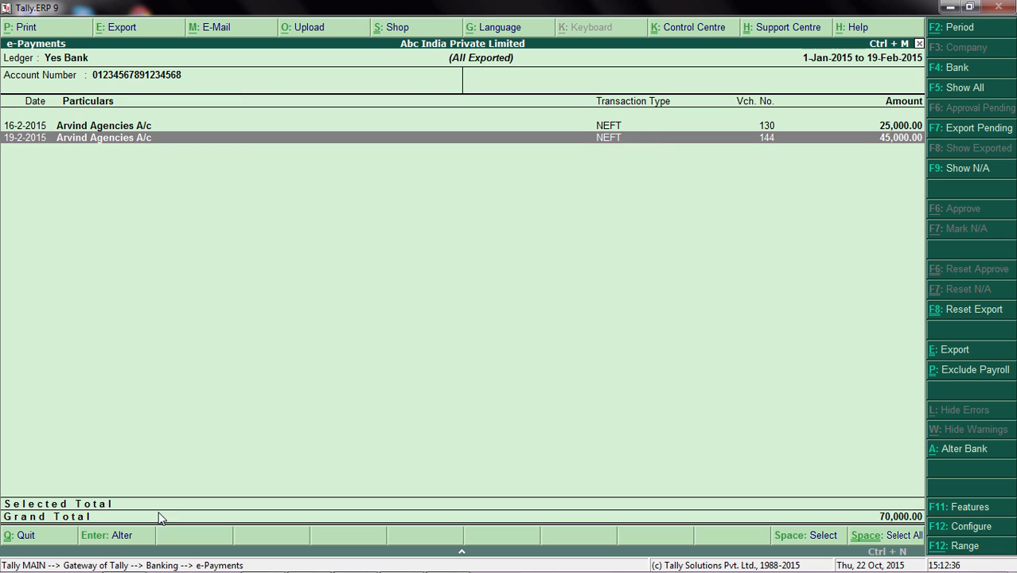
mouse_move(73, 570)
left_click(122, 563)
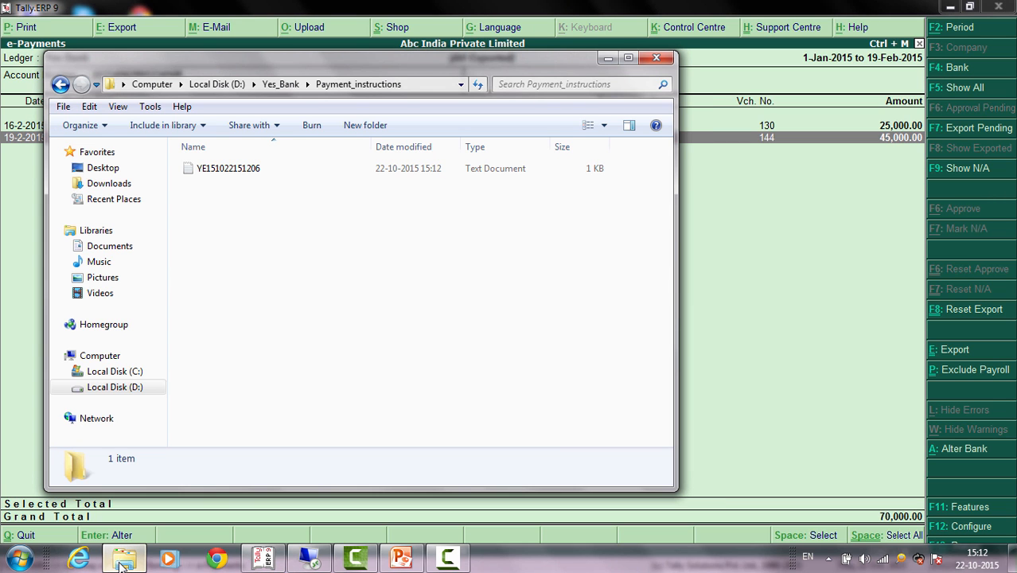
left_click(413, 85)
left_click(304, 261)
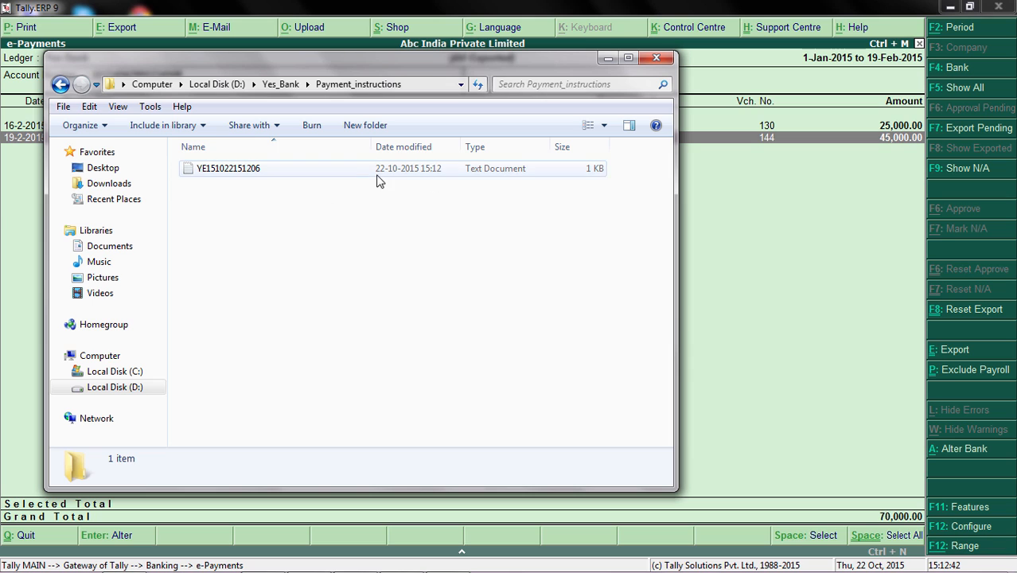
double_click(223, 176)
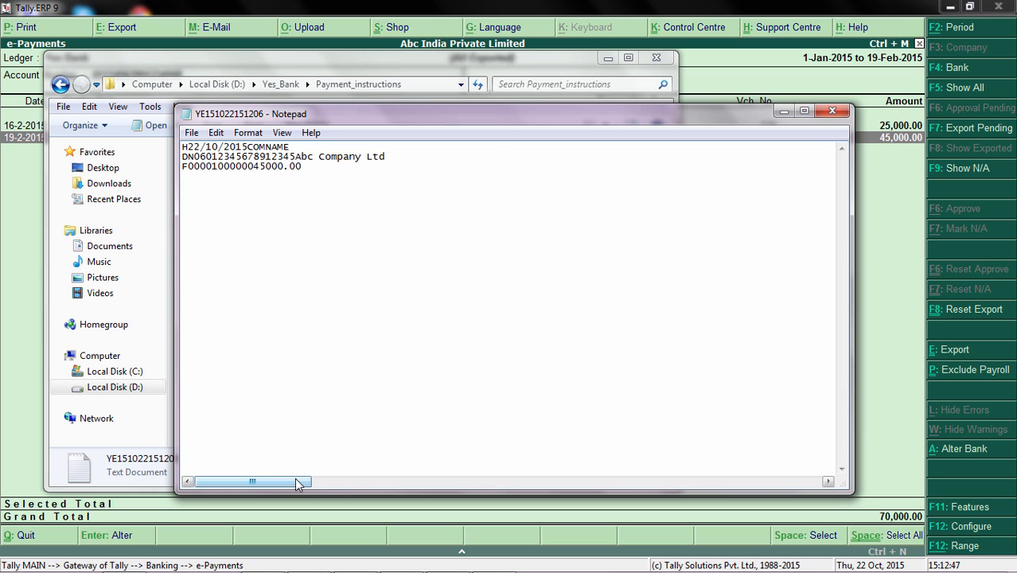
Examine the exported payment file across its full width, and close the file and the Payment_instructions folder.
left_click_drag(296, 484, 845, 426)
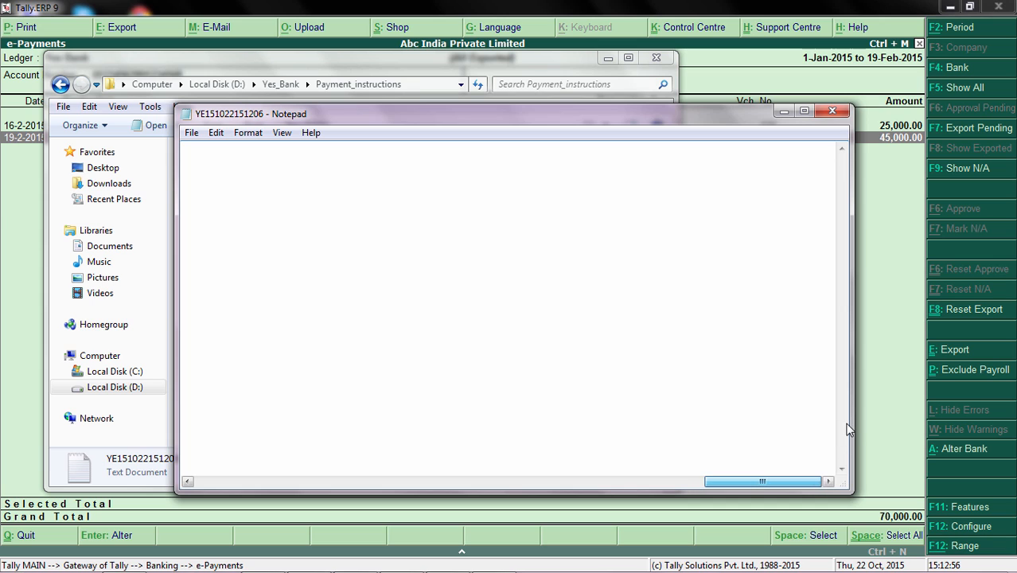
left_click(832, 111)
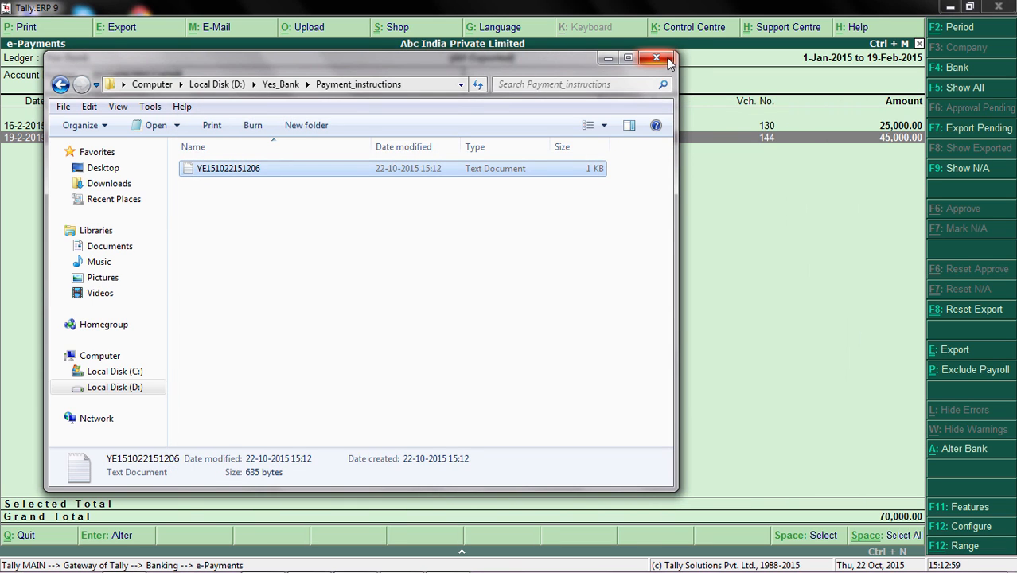
left_click(655, 57)
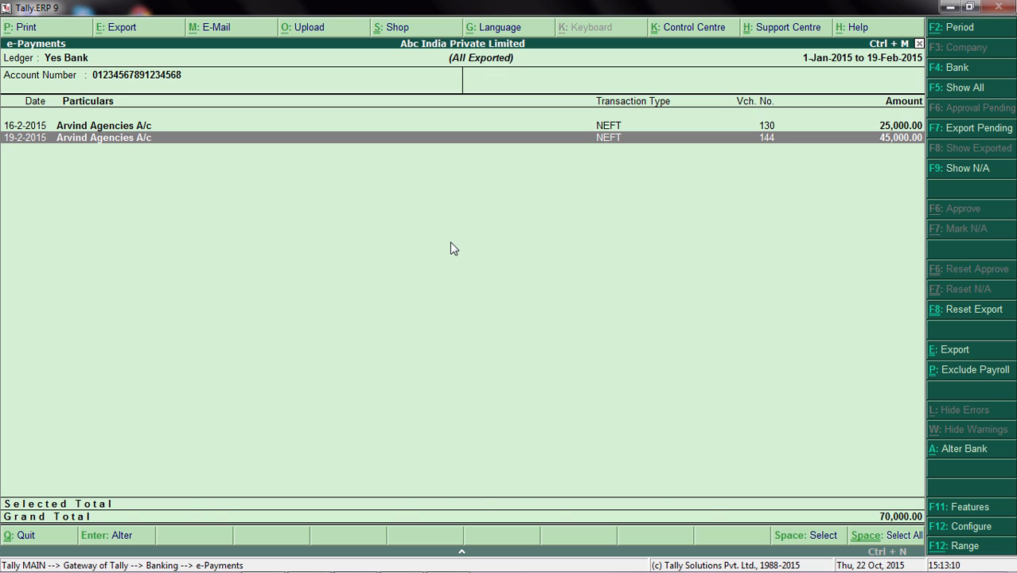
Leave the e-Payments report, reopen it for Yes Bank and show the exported payments.
key("Escape")
key("Escape")
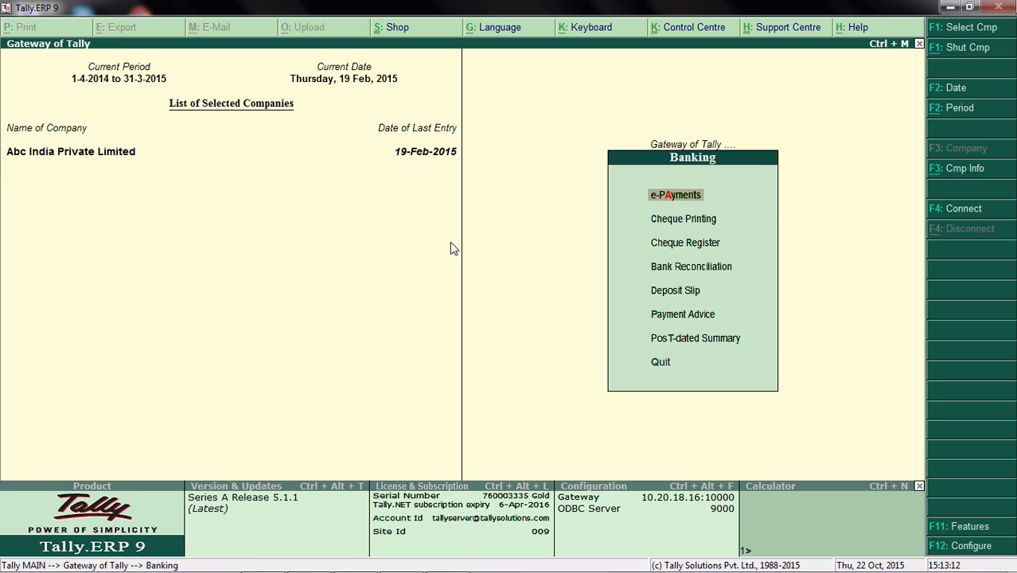
key("Return")
key("Down")
key("End")
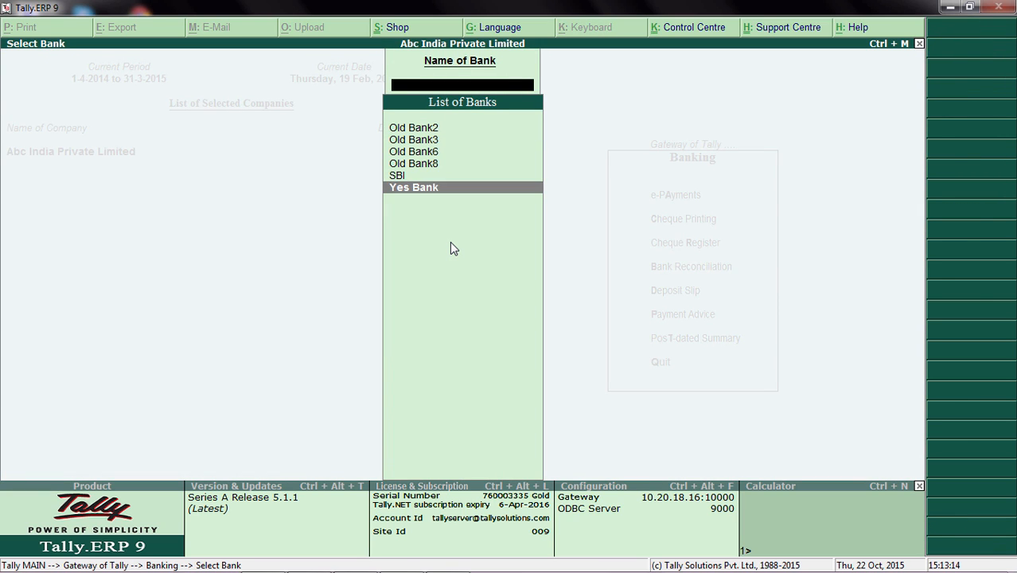
key("Return")
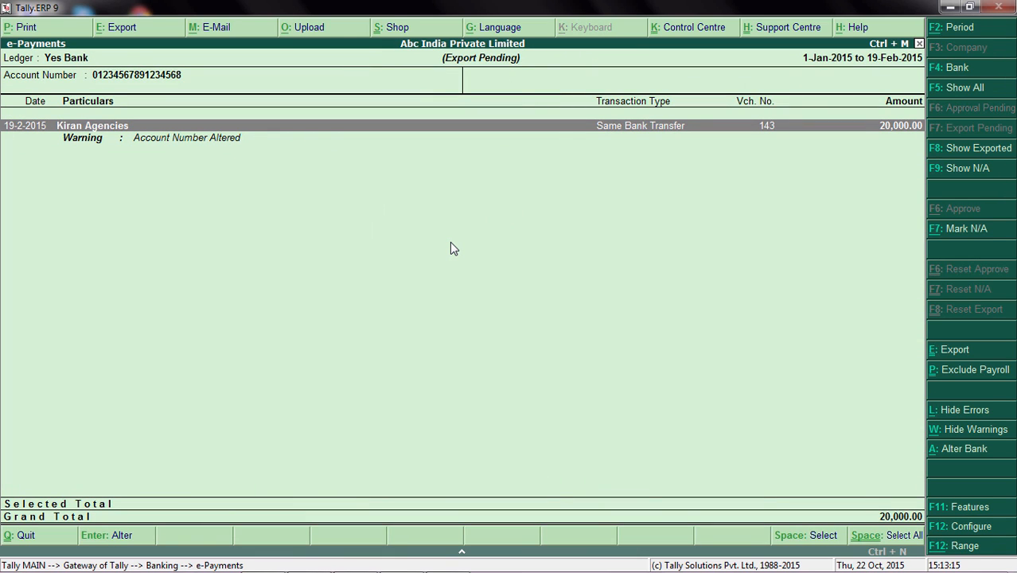
left_click(971, 153)
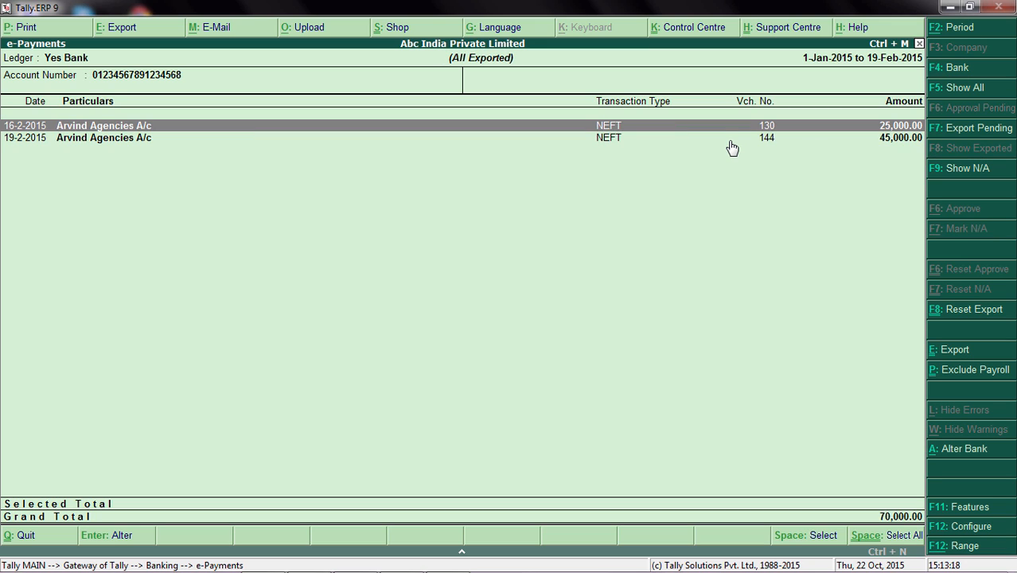
Reset the export status of the Arvind Agencies A/c NEFT payment dated 19-2-2015.
left_click(729, 141)
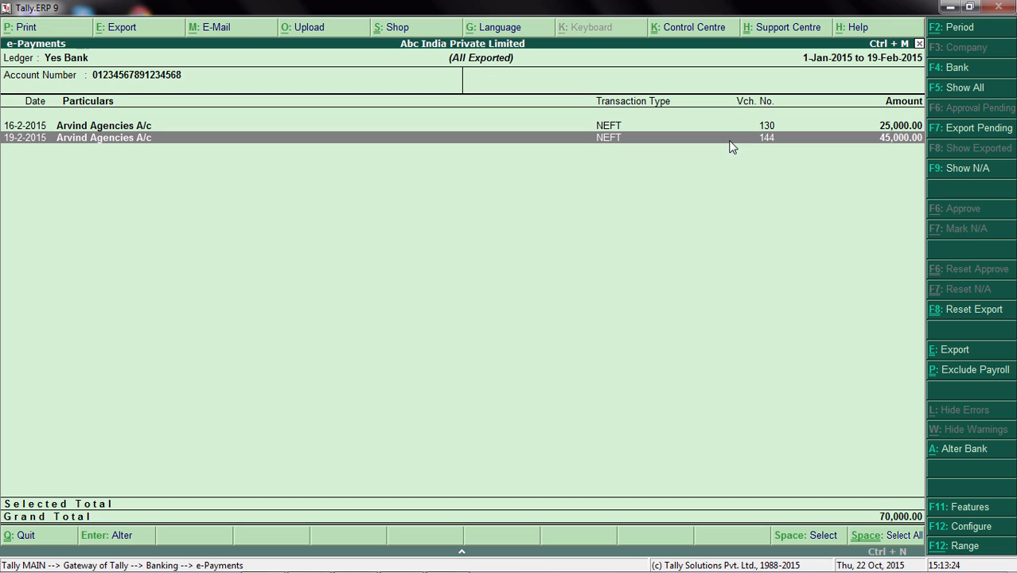
key("space")
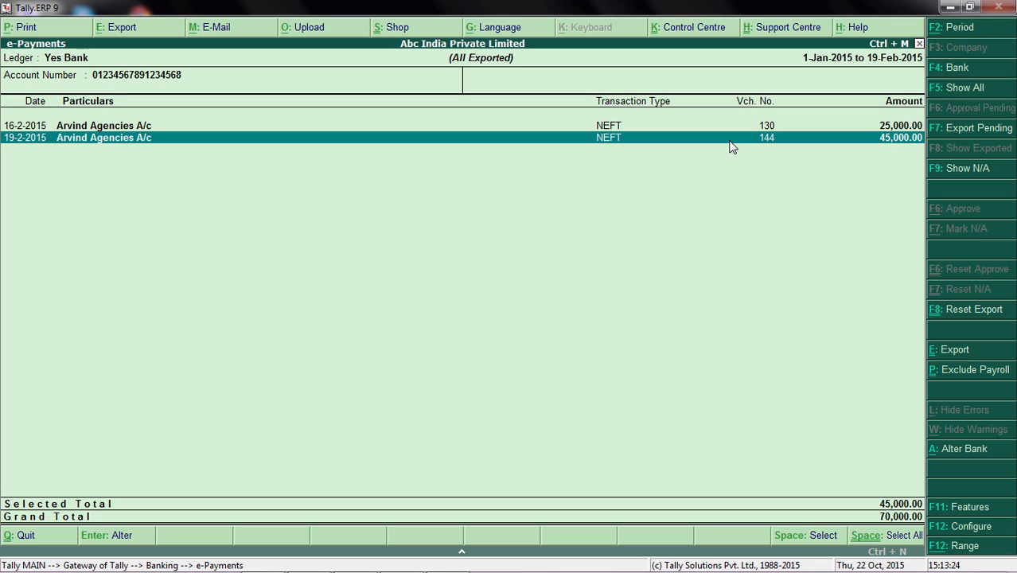
left_click(980, 311)
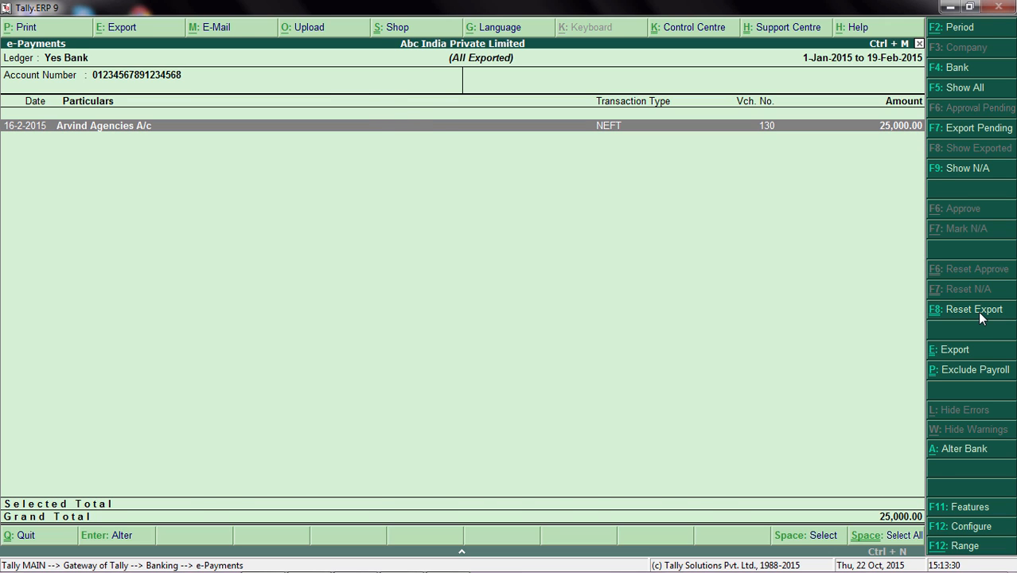
Reopen the export-pending payments for Yes Bank and set the amount of the Arvind Agencies A/c payment voucher to 40,000.
key("Escape")
key("Return")
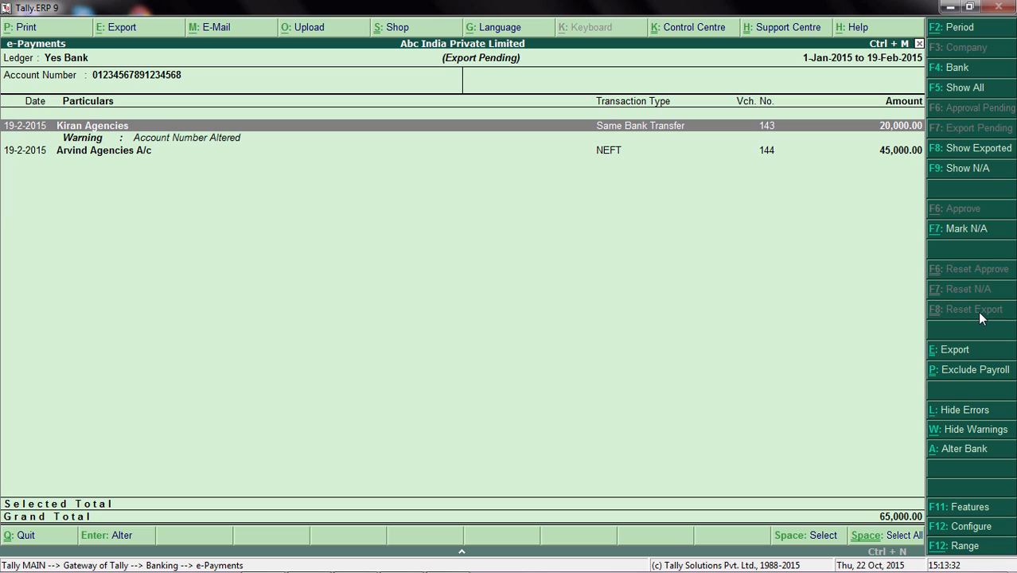
key("Down")
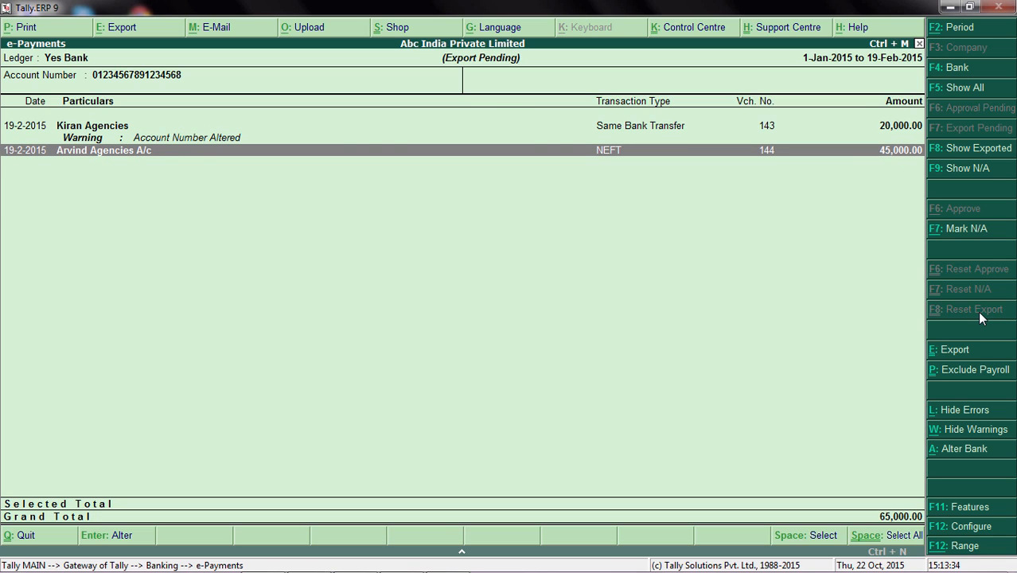
key("Return")
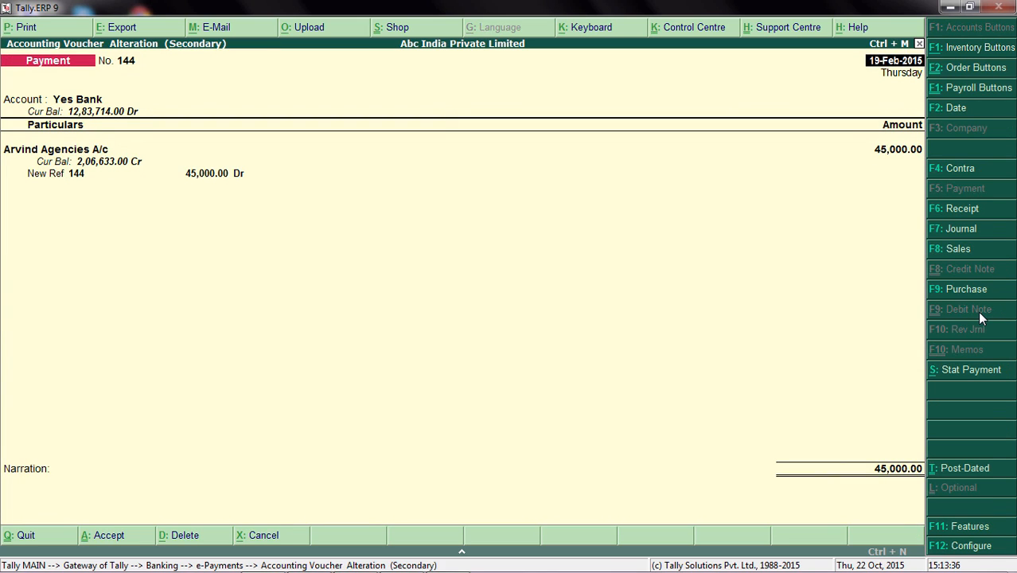
key("Return")
key("Return")
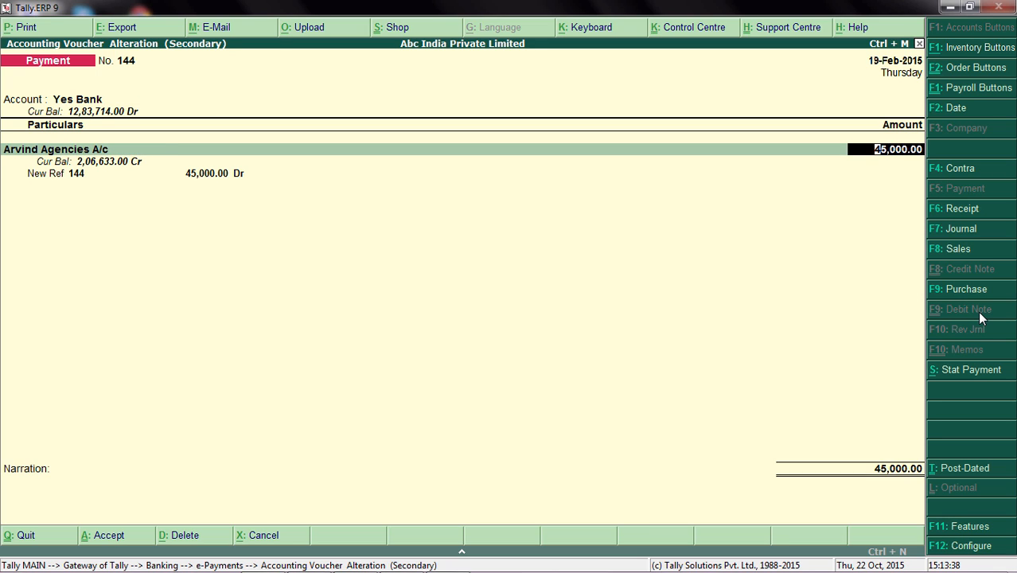
type("40000")
Keep the New Ref bill allocation and the Inter Bank Transfer details, and save the altered payment voucher.
key("Return")
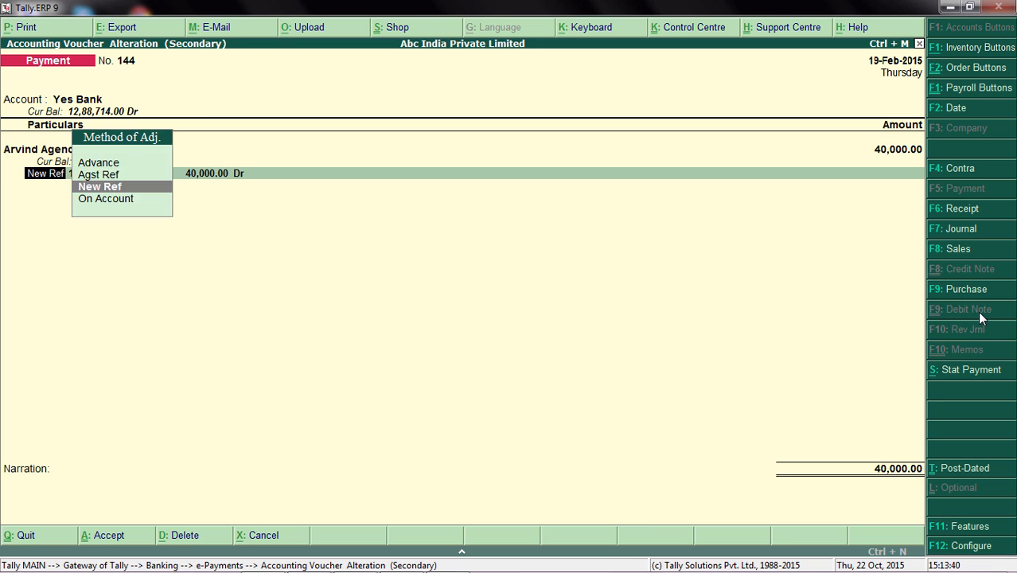
key("Return")
key("Return")
key("Return")
key("Return")
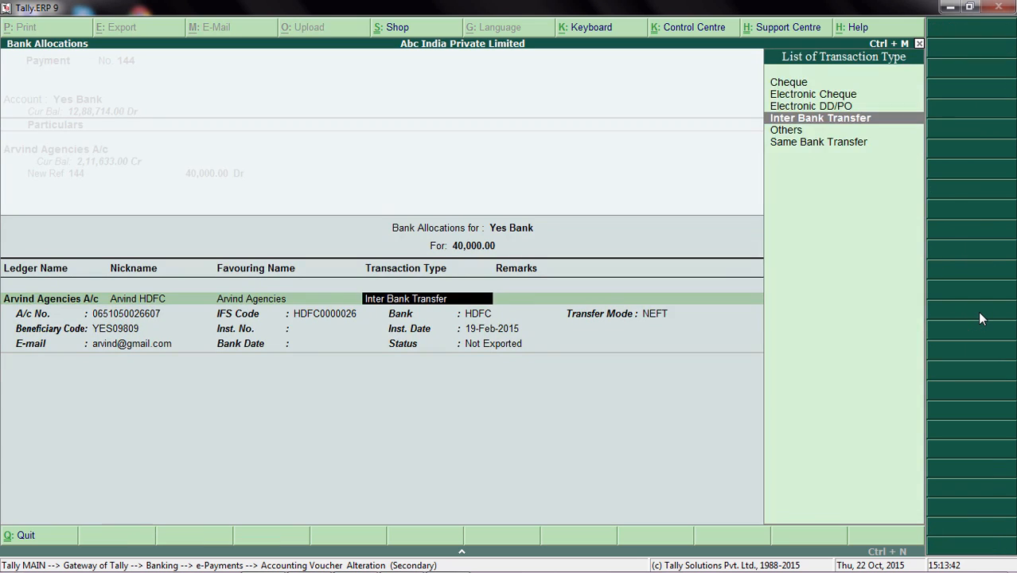
key("Return")
key("Return")
key("Return")
key("Return")
key("Return")
key("Return")
key("Return")
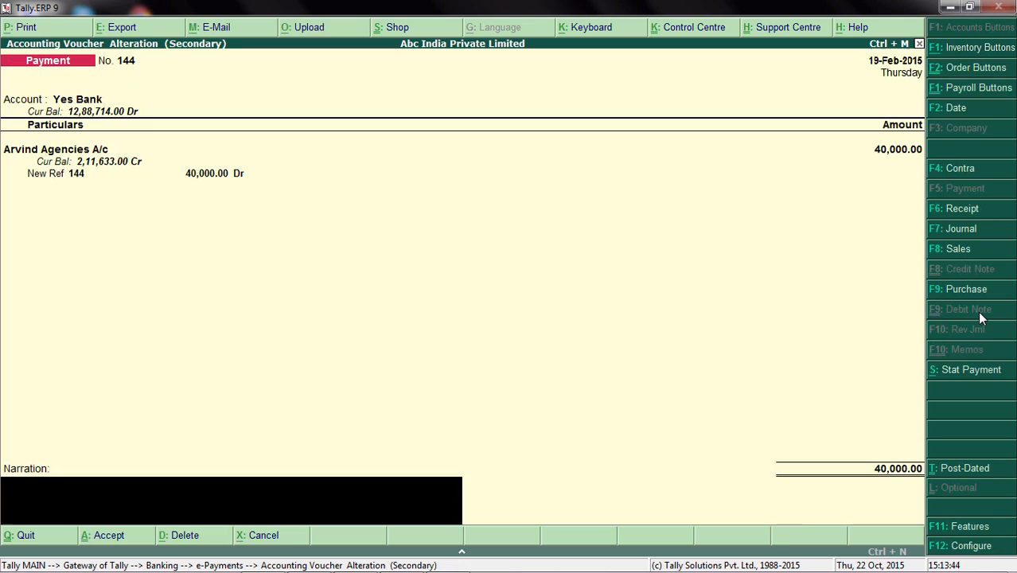
key("Return")
key("Return")
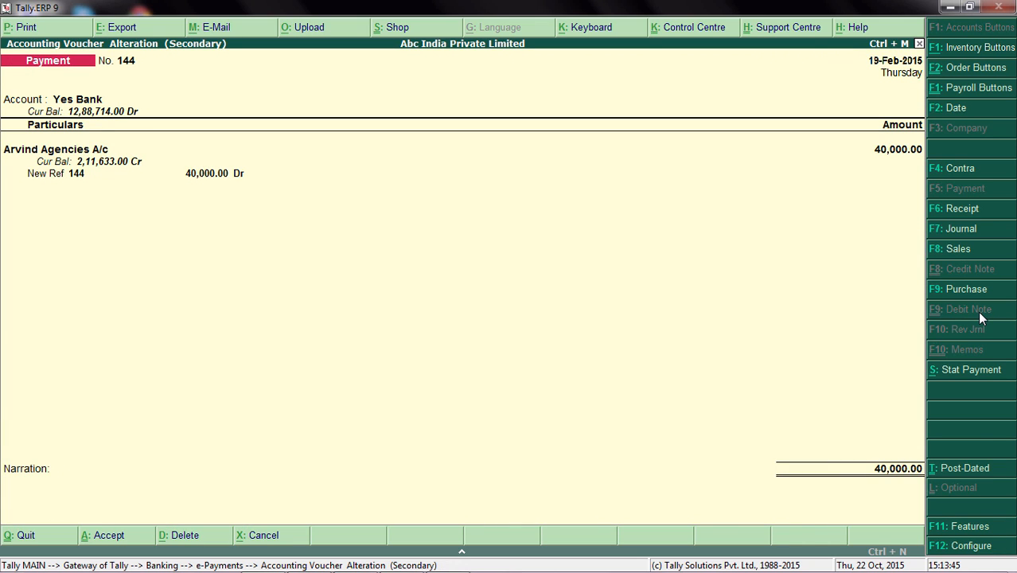
Select the Arvind Agencies A/c payment and export its instructions to D:\Yes_Bank\Payment_instructions with bill details included.
key("space")
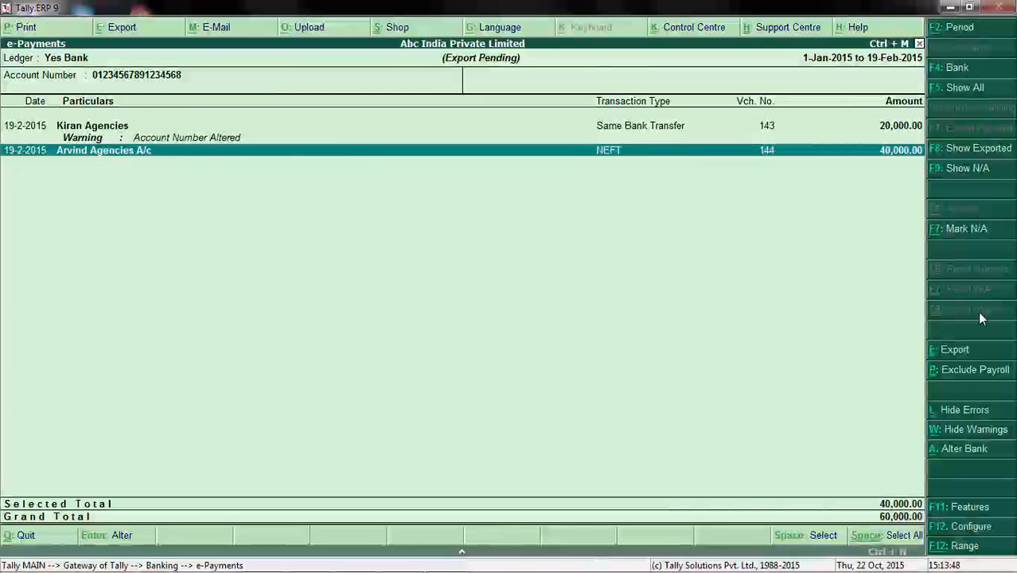
left_click(956, 353)
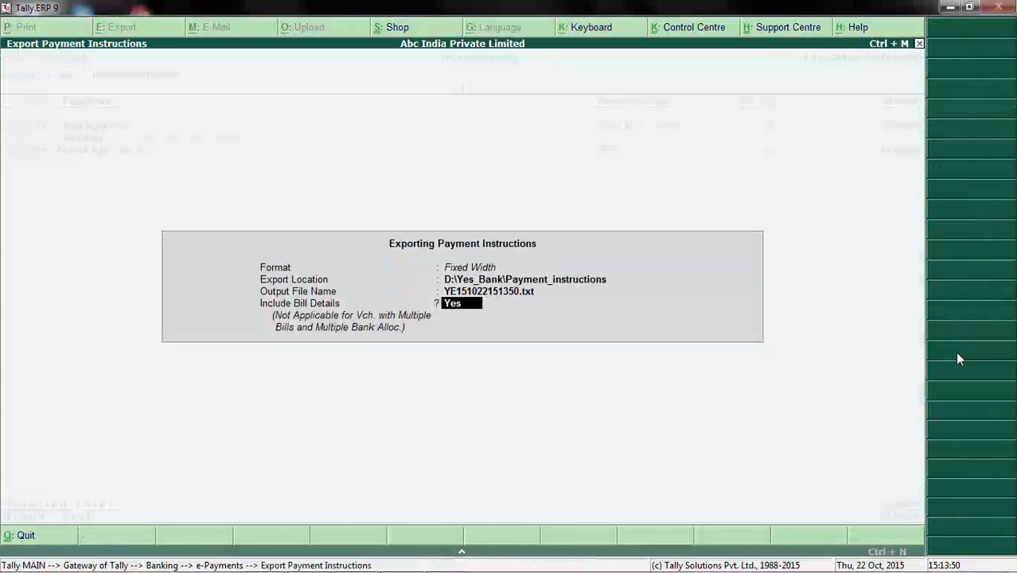
key("Return")
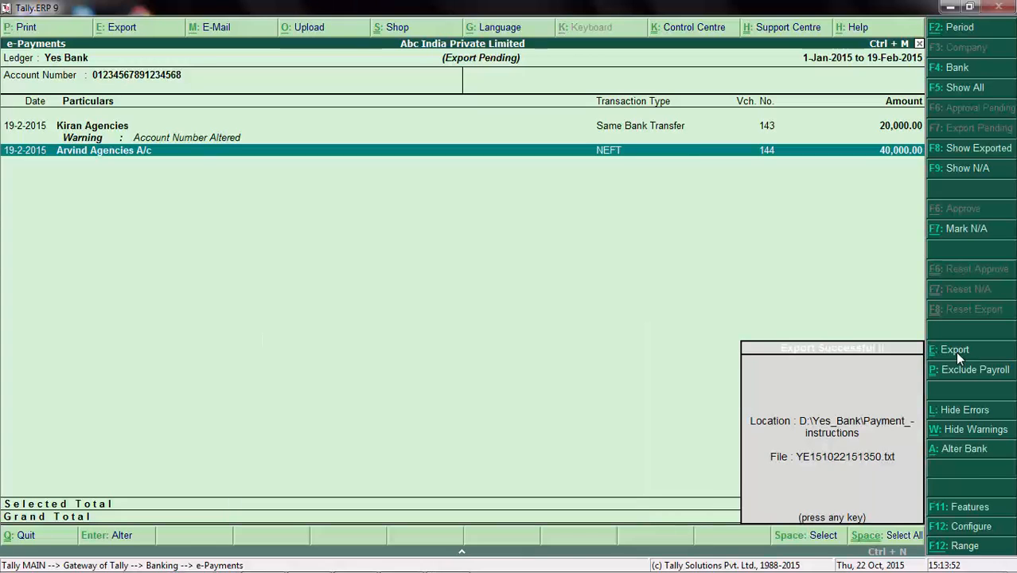
key("Return")
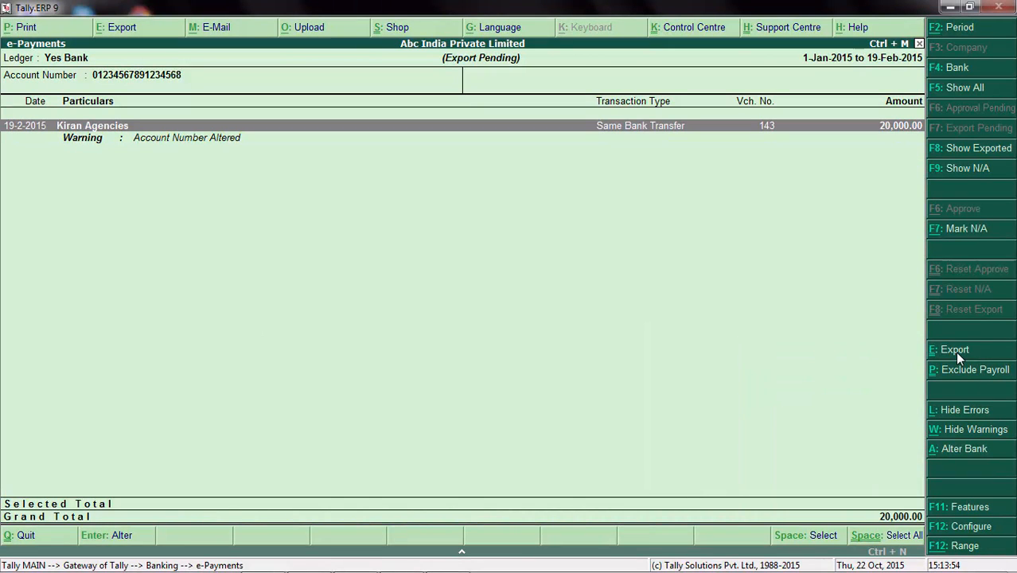
Return to the Gateway of Tally and open the banking features for alteration from the company's accounting features.
key("Escape")
key("Escape")
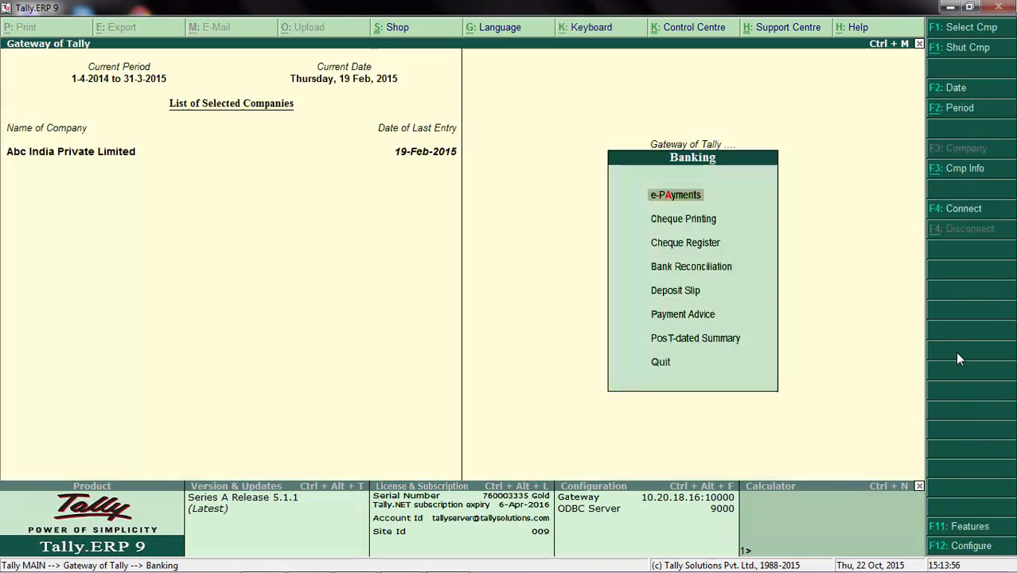
key("Escape")
key("Escape")
key("Escape")
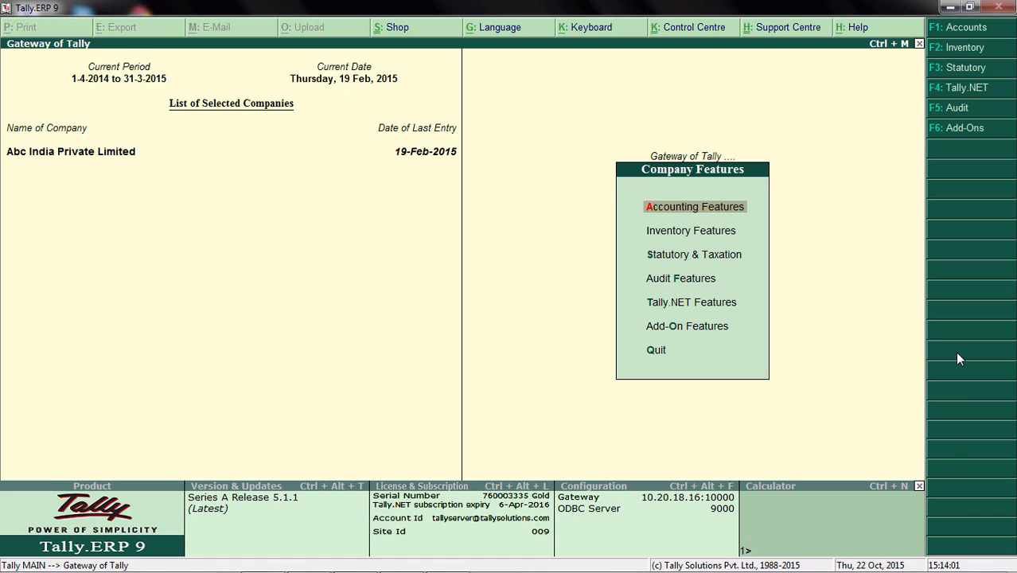
key("Return")
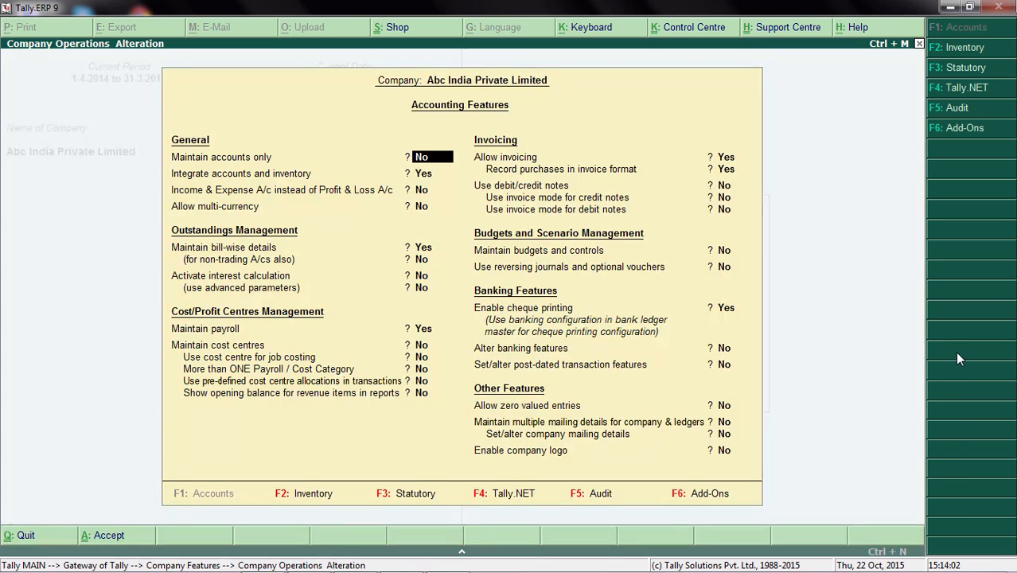
left_click(722, 348)
key("y")
key("Return")
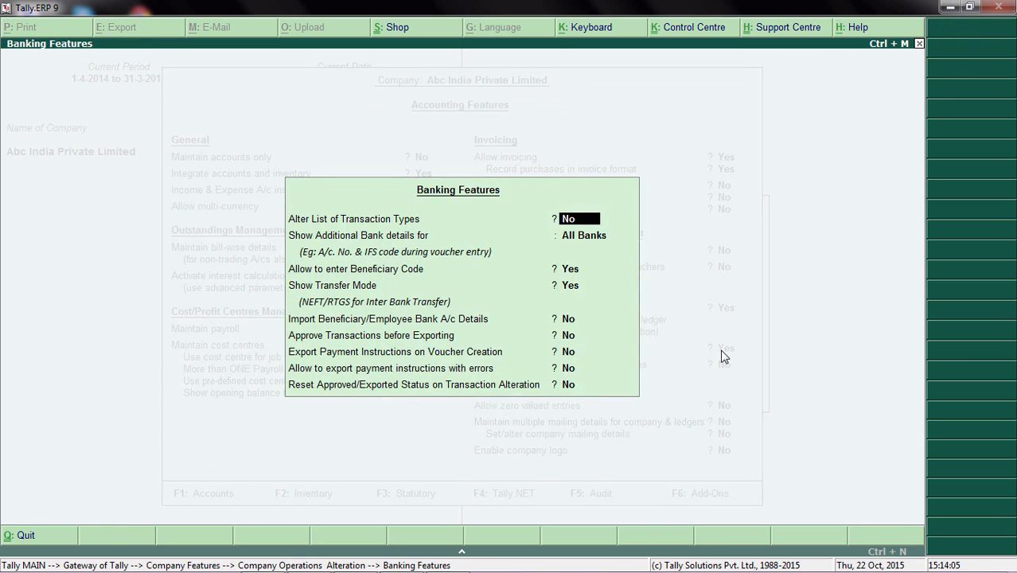
Set Approve Transactions before Exporting to Yes, save the banking and accounting features, and return to the main menu.
left_click(575, 338)
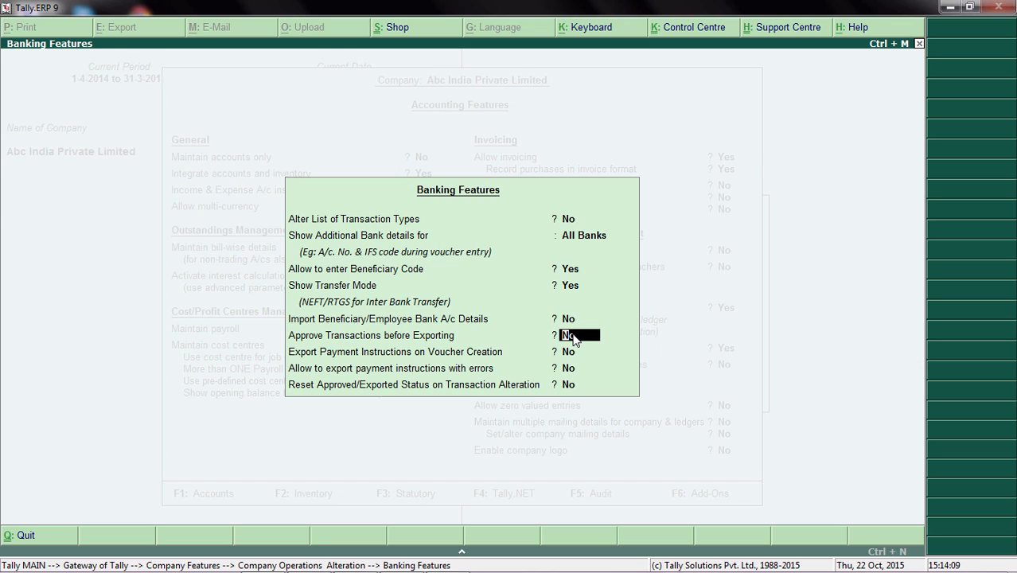
key("y")
key("Return")
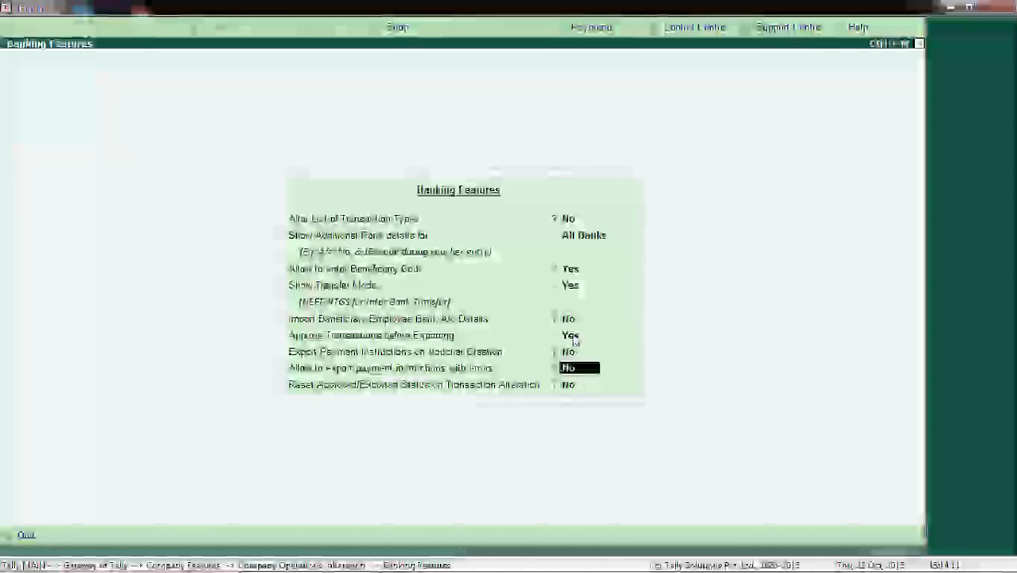
key("ctrl+a")
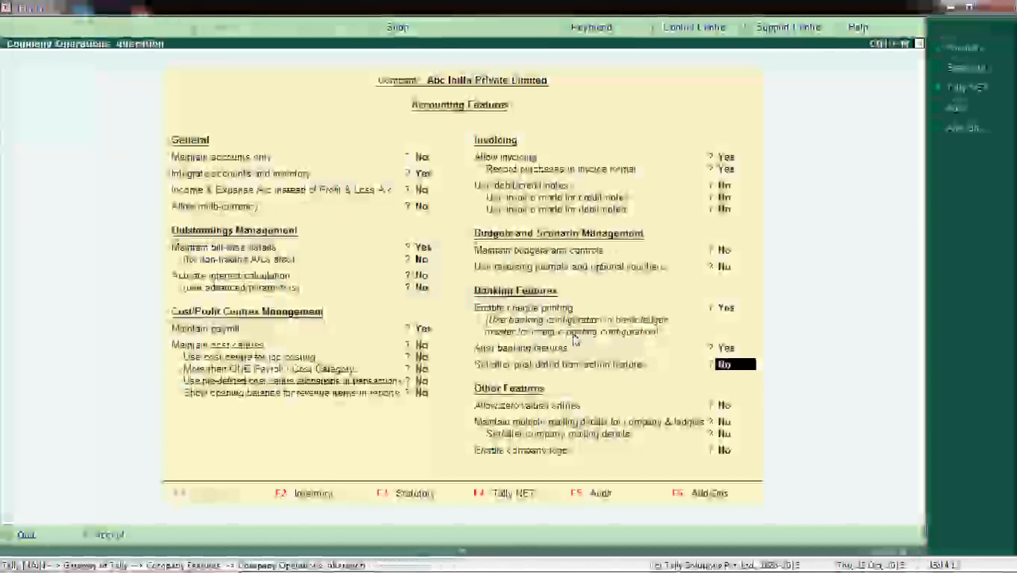
key("ctrl+a")
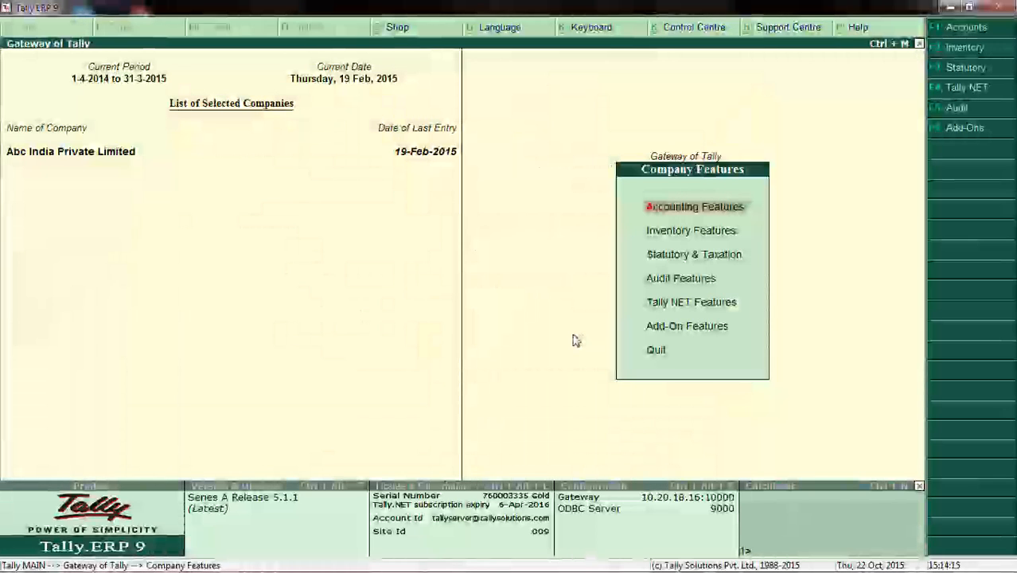
key("Escape")
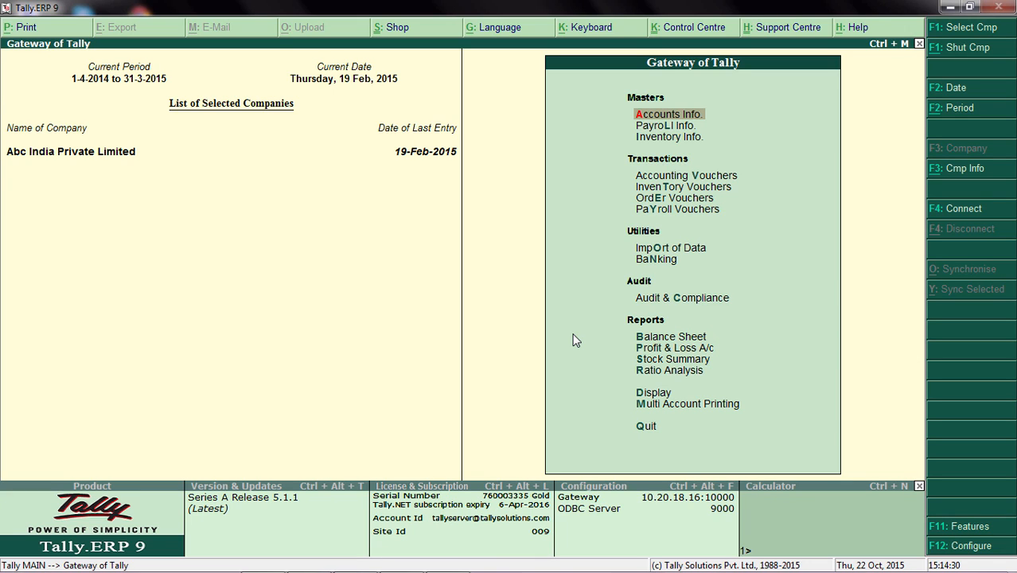
Open the list of users and passwords for Abc India Private Limited in the company's security control.
key("alt+F3")
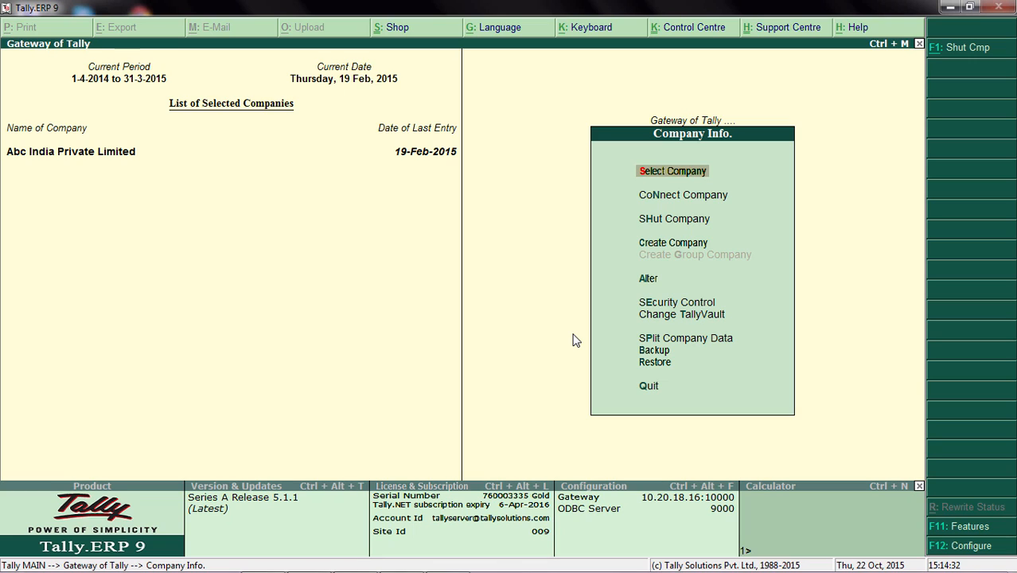
key("Down")
key("Down")
key("Down")
key("Down")
key("Down")
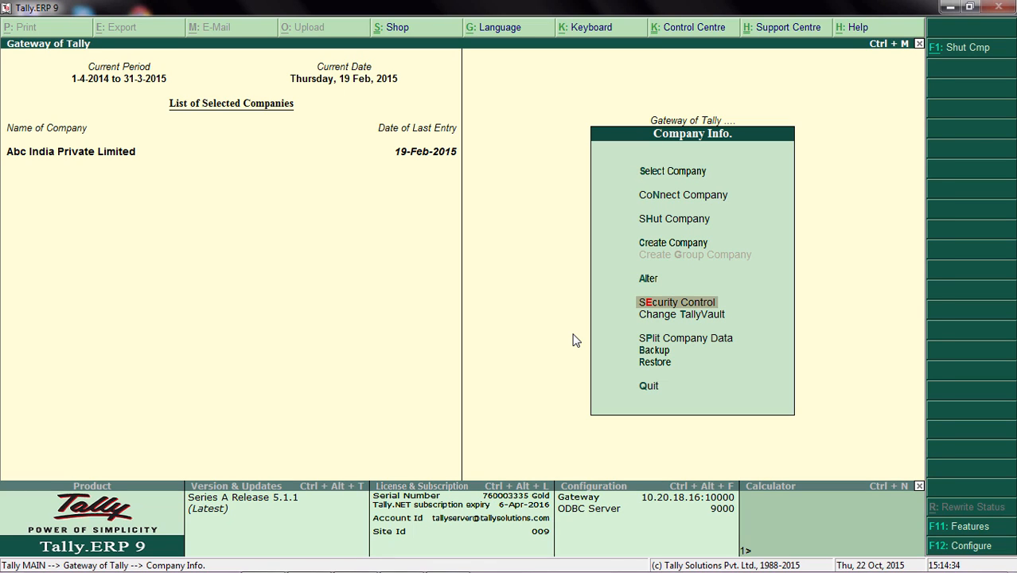
key("Return")
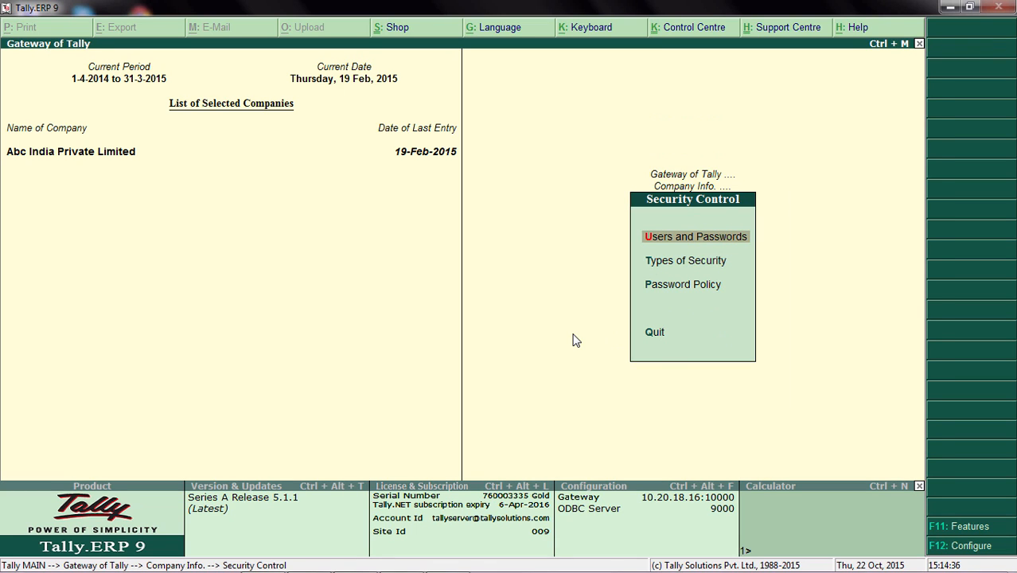
key("Return")
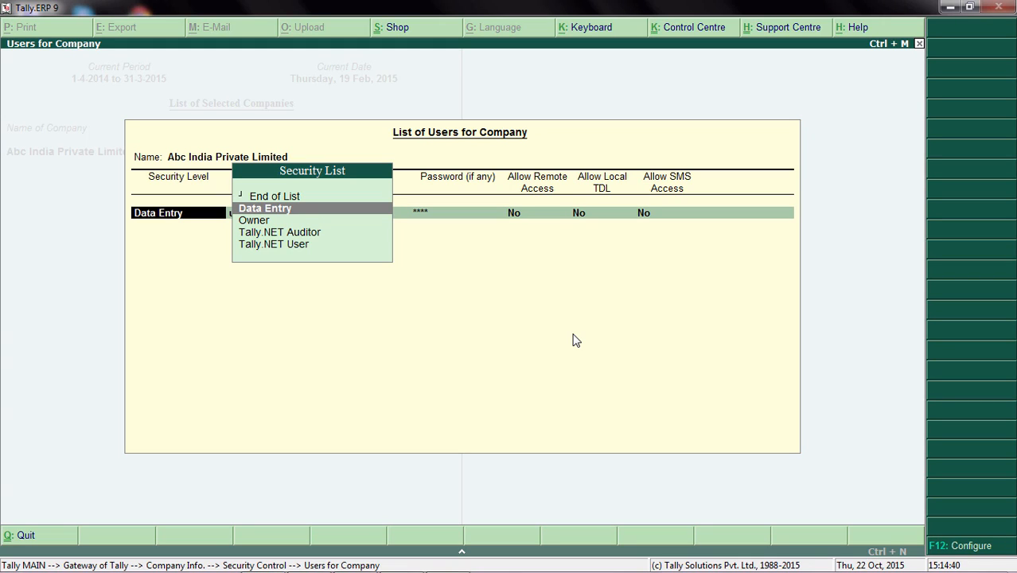
Go through the Data Entry user's access settings in the company's user list and return to the security control options.
key("Return")
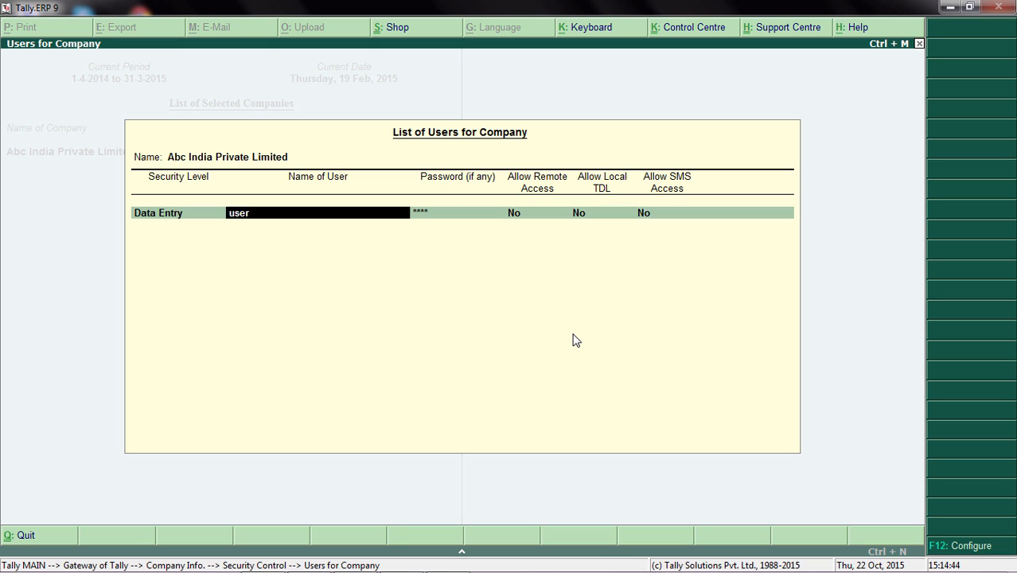
key("Return")
key("Return")
key("Return")
key("Return")
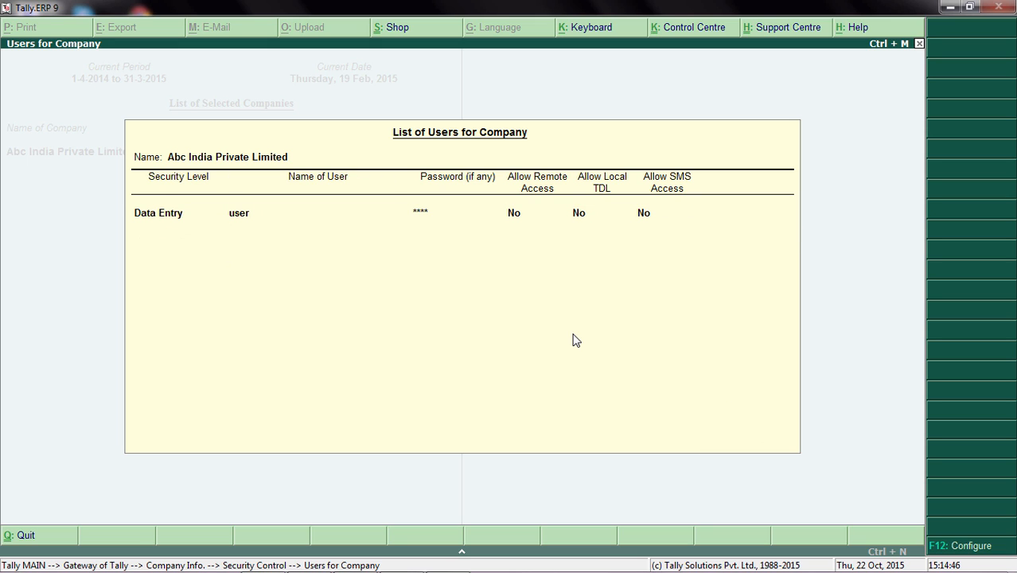
key("Down")
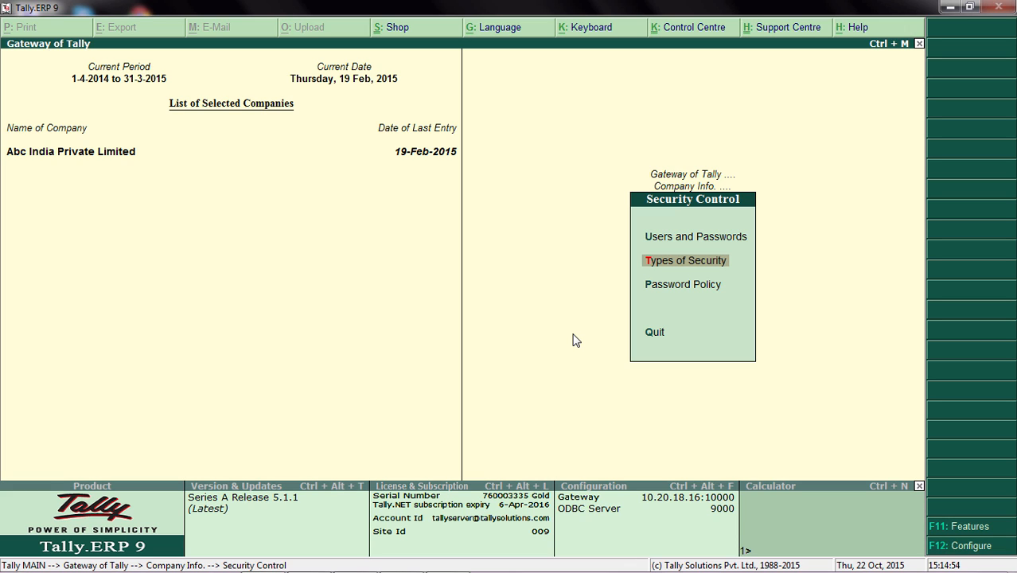
Open the Data Entry security level and examine its disallowed E-Payments facilities for Approve, Export and Reset Approve.
key("Return")
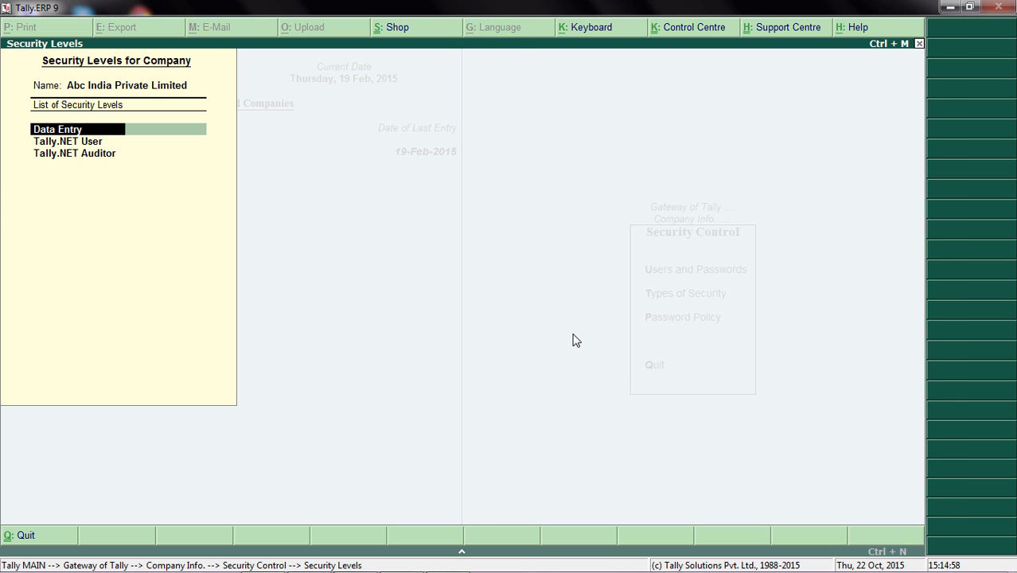
key("Return")
key("Return")
key("Return")
key("Return")
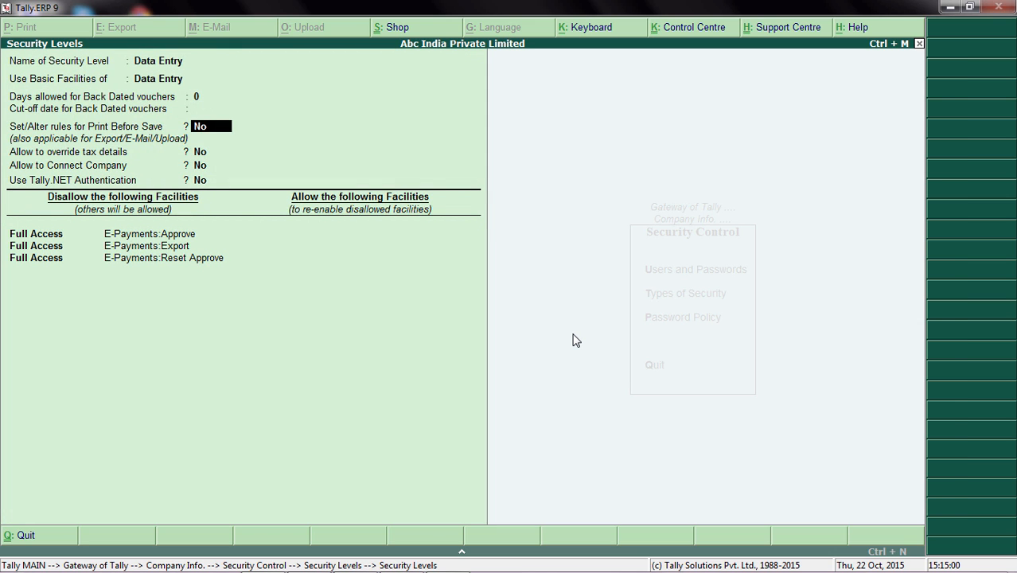
key("Return")
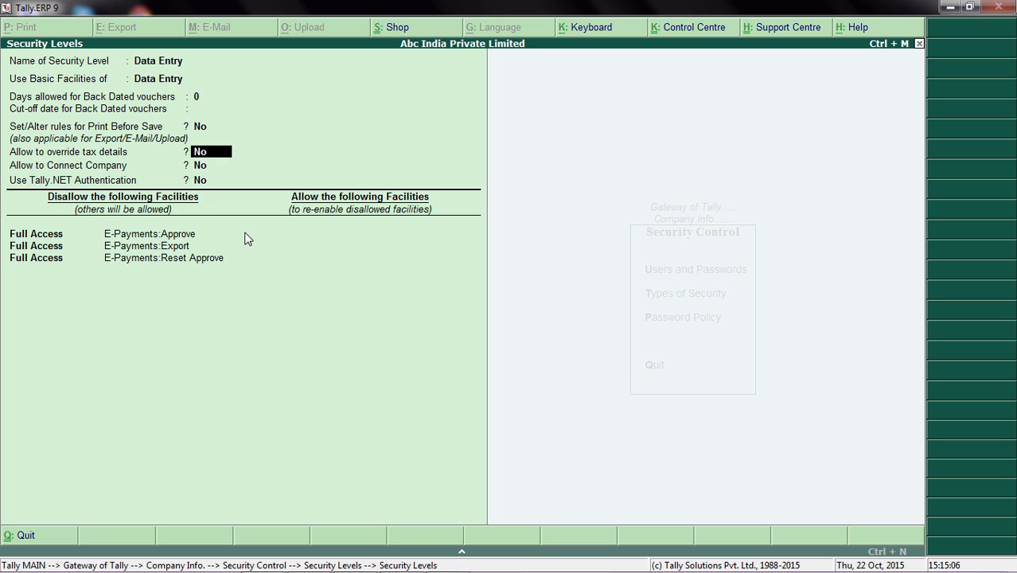
left_click(24, 238)
key("Return")
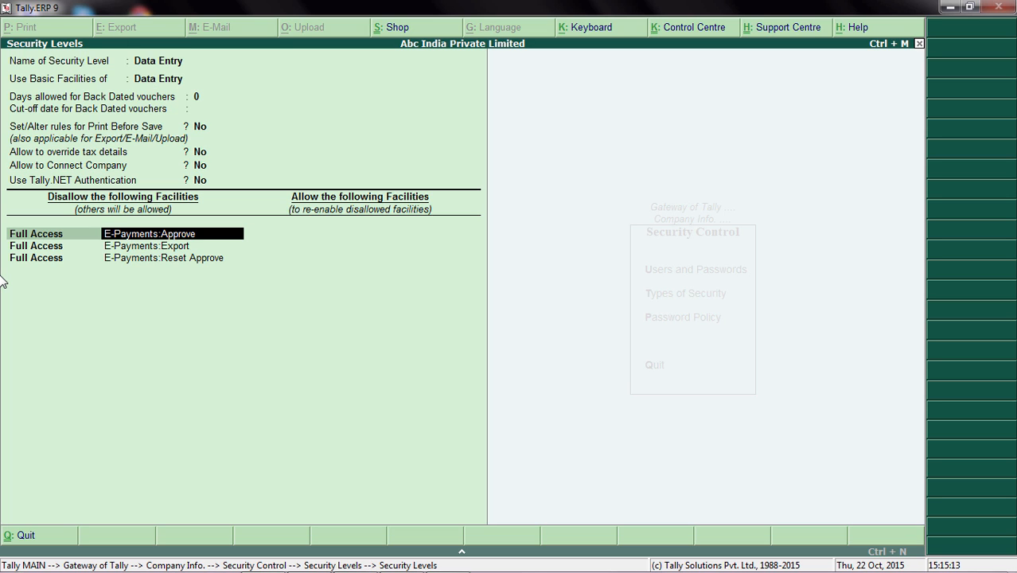
key("Return")
key("Return")
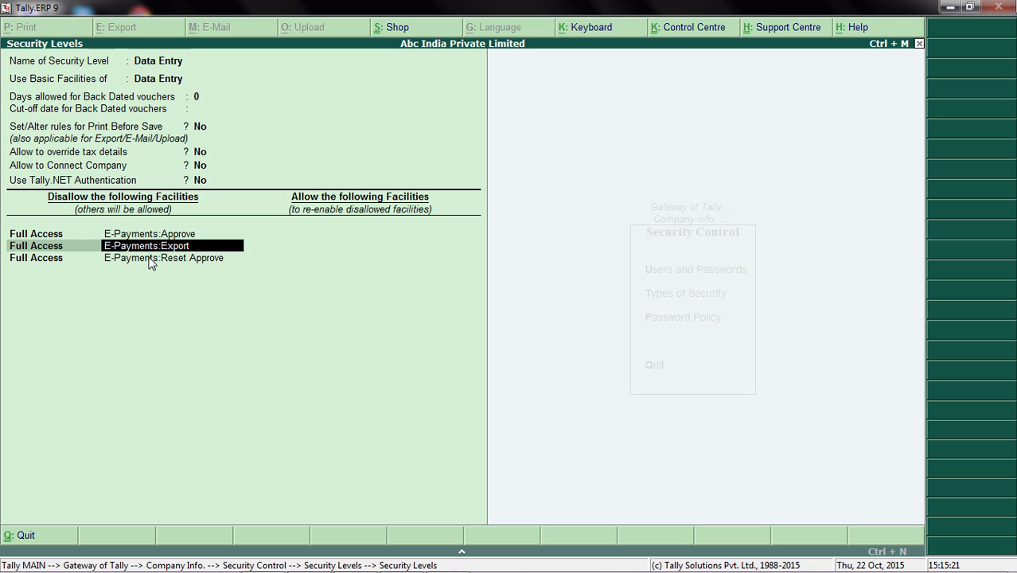
key("Down")
key("Return")
key("Down")
key("Down")
key("Down")
key("Down")
key("Down")
key("Down")
key("Down")
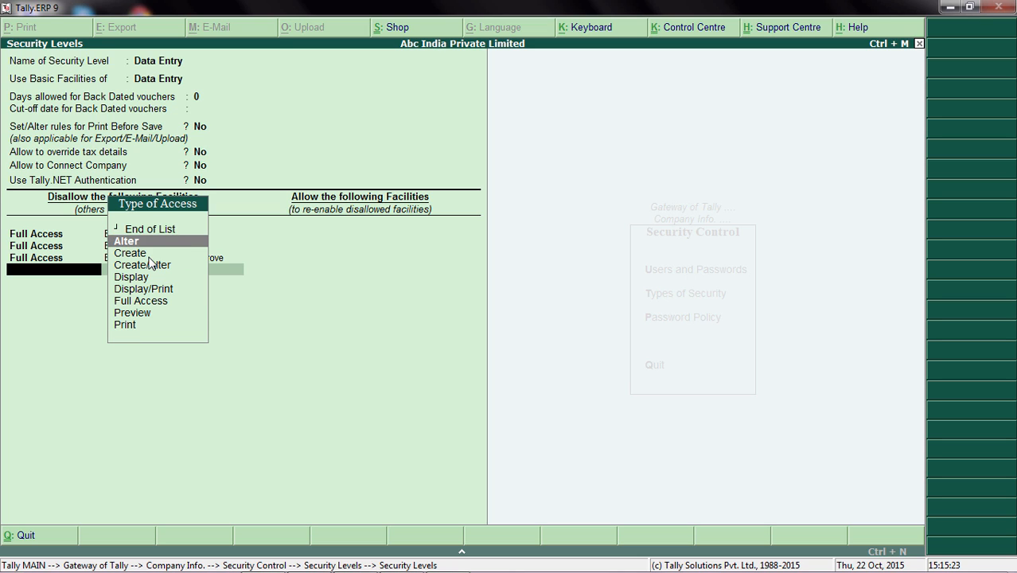
key("Up")
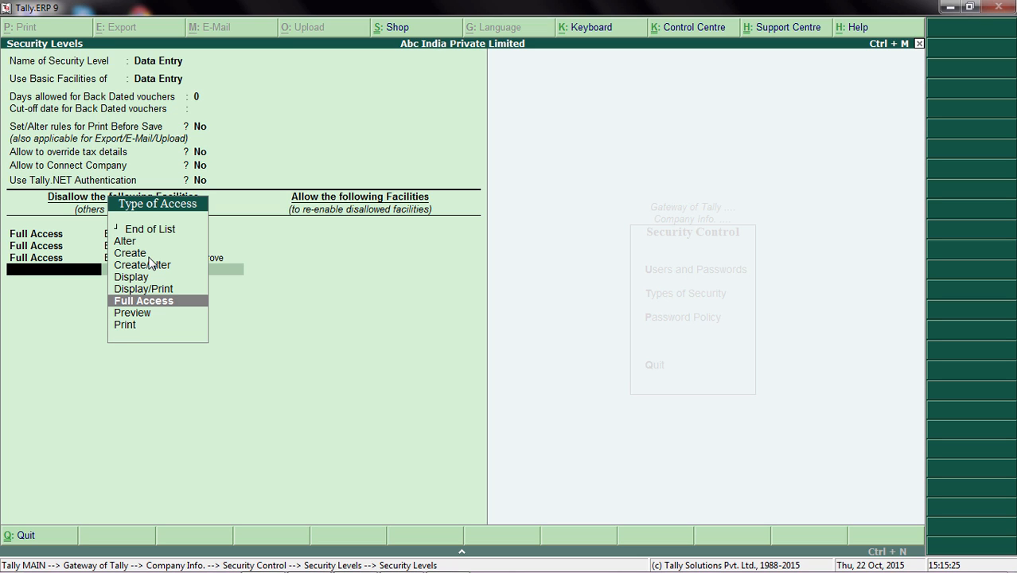
key("Return")
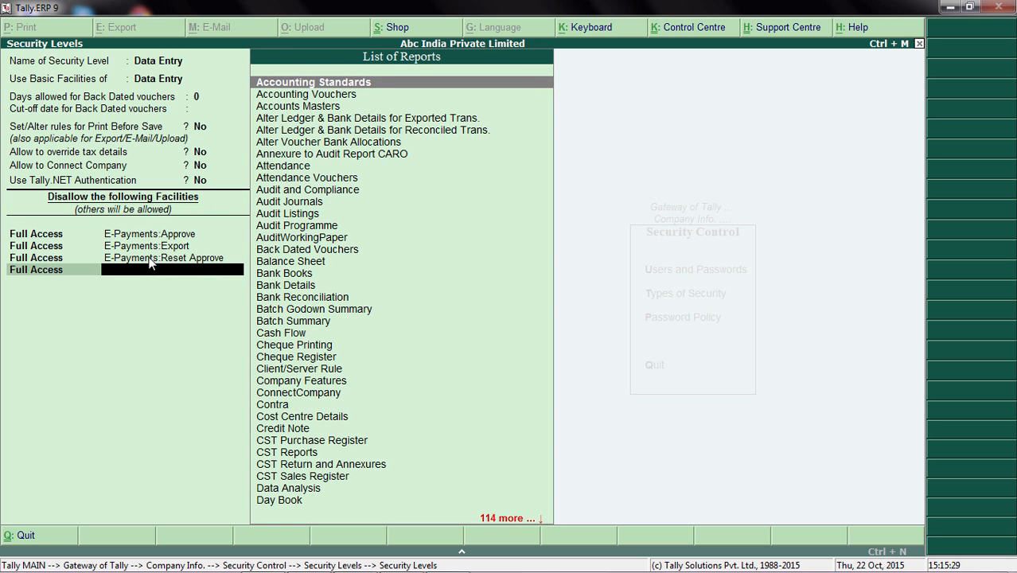
key("BackSpace")
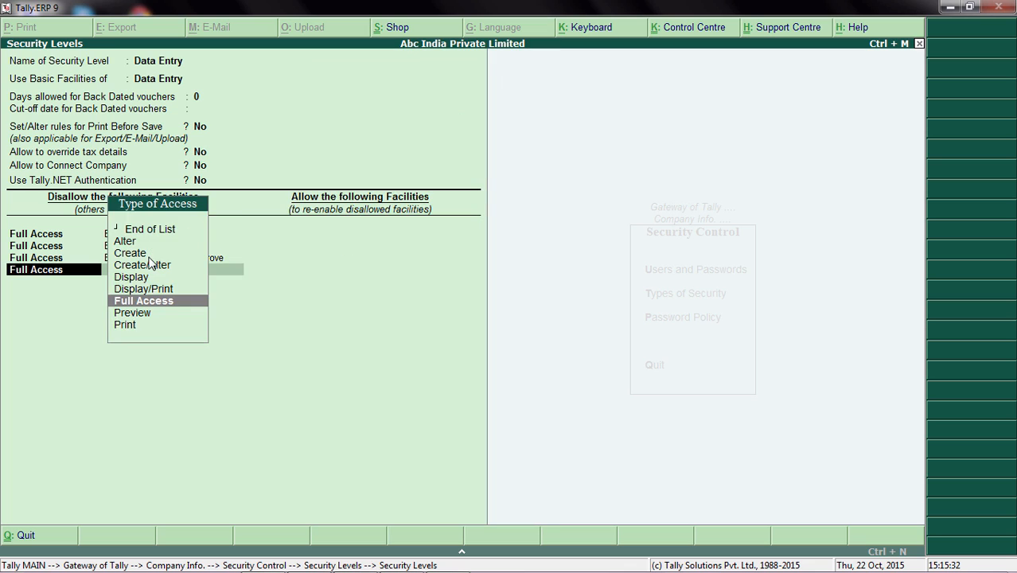
key("space")
End the facility lists, save the Data Entry security level, and return to the Gateway of Tally.
key("Return")
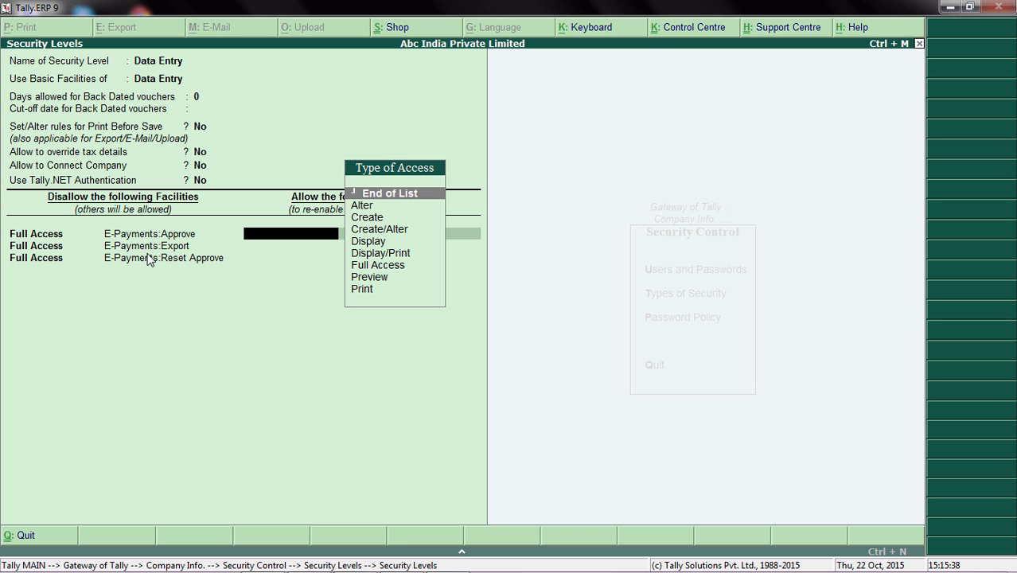
key("Return")
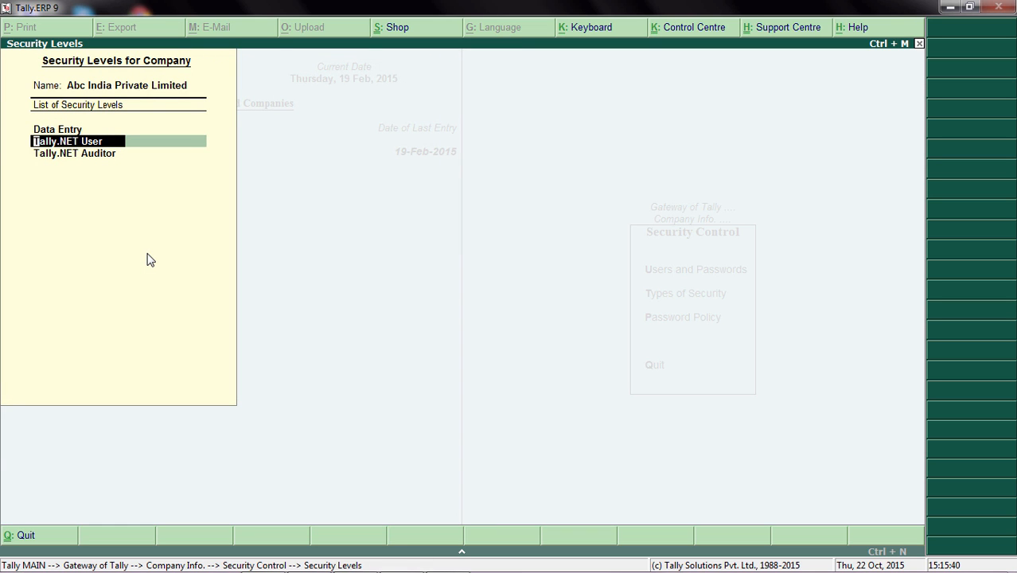
key("Escape")
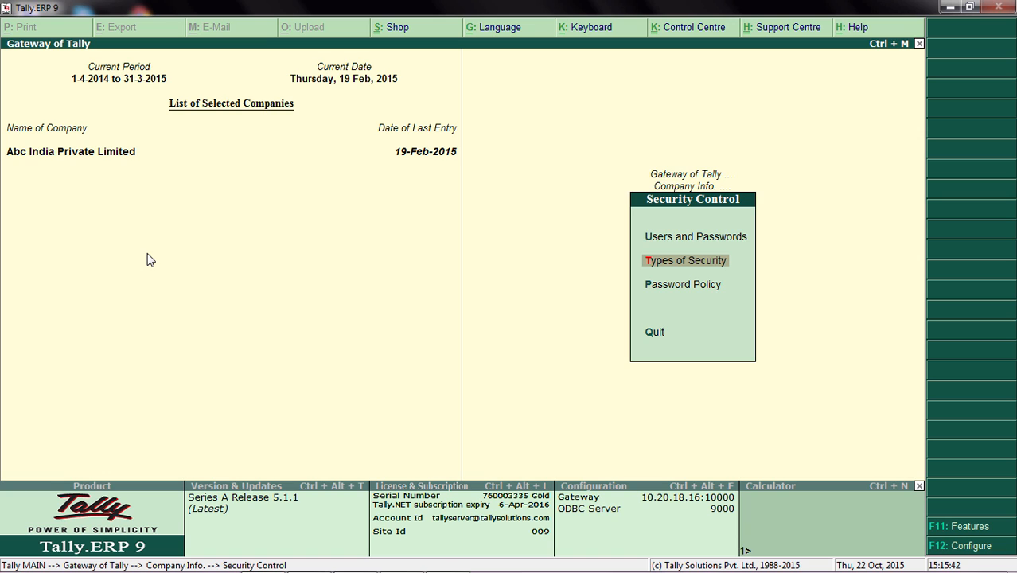
key("Escape")
key("Escape")
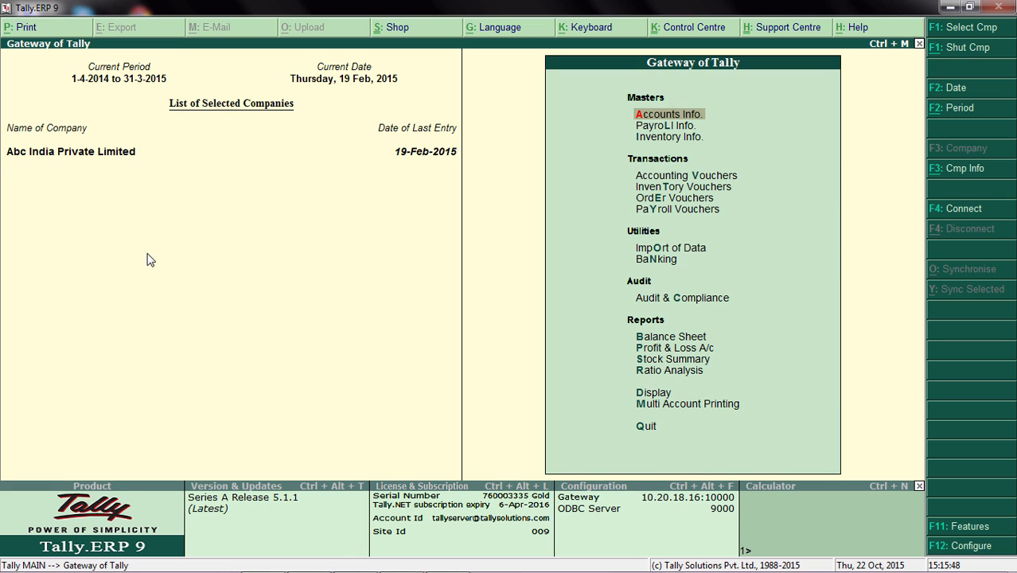
Shut Abc India Private Limited, select it again, and log in as user with the account password.
key("alt+F1")
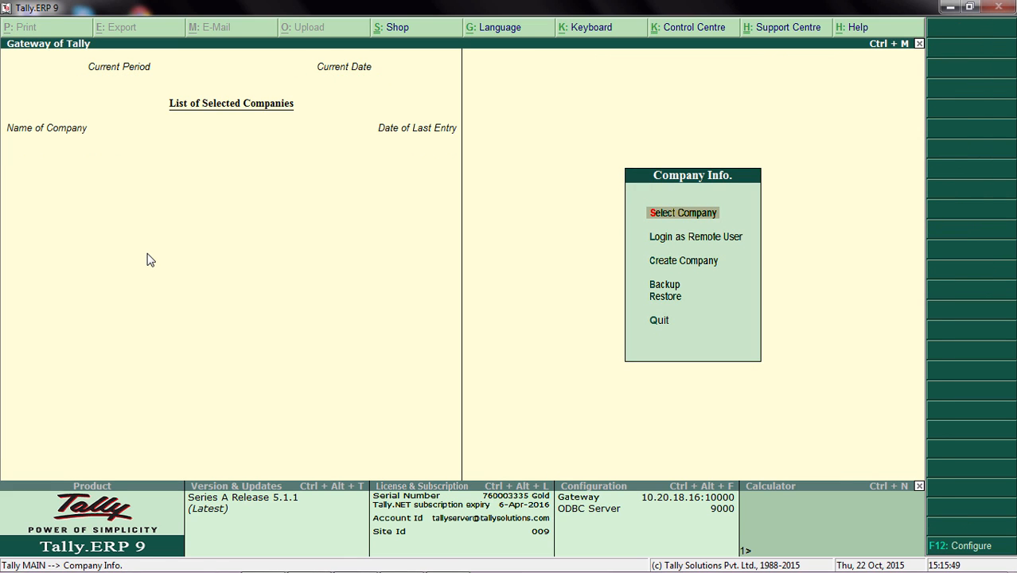
key("Return")
key("Return")
type("u")
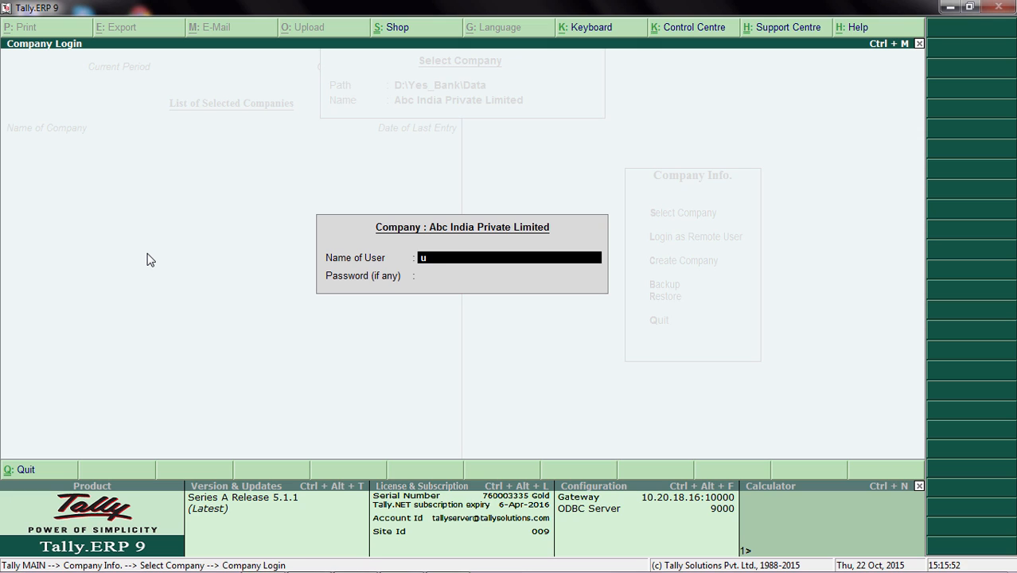
type("ser")
key("Return")
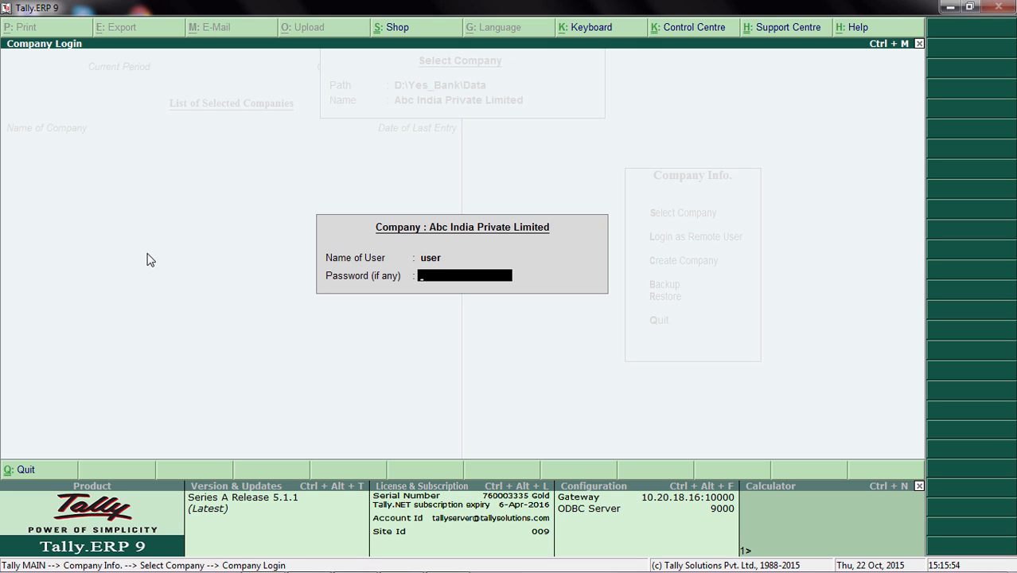
key("Return")
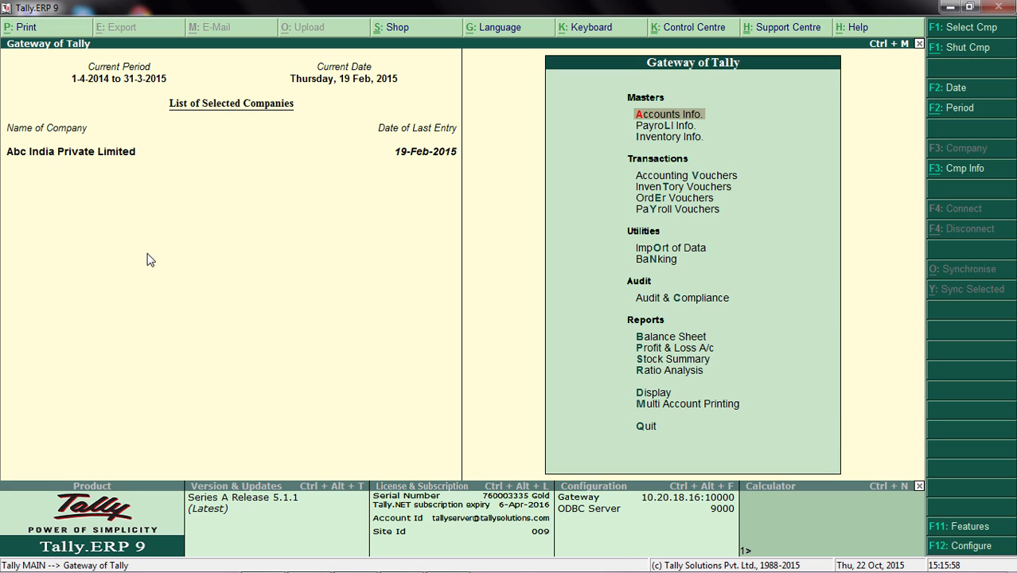
Start a new payment voucher with Yes Bank as the account.
key("Down")
key("Down")
key("Down")
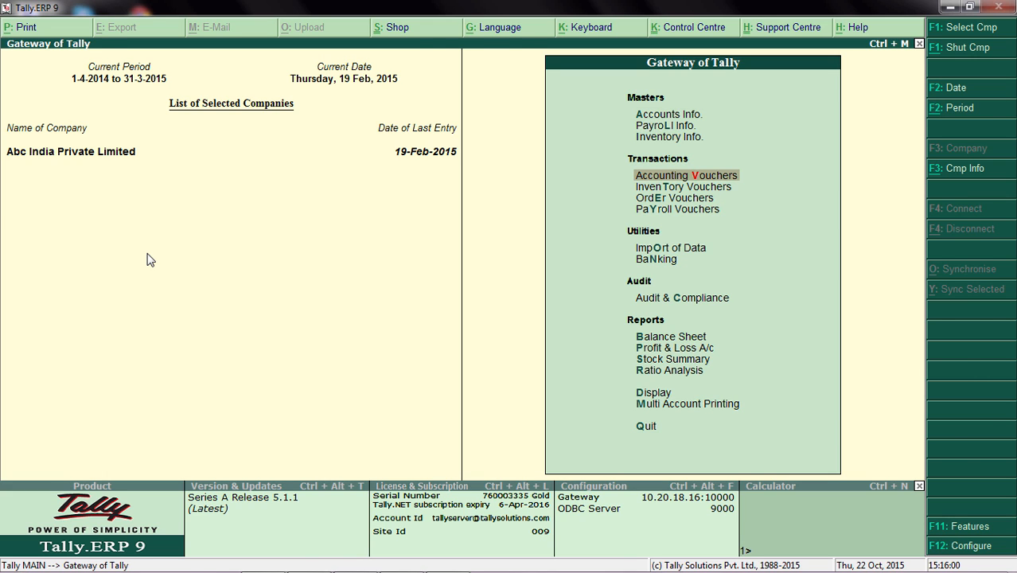
key("Return")
key("Down")
key("Down")
key("Down")
key("Down")
key("Down")
key("Down")
key("Down")
key("Down")
key("Down")
key("Down")
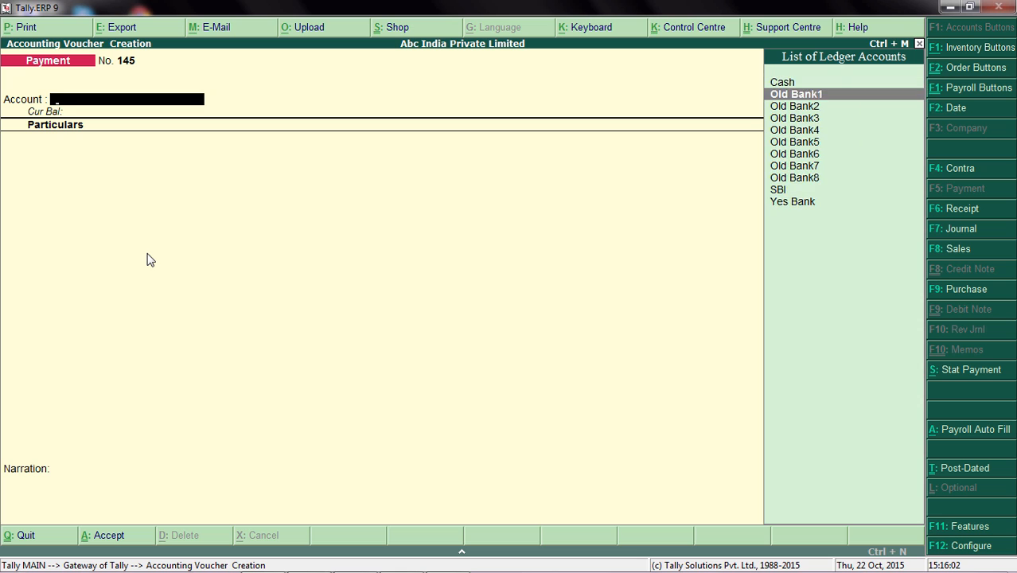
key("Return")
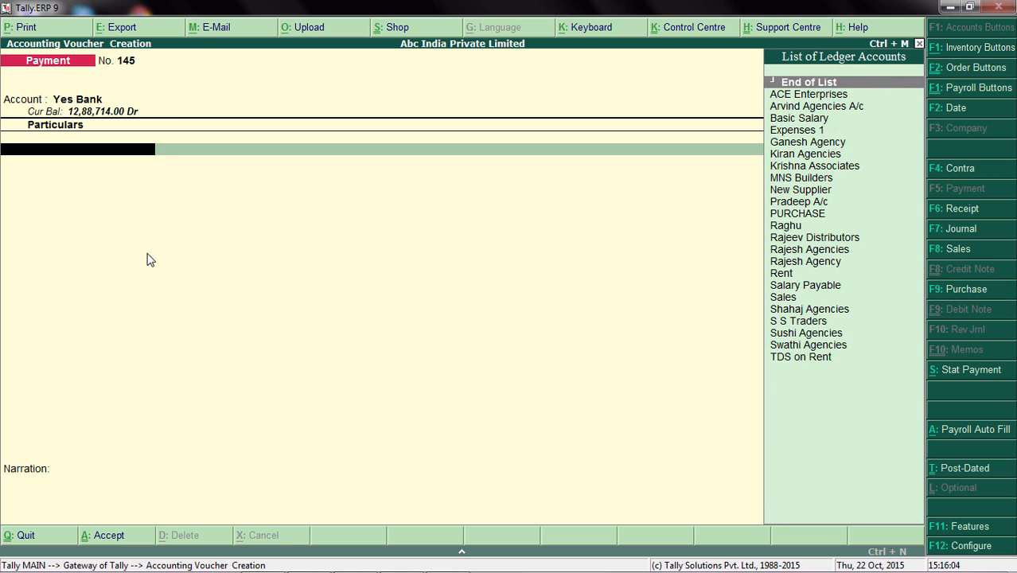
Select Arvind Agencies A/c as the party to pay and set the voucher date to 20-2-2015.
key("Down")
key("Down")
key("Return")
type("5000")
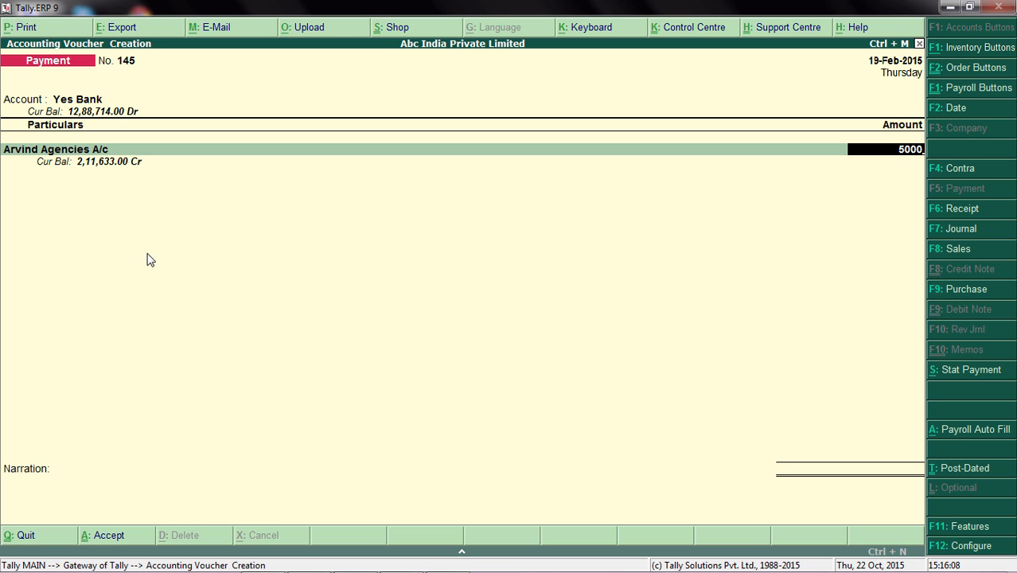
key("F2")
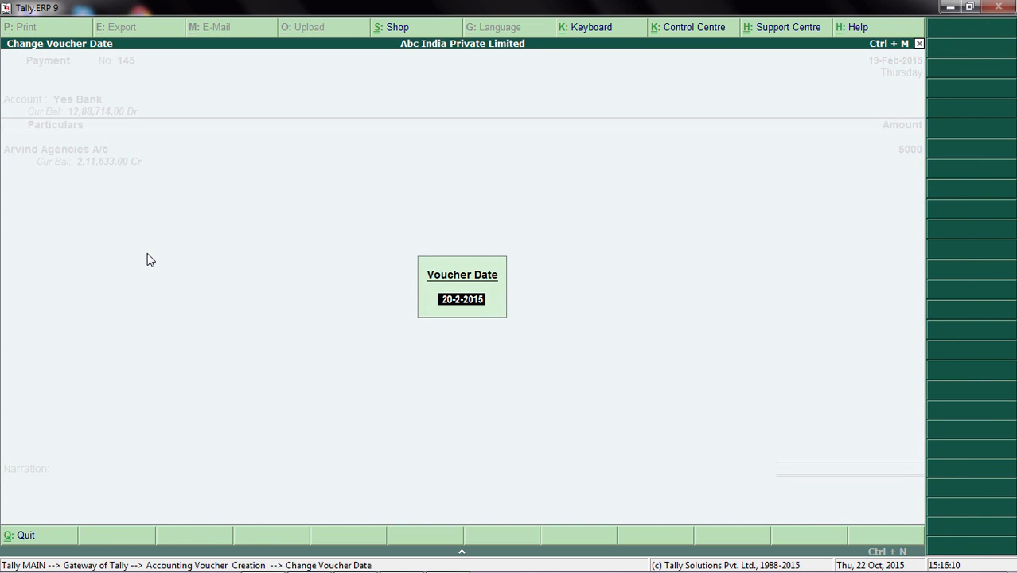
key("Return")
key("Return")
key("Return")
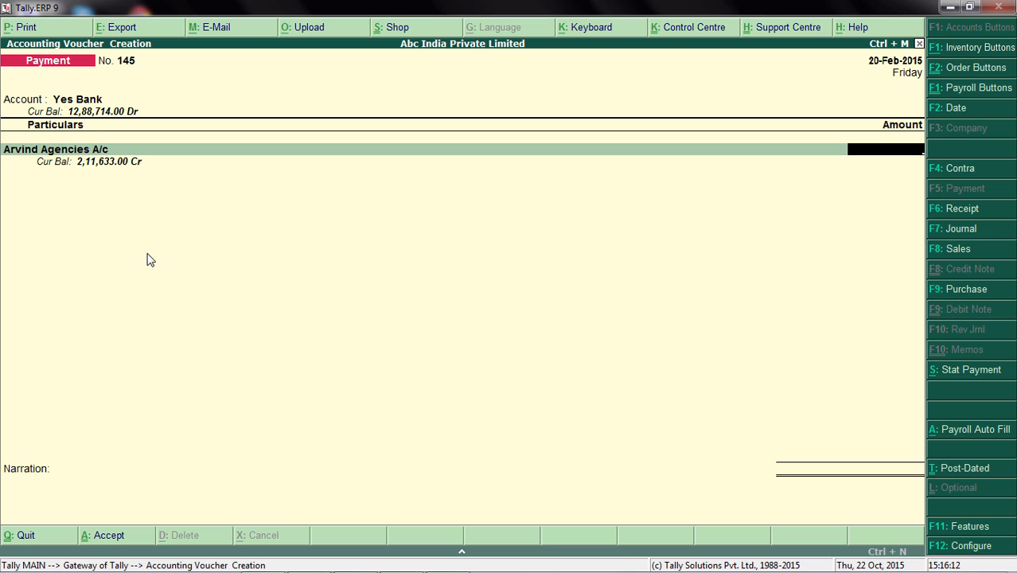
Enter 50,000 as the amount for Arvind Agencies A/c and allocate it bill-wise as a New Ref.
type("50000")
key("Return")
key("Down")
key("Return")
key("Return")
Complete the Yes Bank allocation as an Inter Bank Transfer by NEFT to Arvind HDFC, and save the payment voucher.
key("Return")
key("Return")
key("Return")
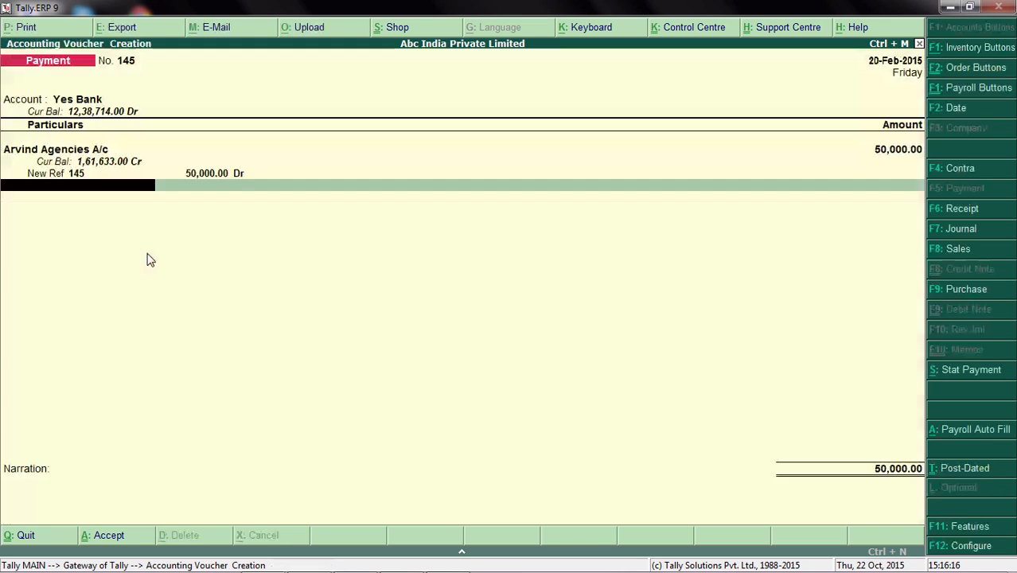
key("Return")
key("Return")
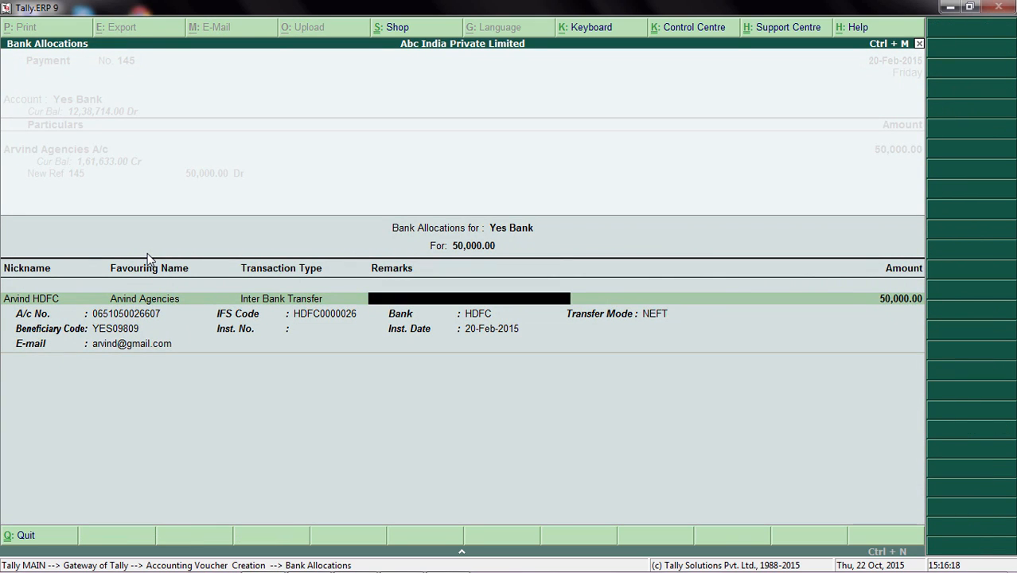
key("Return")
key("Return")
key("Return")
key("Return")
key("Return")
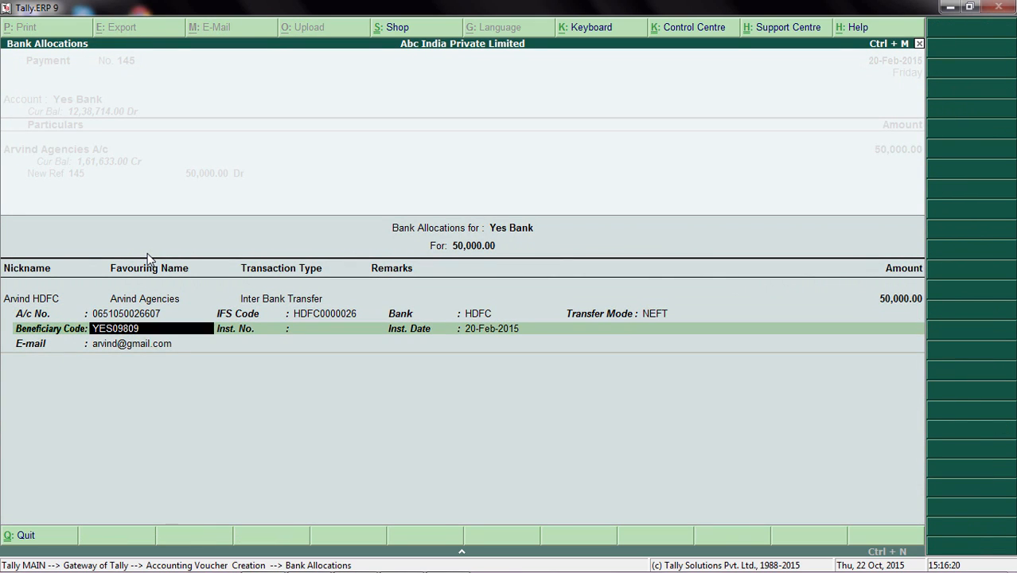
key("Return")
key("Return")
key("Return")
key("Return")
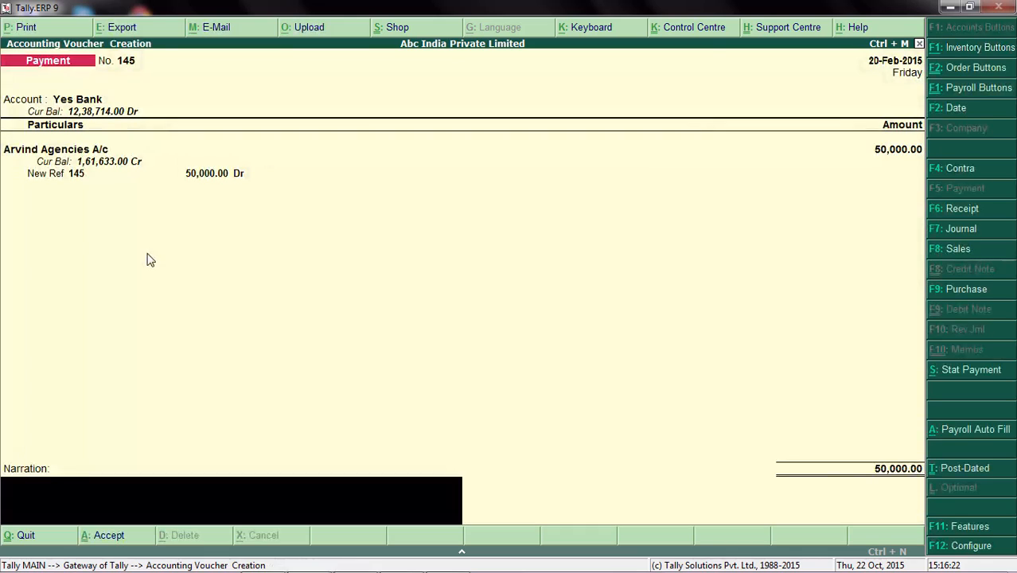
key("Return")
Leave voucher creation and open the banking e-Payments report for Yes Bank.
key("Return")
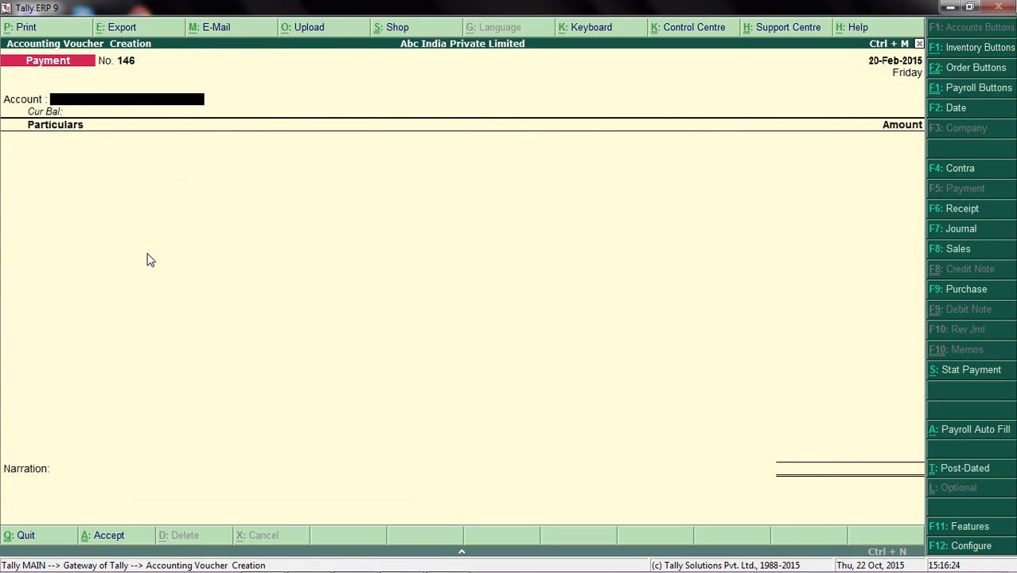
key("Escape")
key("Return")
key("Down")
key("Down")
key("Down")
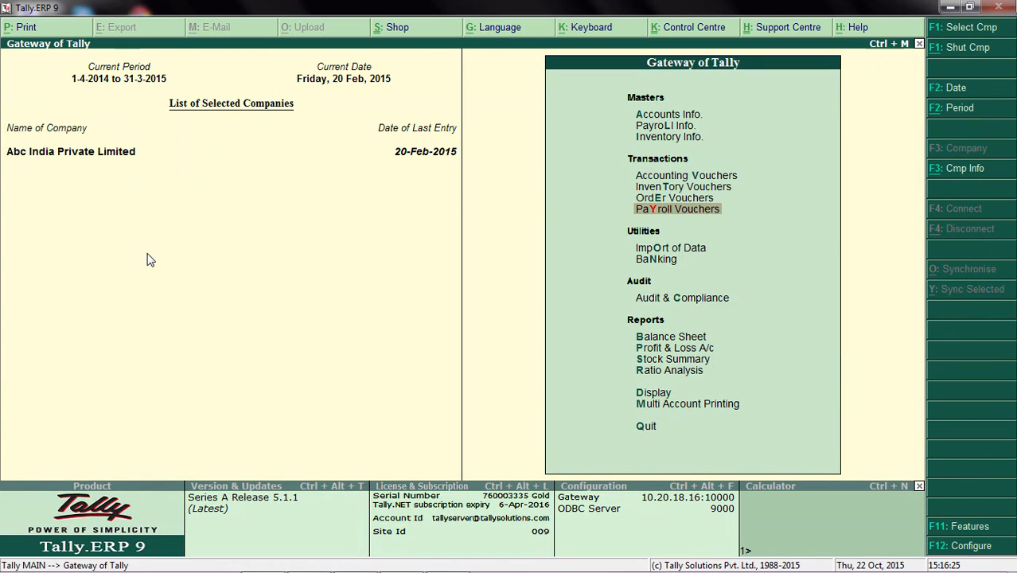
key("Down")
key("Down")
key("Return")
key("Return")
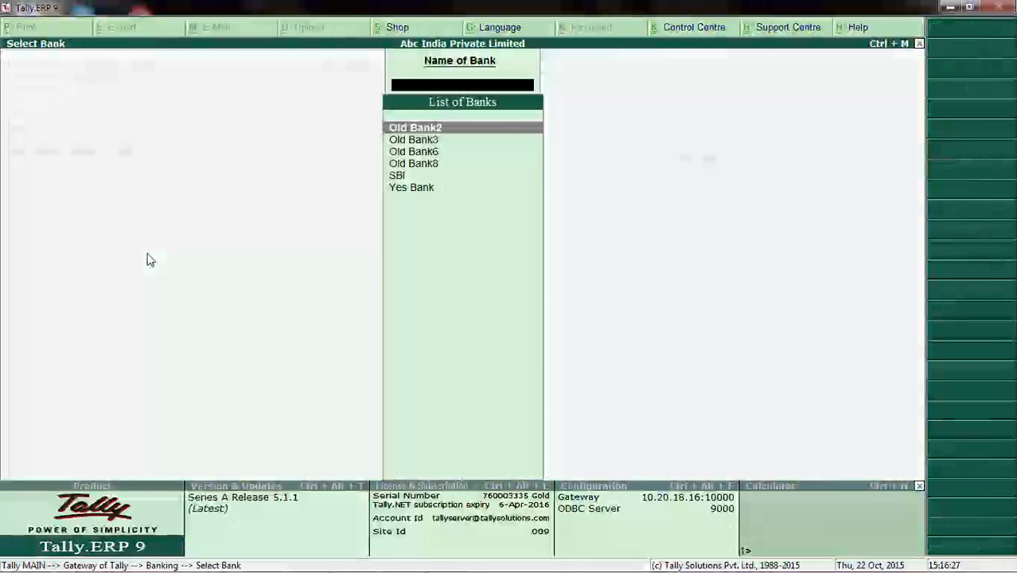
key("Down")
key("Down")
key("Down")
key("Down")
key("Down")
key("Return")
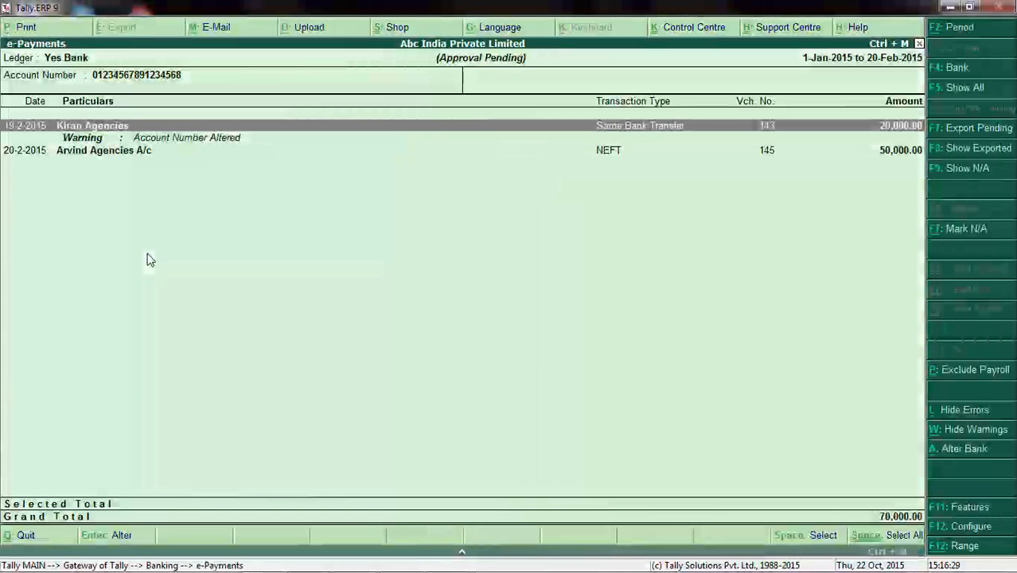
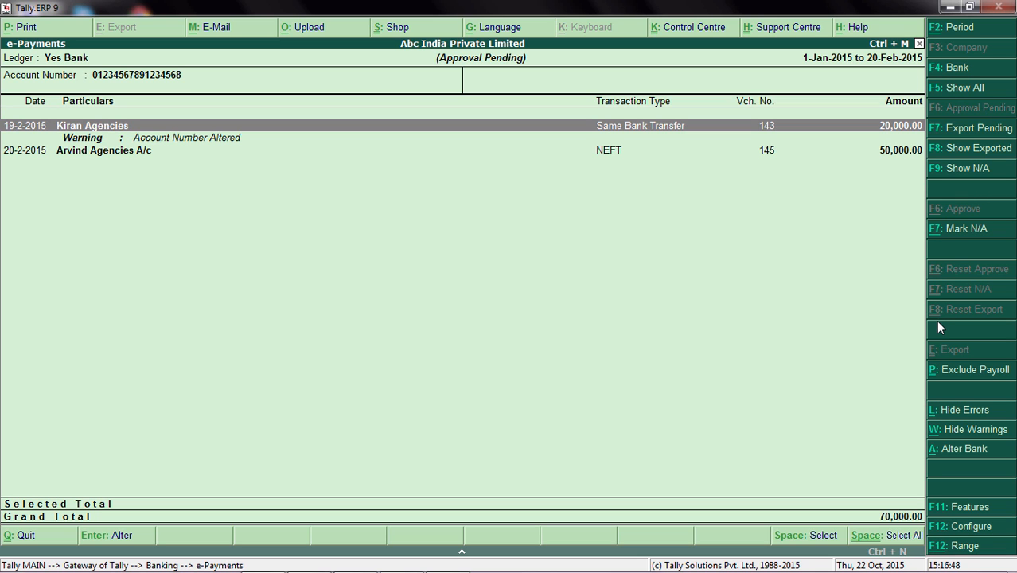
Leave the e-Payments report, shut the company, and log in to Abc India Private Limited again as the admin user.
key("Escape")
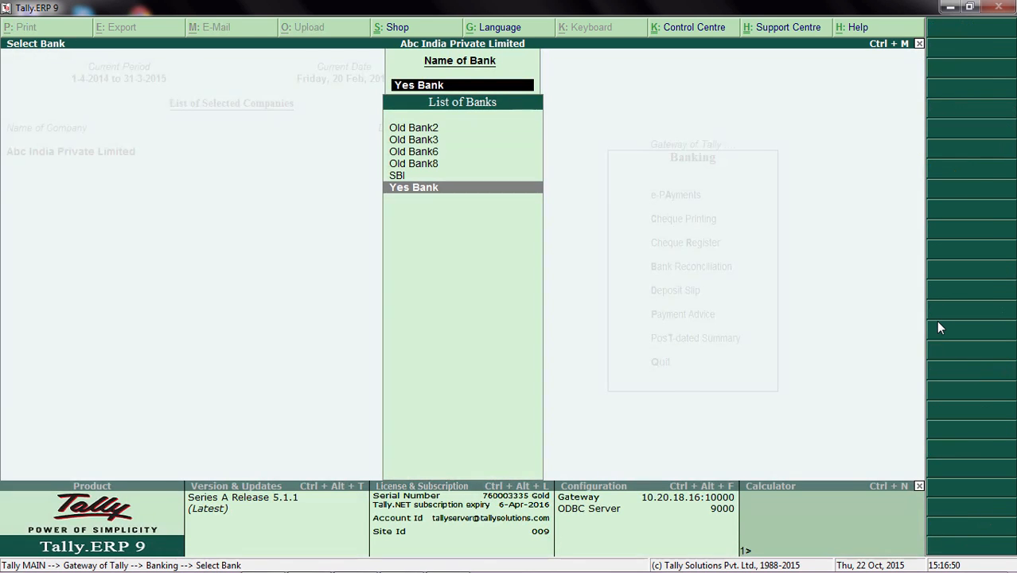
key("Escape")
key("Escape")
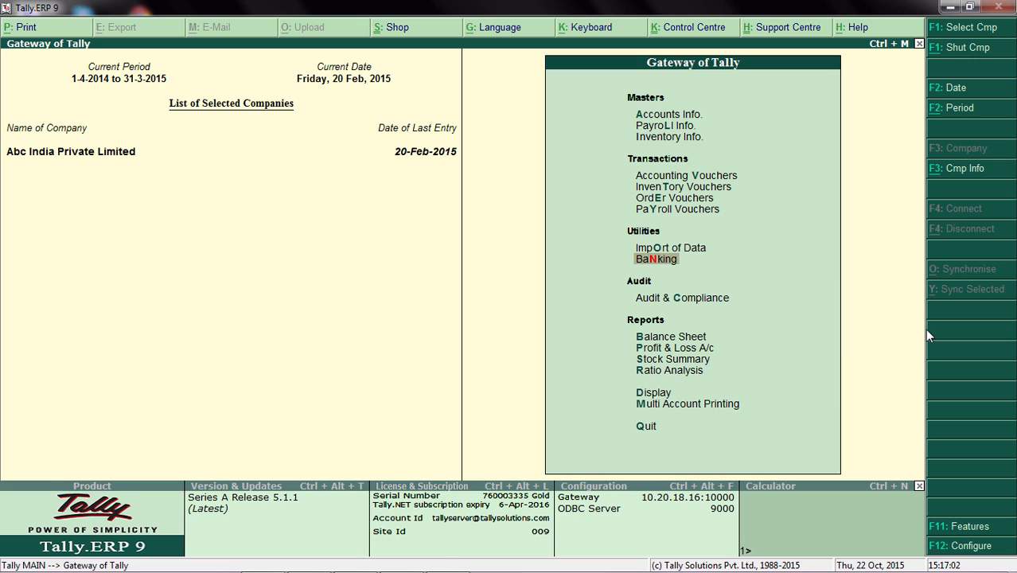
key("alt+F1")
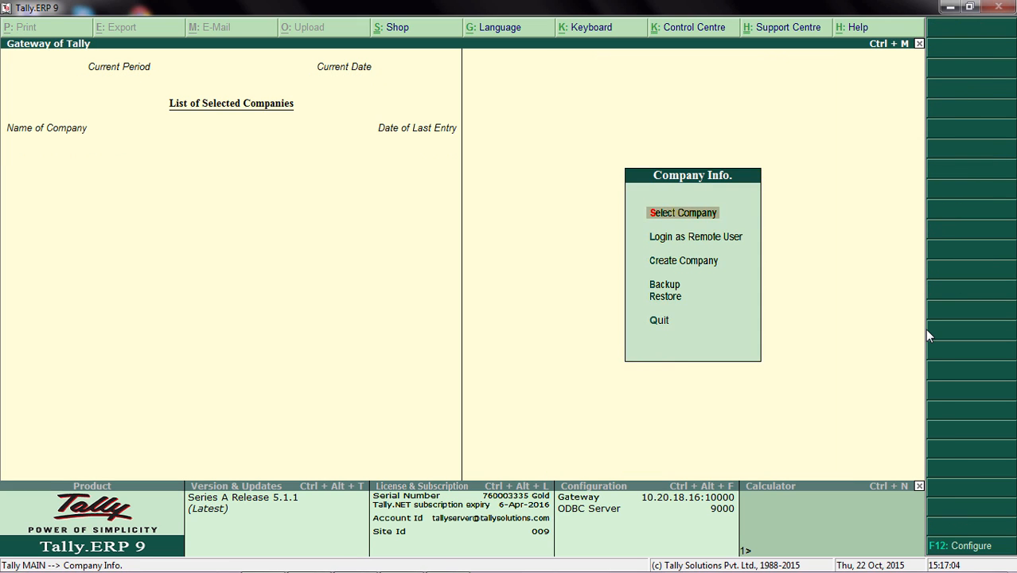
key("Return")
key("Return")
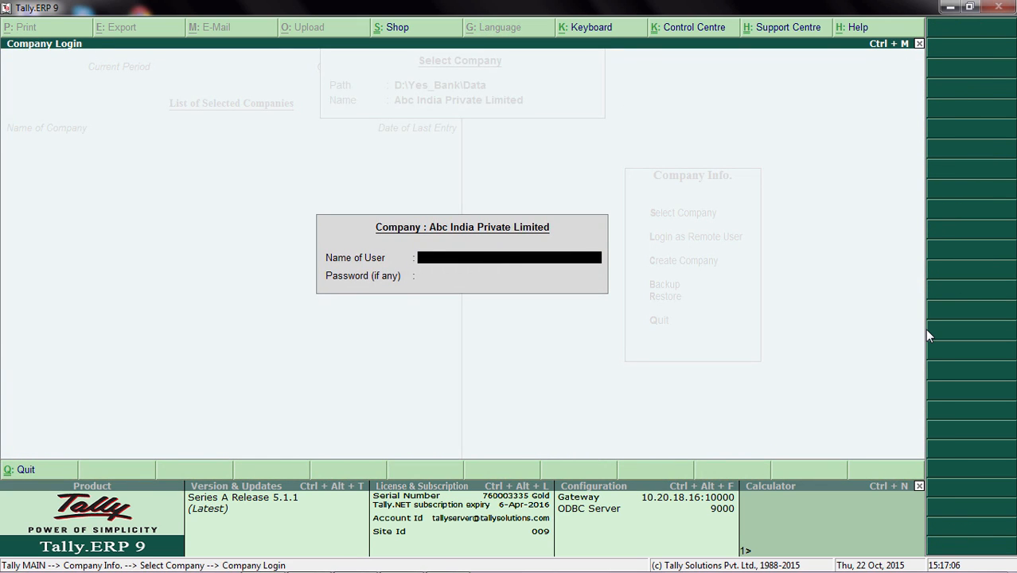
type("admin")
key("Return")
key("Return")
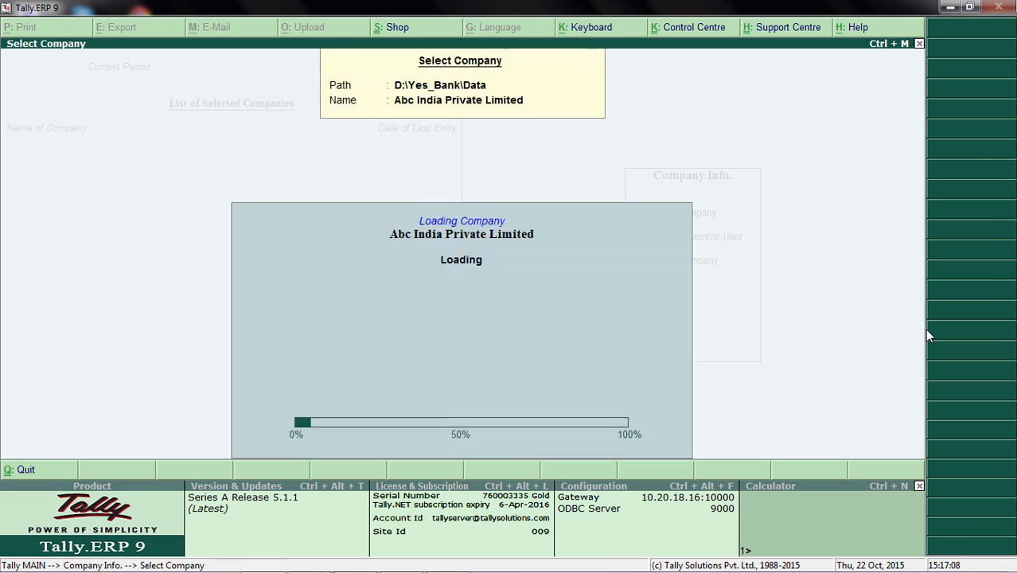
Open the banking e-Payments report for Yes Bank from the Gateway of Tally.
key("Down")
key("Down")
key("Down")
key("Down")
key("Down")
key("Down")
key("Down")
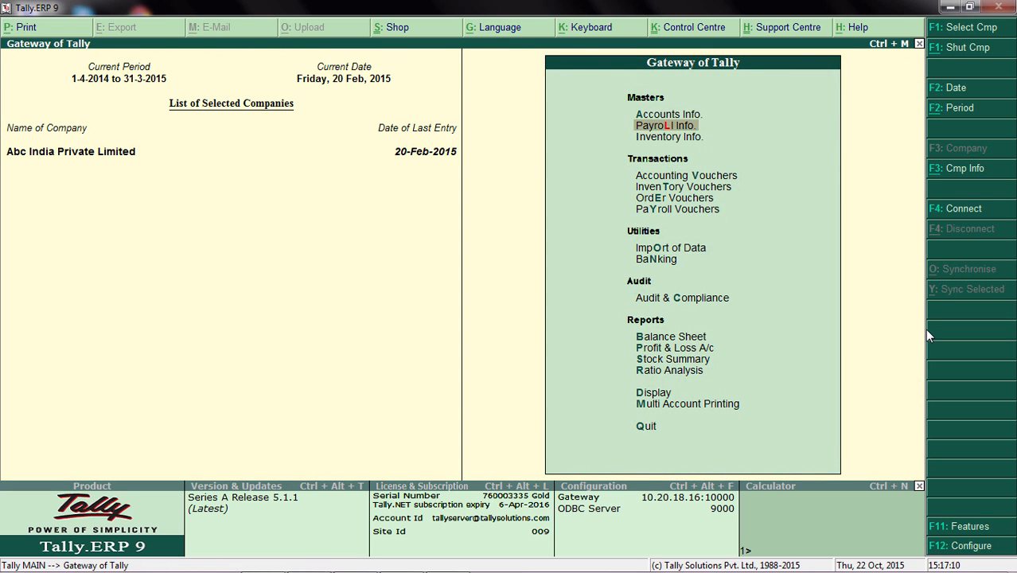
key("Return")
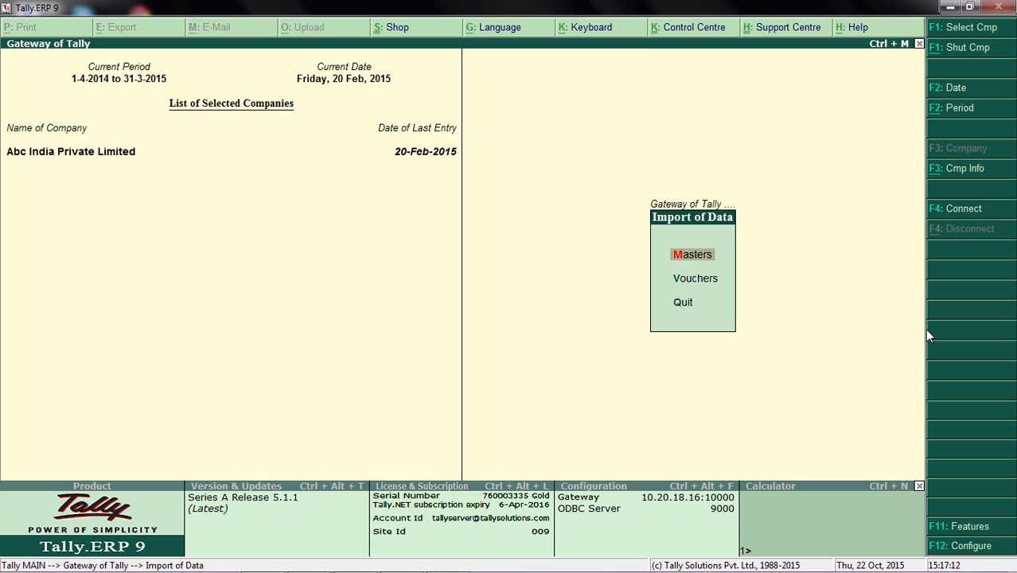
key("Escape")
key("Down")
key("Return")
key("Return")
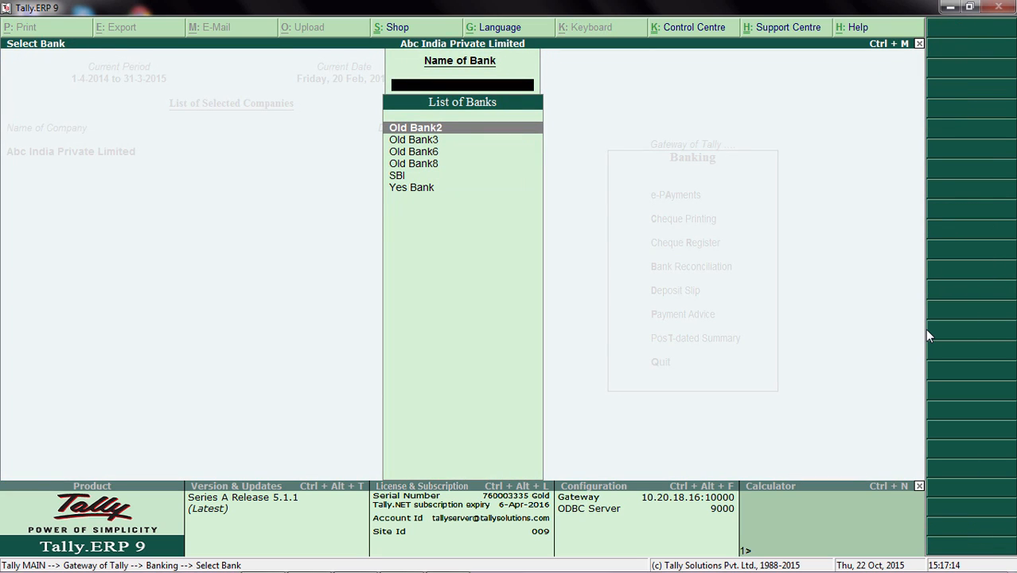
key("Down")
key("Down")
key("Down")
key("Down")
key("Down")
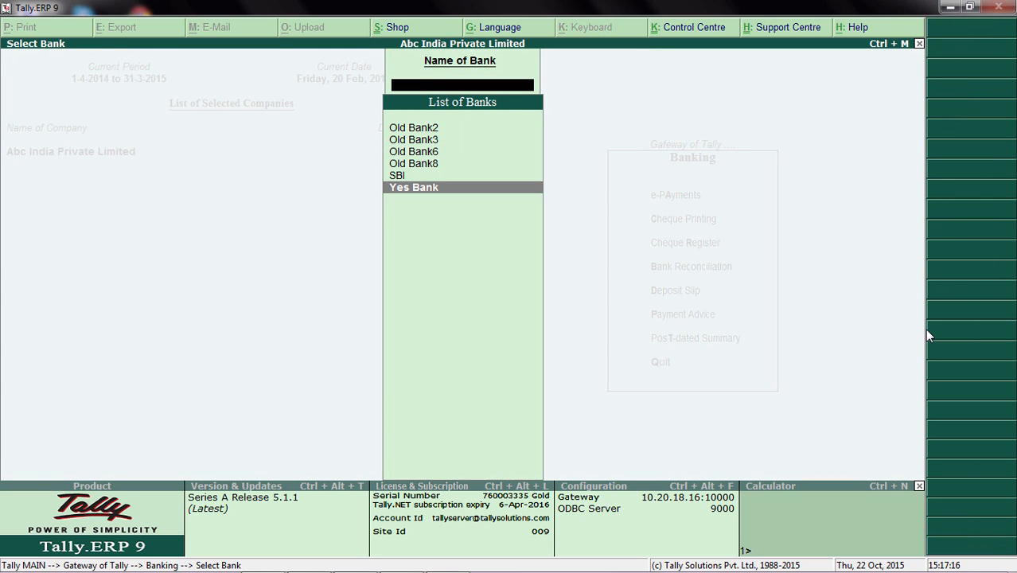
key("Return")
Approve the pending 50,000 NEFT payment to Arvind Agencies A/c dated 20-2-2015.
key("Down")
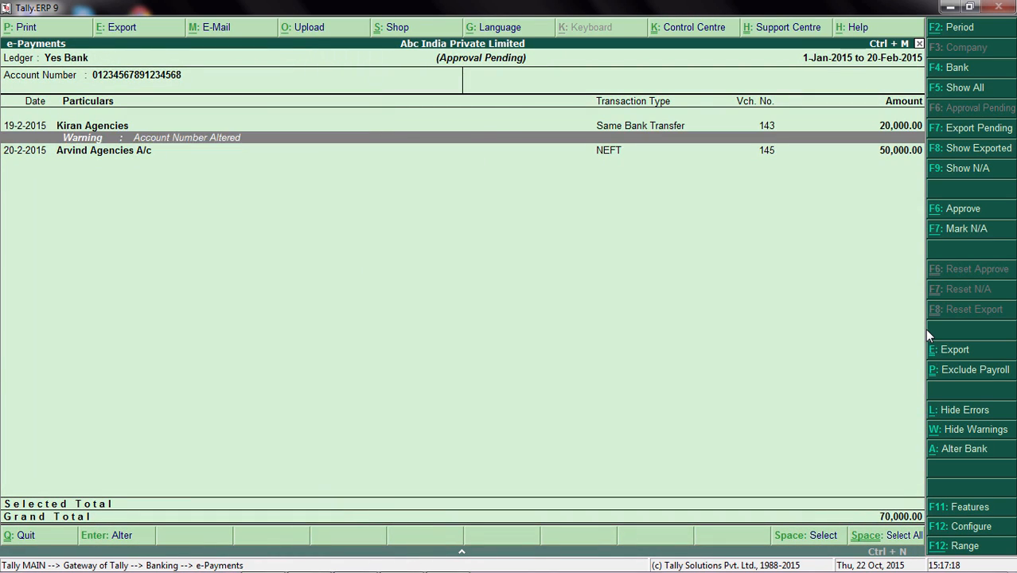
key("space")
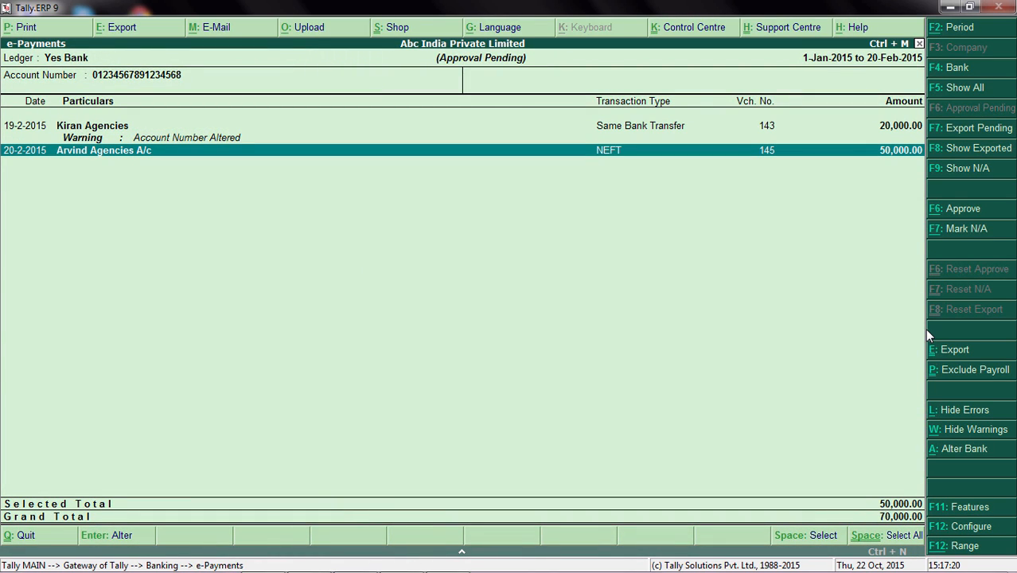
left_click(978, 214)
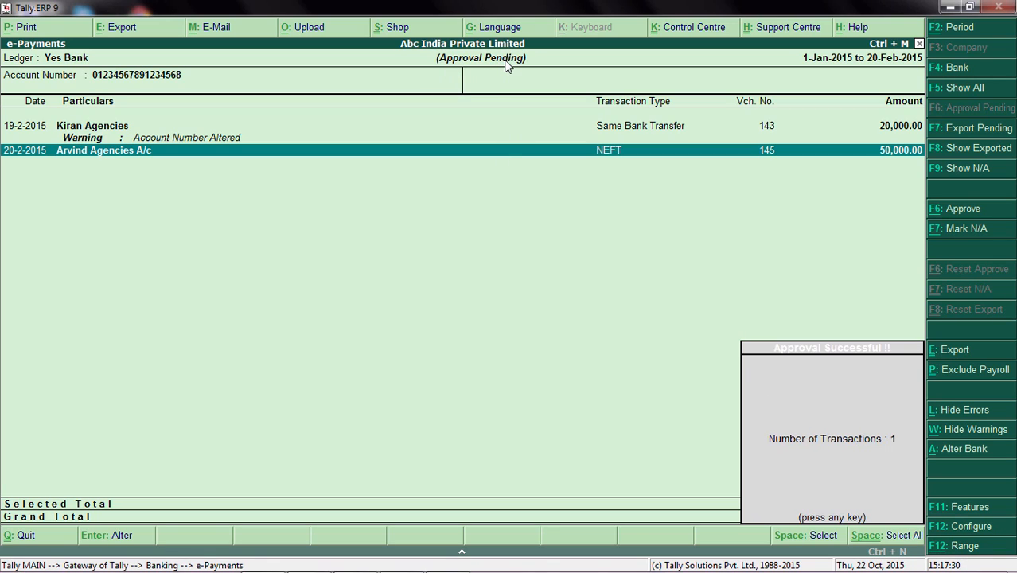
left_click(793, 440)
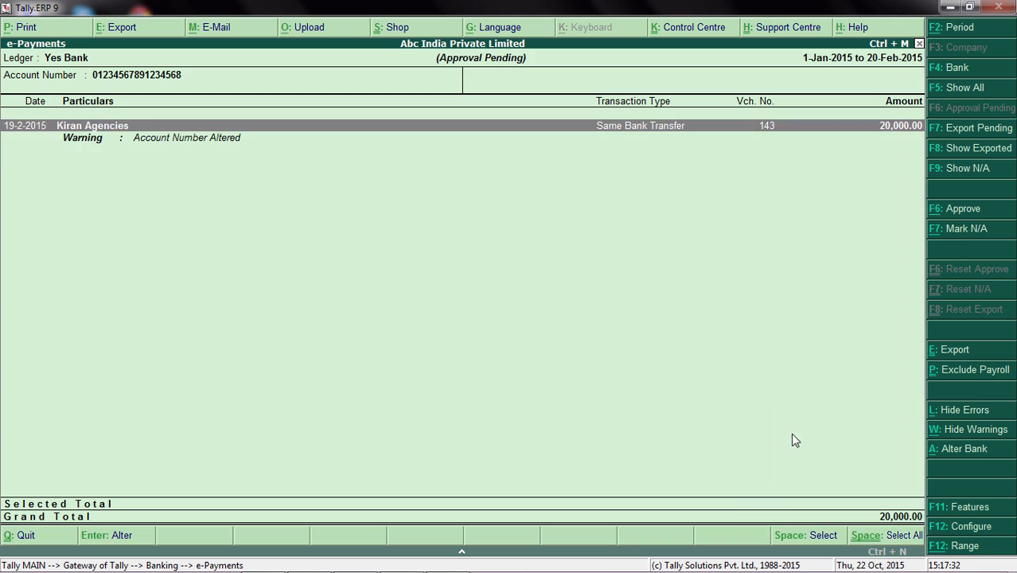
Export the approved Arvind Agencies A/c payment from the export-pending list to YE151022151744.txt in D:\Yes_Bank\Payment_instructions, with bill details included.
left_click(972, 135)
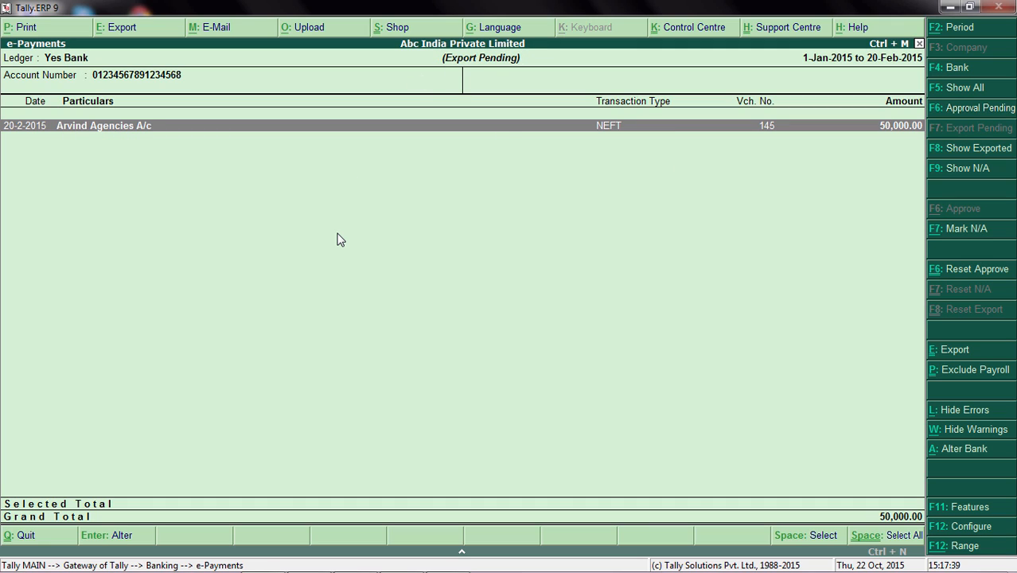
key("space")
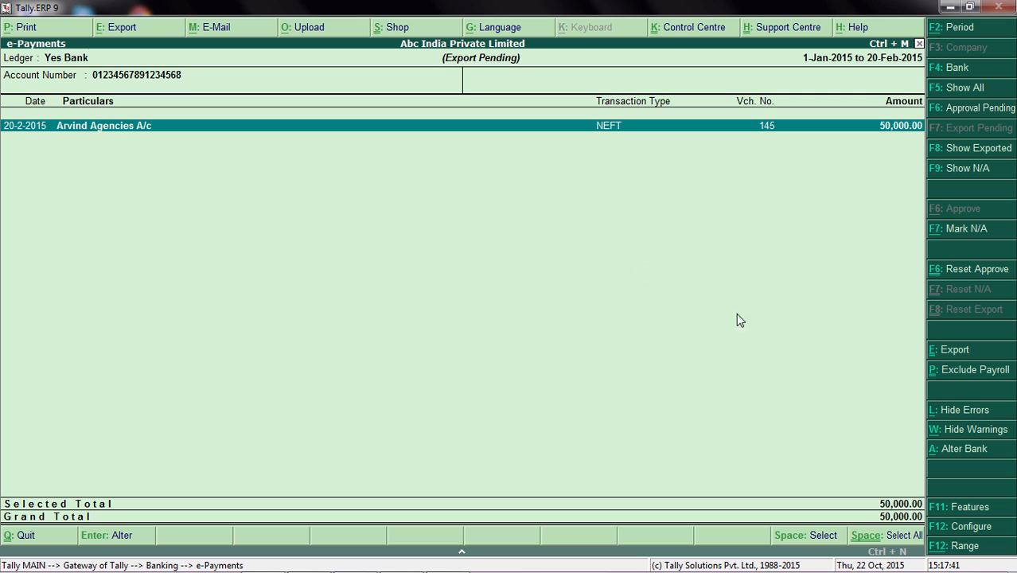
left_click(955, 350)
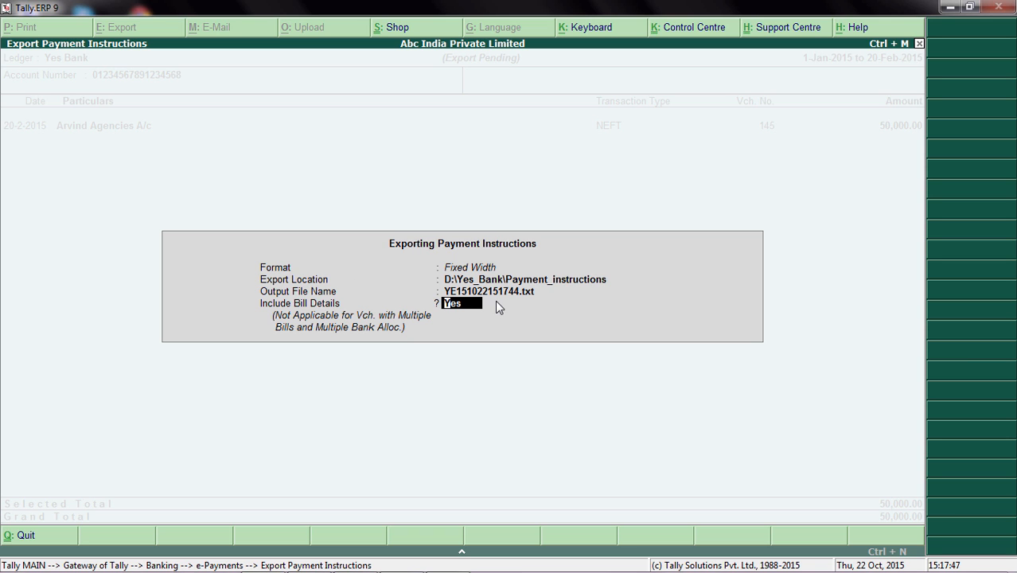
key("Return")
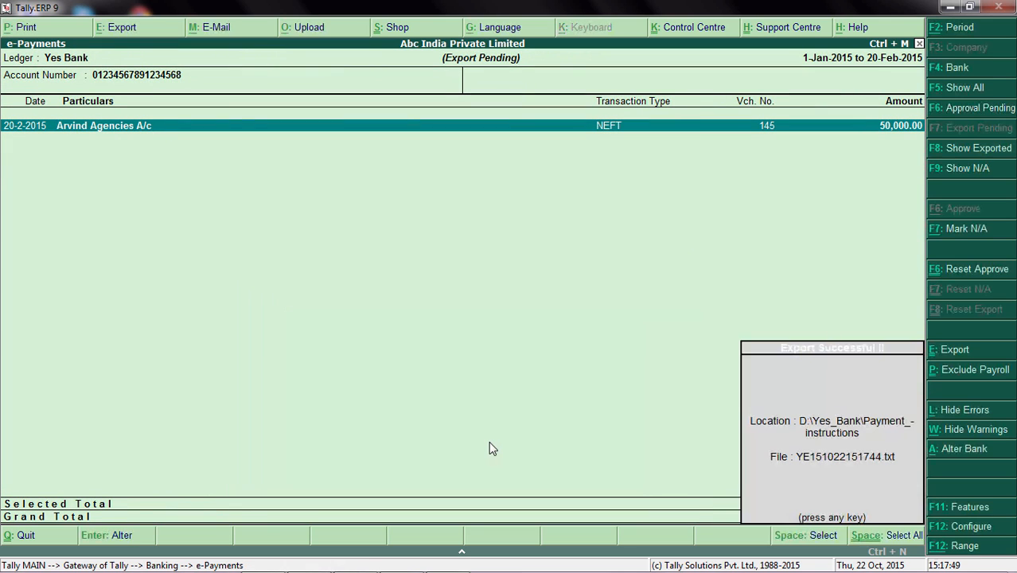
key("Return")
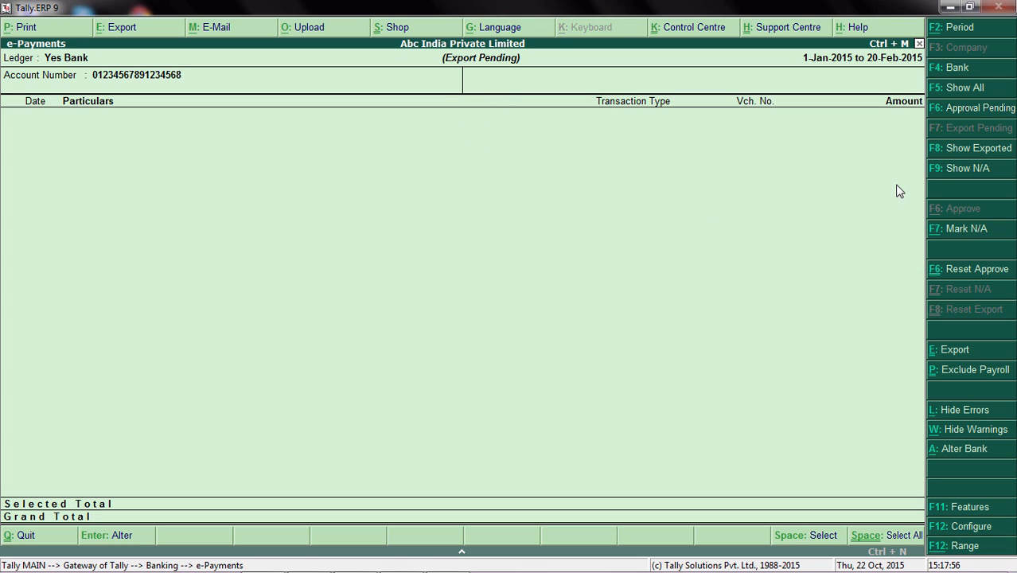
Show the exported payments and go to the Arvind Agencies A/c entry dated 20-2-2015.
left_click(961, 151)
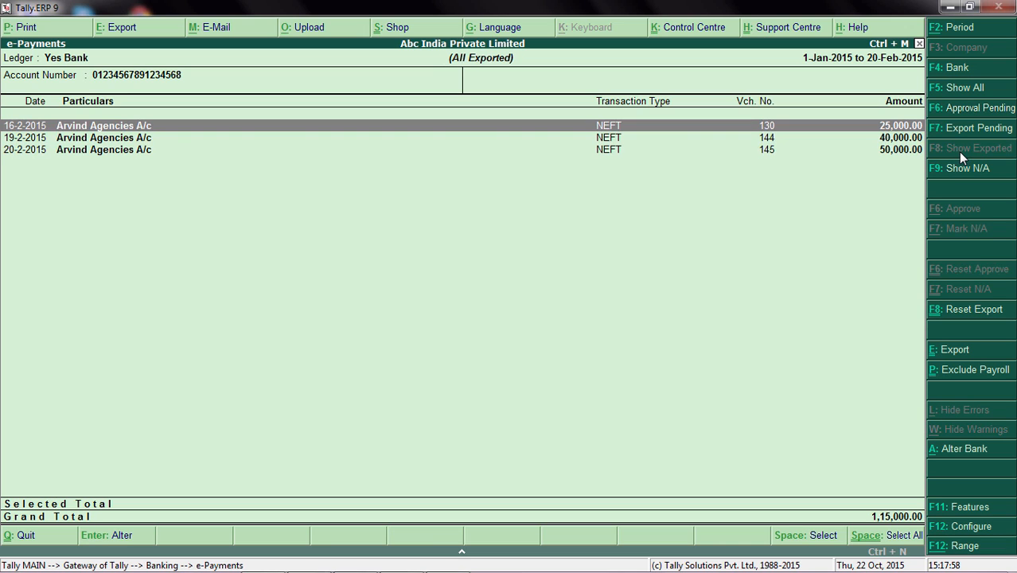
key("Down")
key("Down")
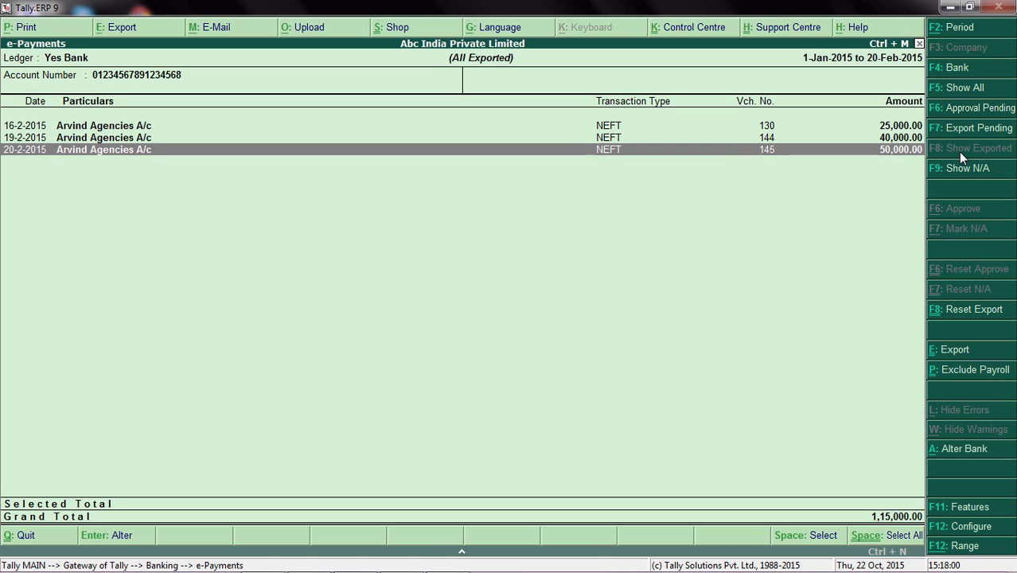
mouse_move(92, 570)
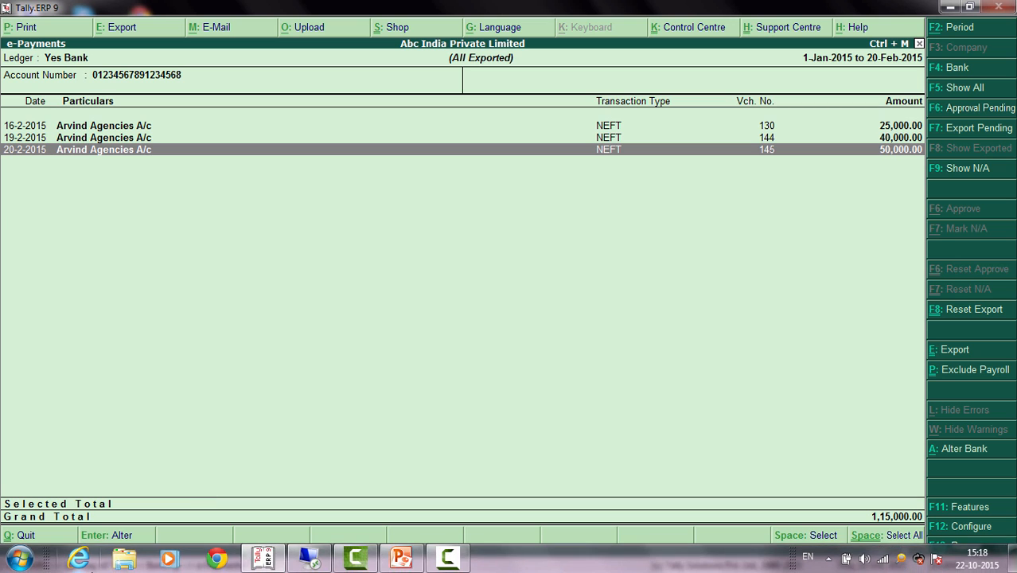
left_click(123, 560)
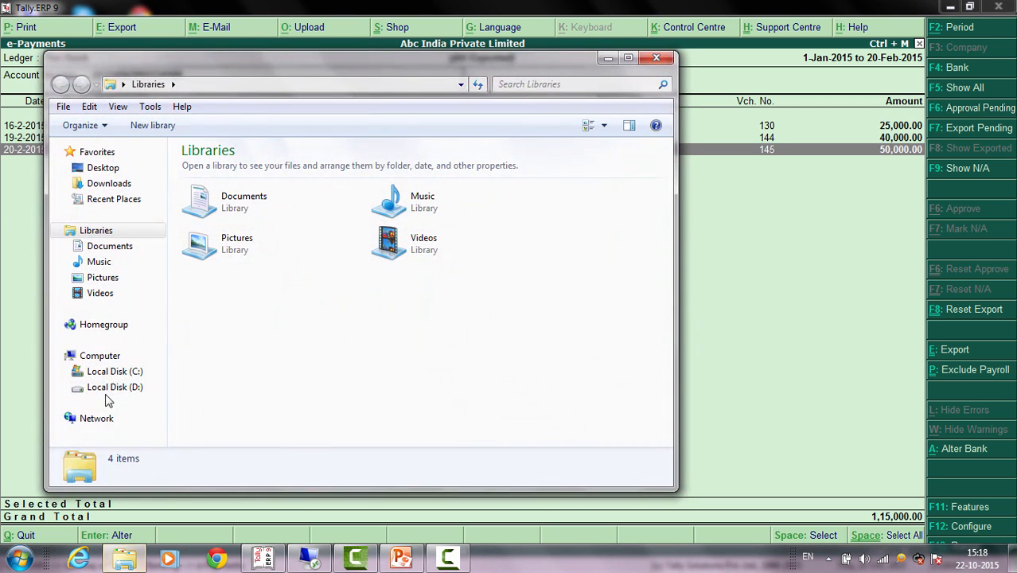
left_click(121, 386)
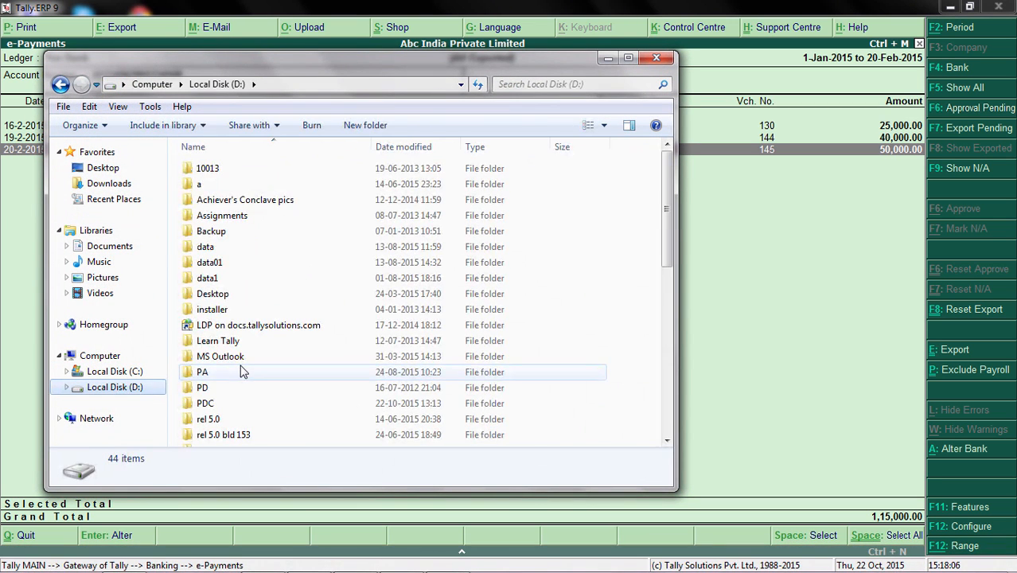
left_click(243, 371)
key("y")
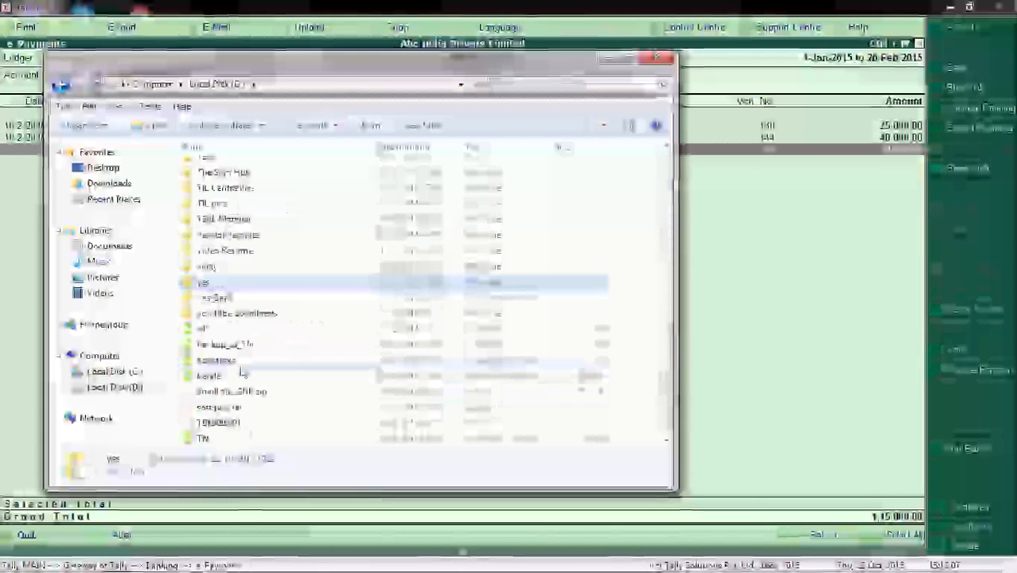
double_click(244, 298)
double_click(261, 188)
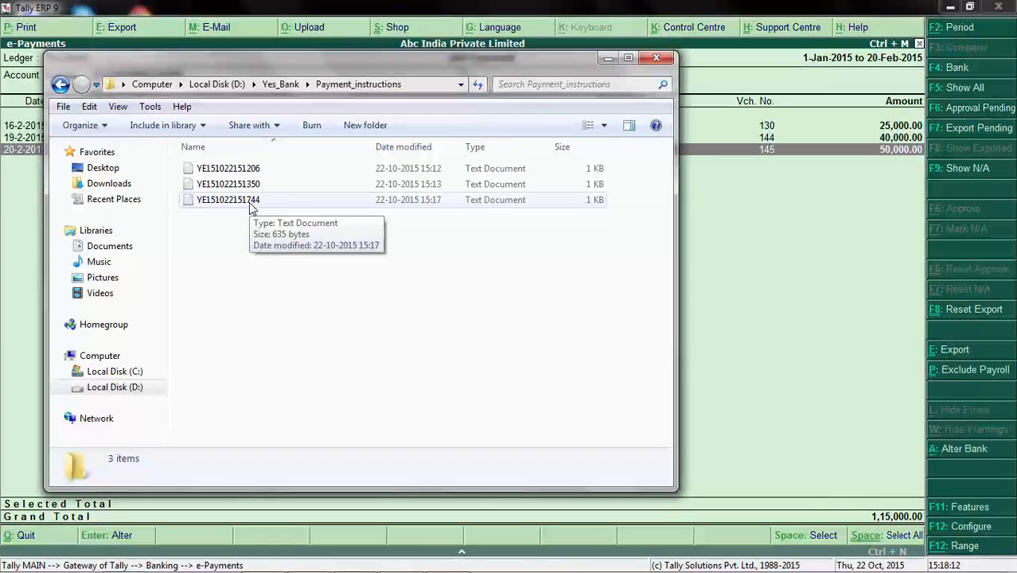
double_click(249, 202)
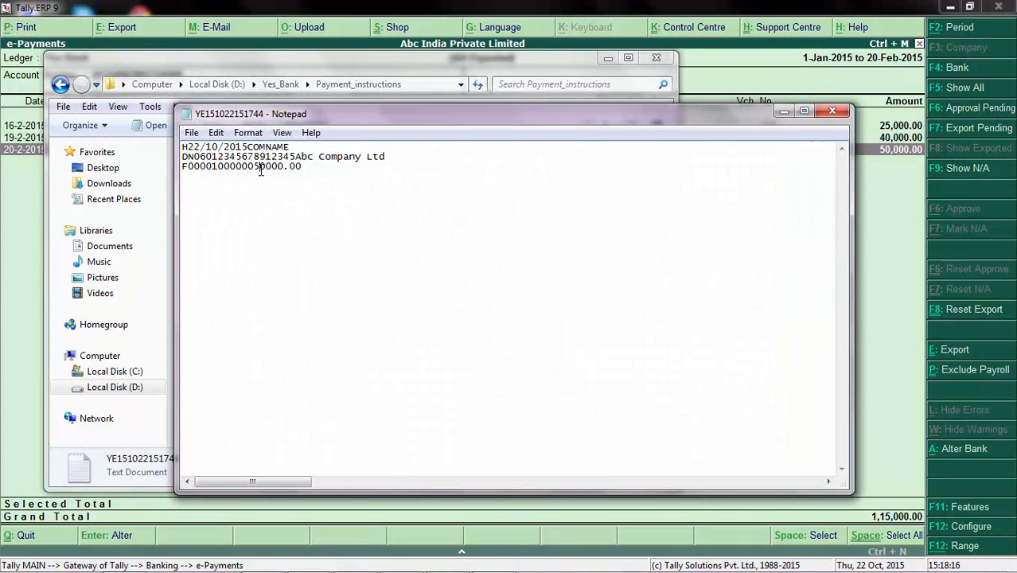
left_click(832, 113)
left_click(662, 61)
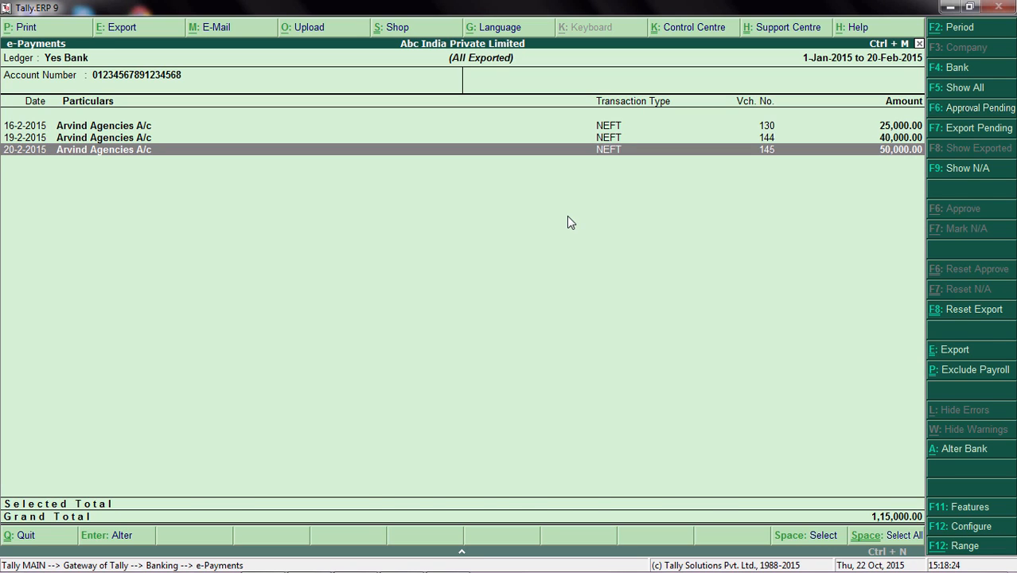
Leave the e-Payments report, return to the Gateway of Tally, and open the accounts masters.
key("Escape")
key("Escape")
key("Escape")
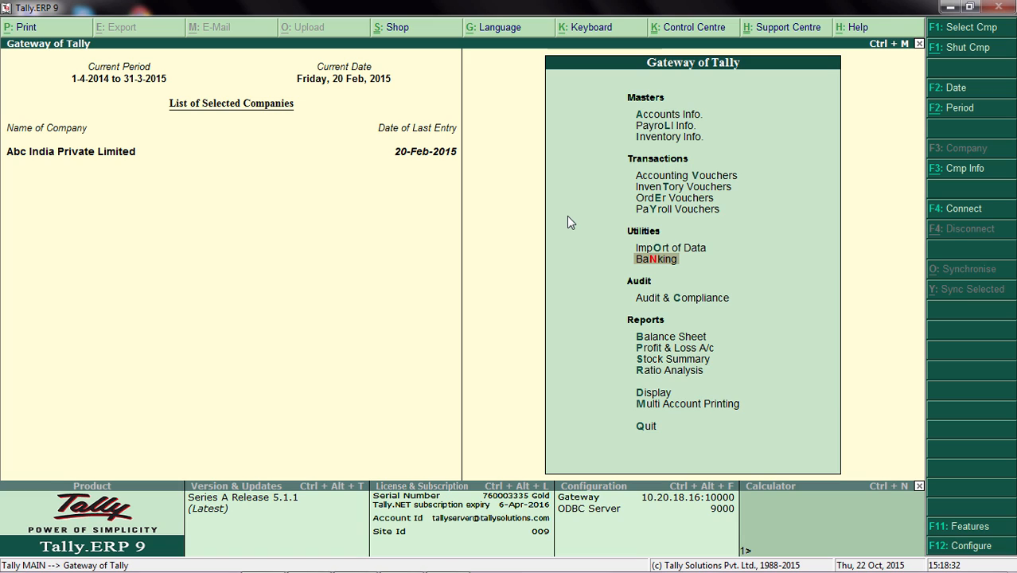
key("Up")
key("Up")
key("Up")
key("Up")
key("Up")
key("Up")
key("Up")
key("Up")
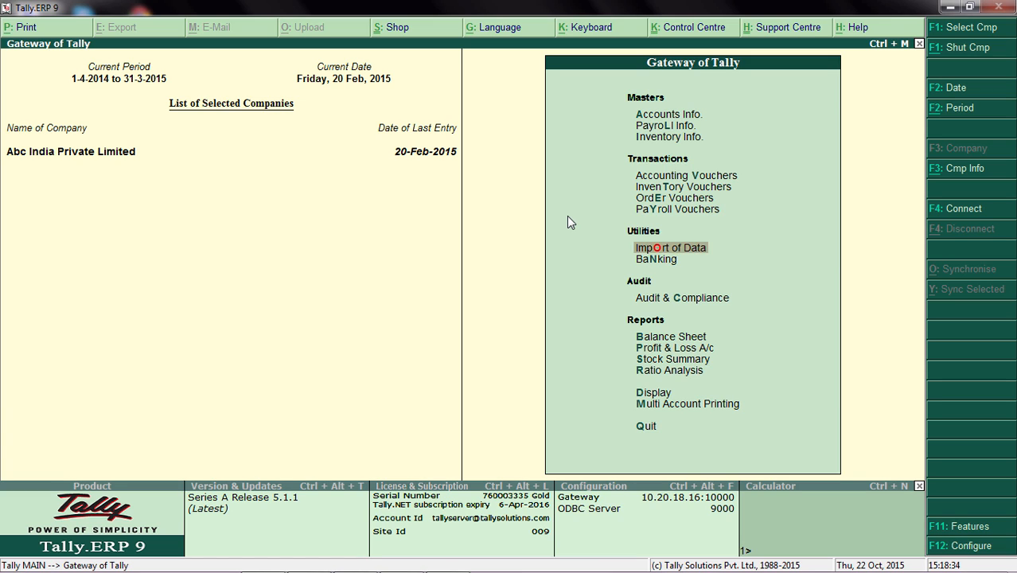
key("Return")
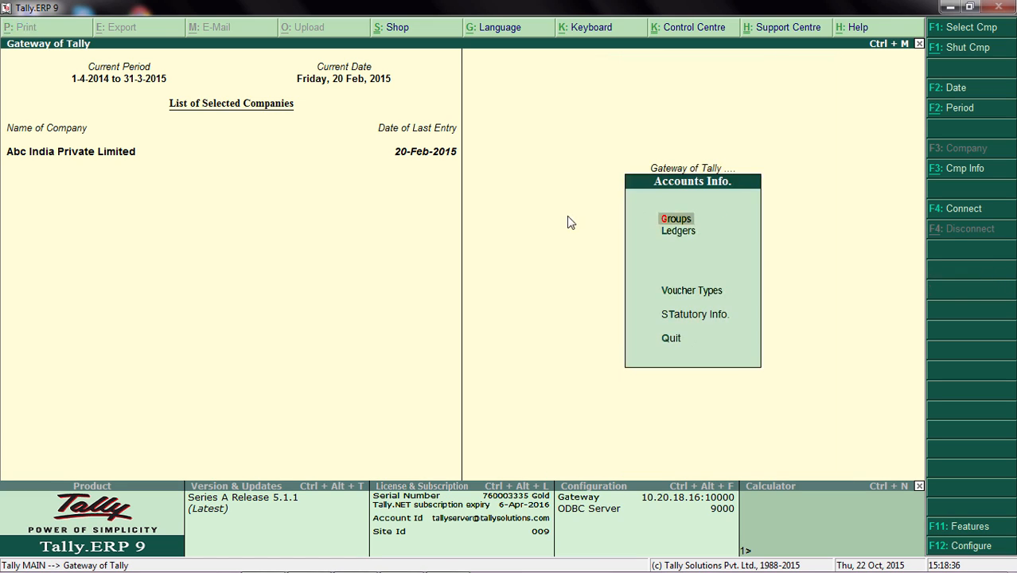
Open the Arvind Agencies A/c ledger for alteration, and leave it without saving to return to the Gateway of Tally.
key("Down")
key("Return")
key("Down")
key("Down")
key("Return")
key("Down")
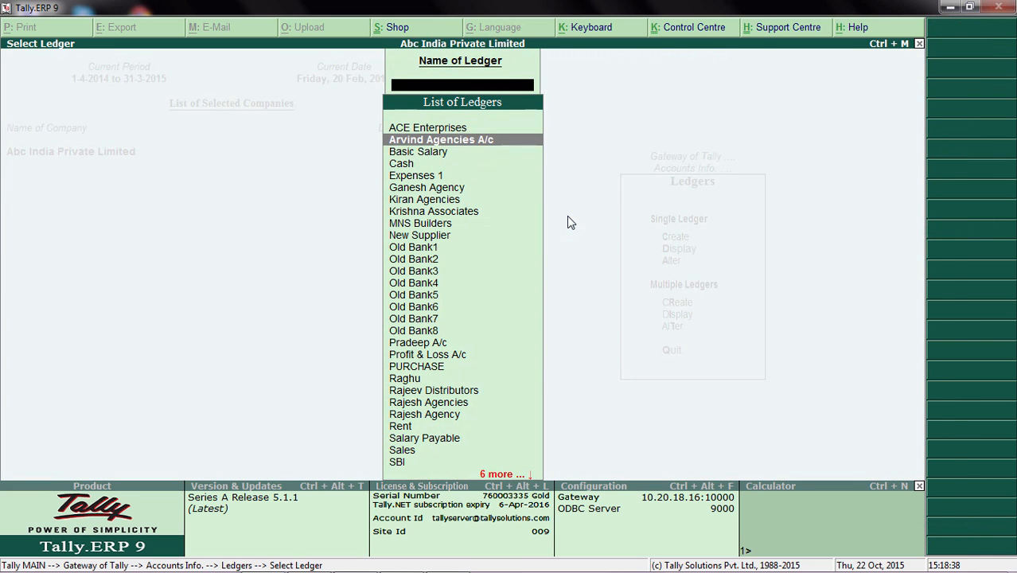
key("Down")
key("Up")
key("Return")
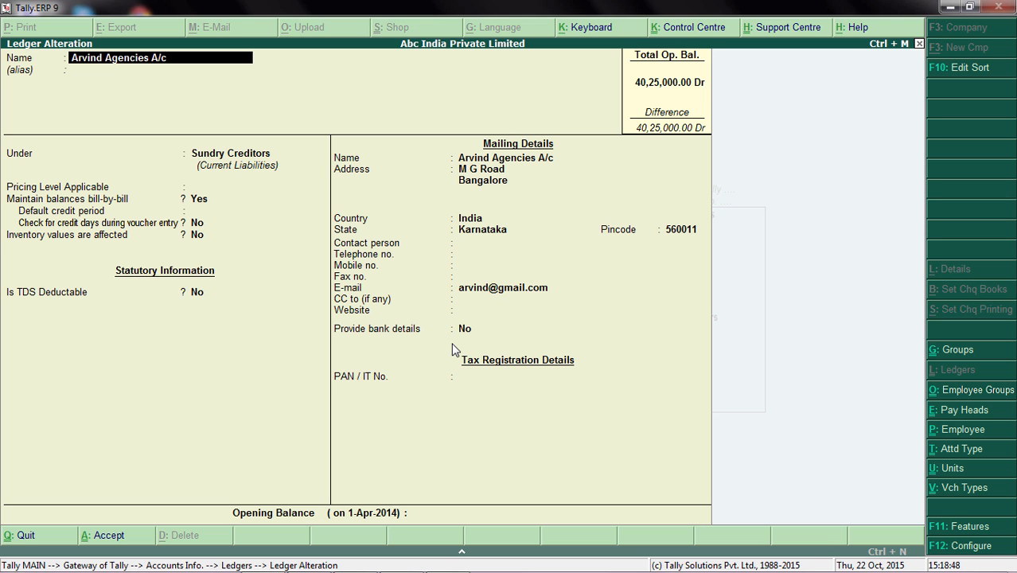
type("````")
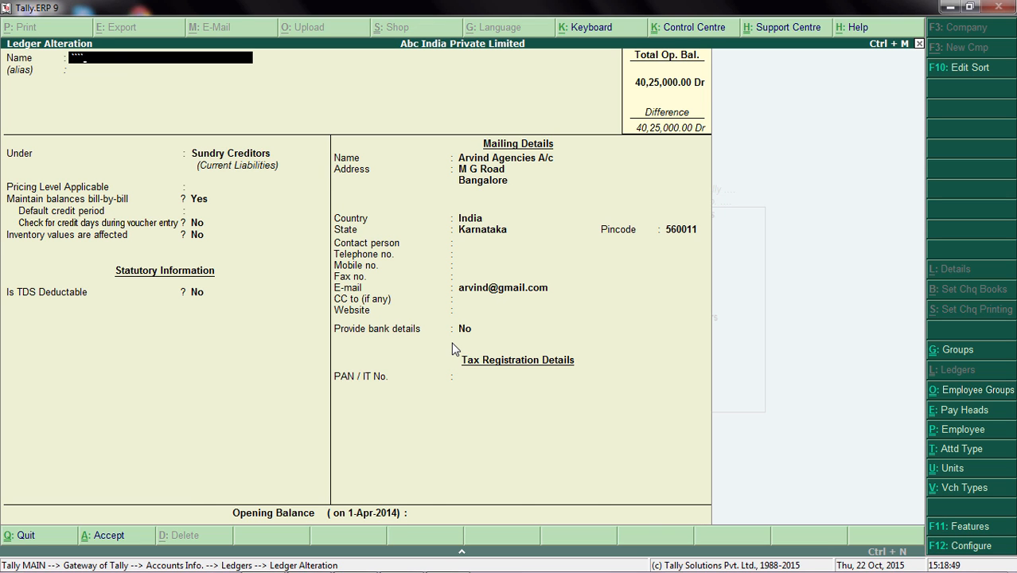
key("Escape")
key("Escape")
key("Escape")
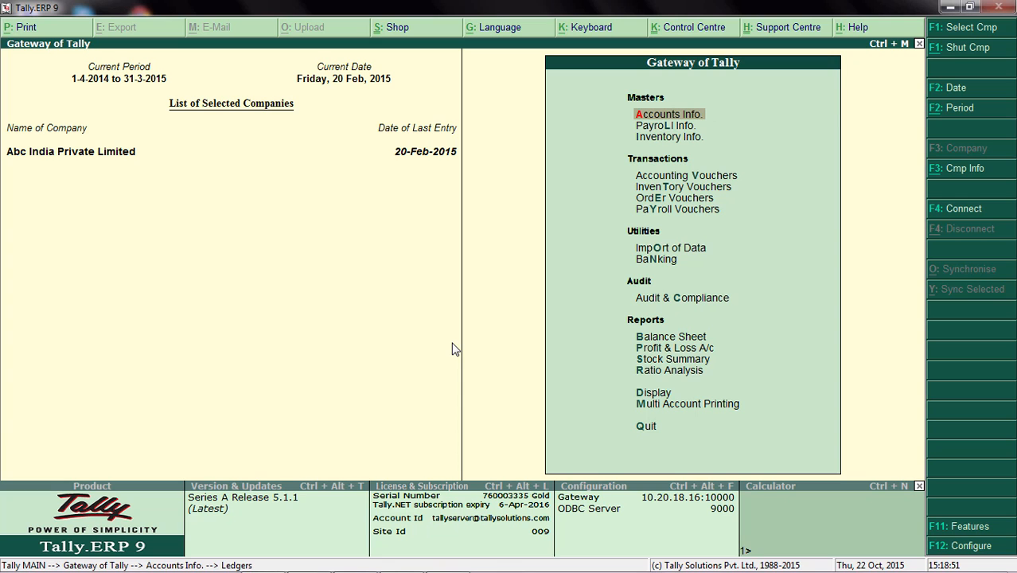
Open the company's Accounting Features and enable Alter banking features to bring up the Banking Features settings.
key("F11")
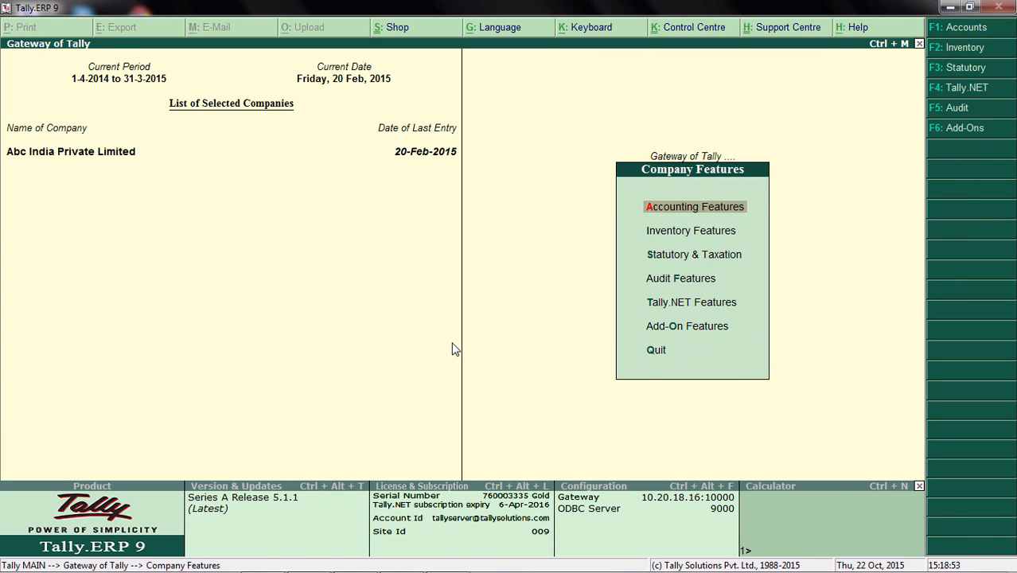
key("Return")
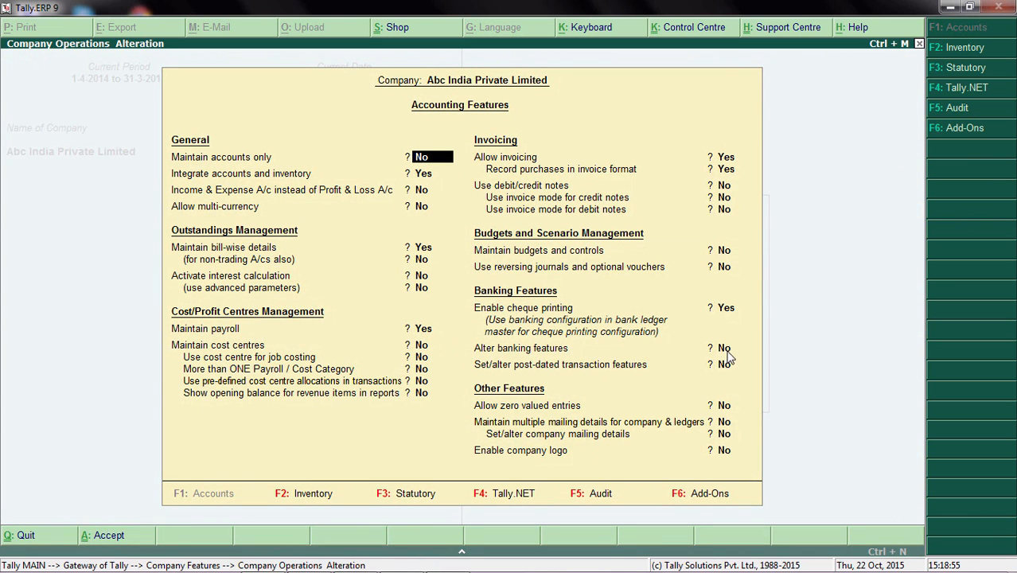
left_click(725, 350)
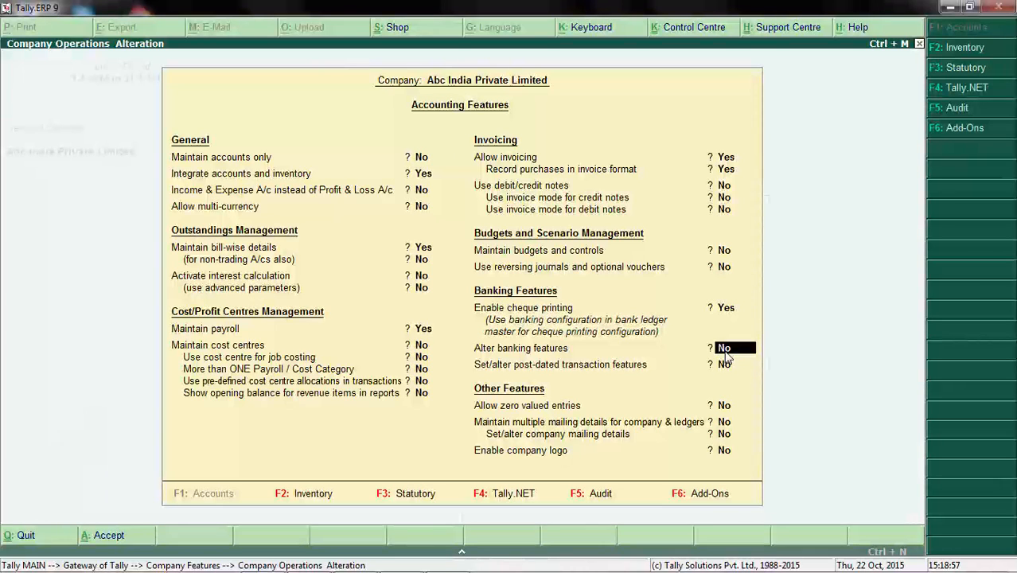
key("y")
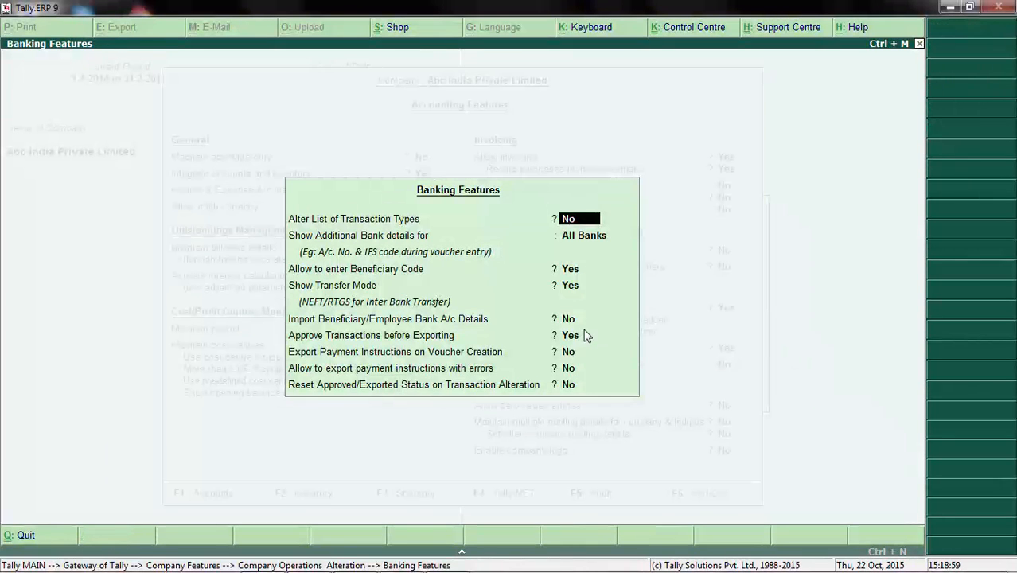
Set Import Beneficiary/Employee Bank A/c Details to Yes and export the payee sample file Ledger Bank Details.xlsx to D:\Tally.ERP9-5.
left_click(571, 319)
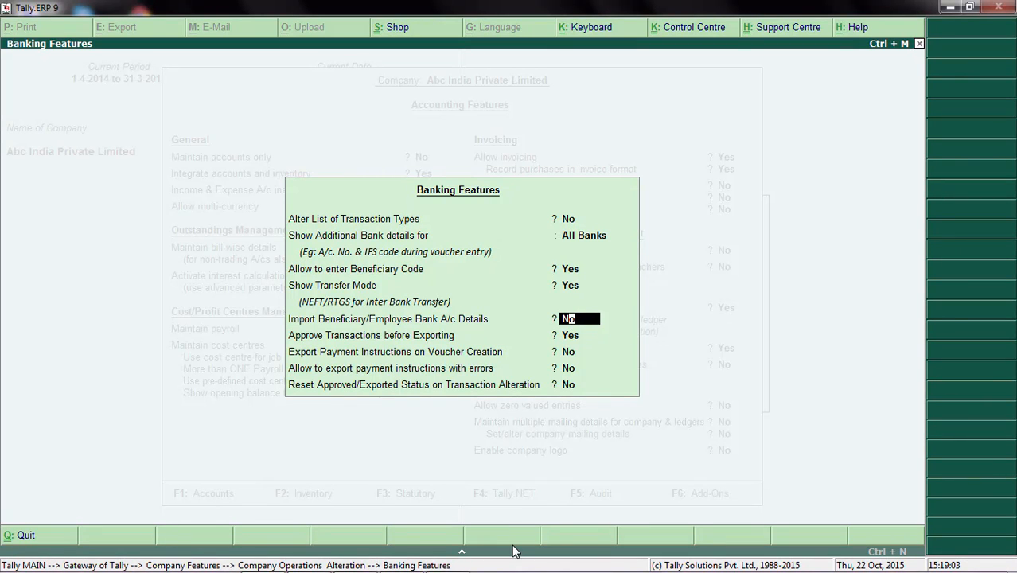
key("y")
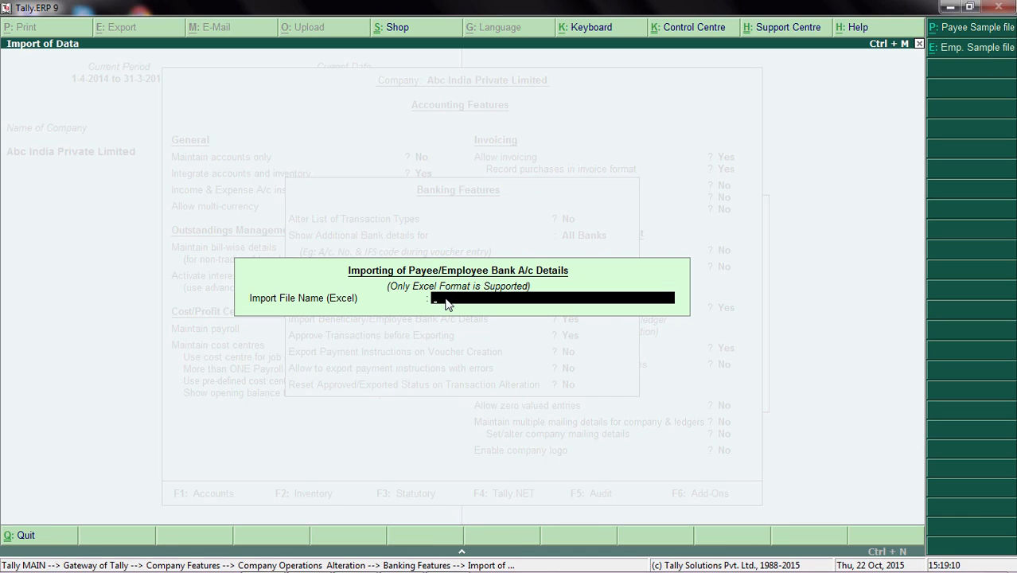
left_click(967, 29)
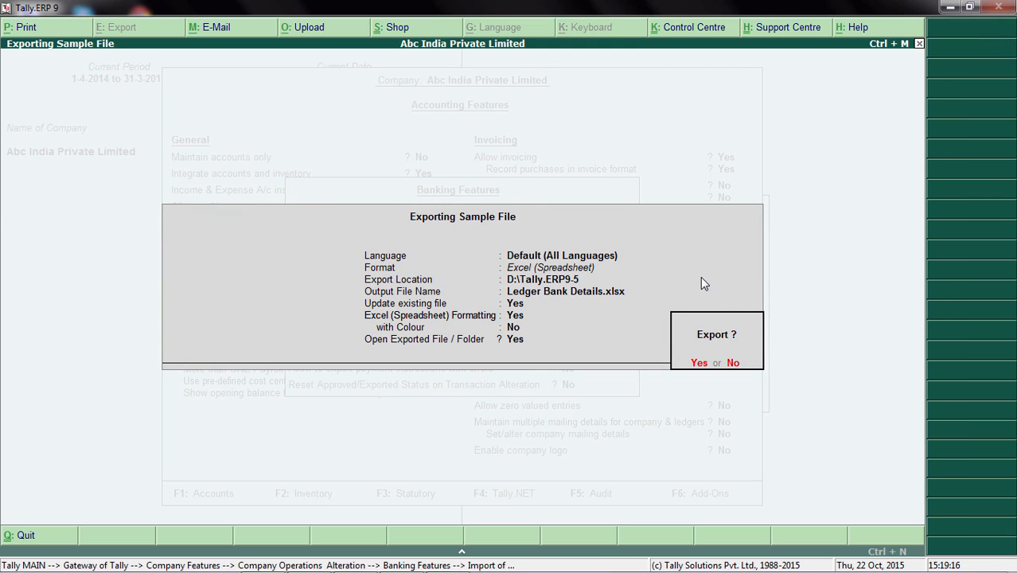
left_click(699, 363)
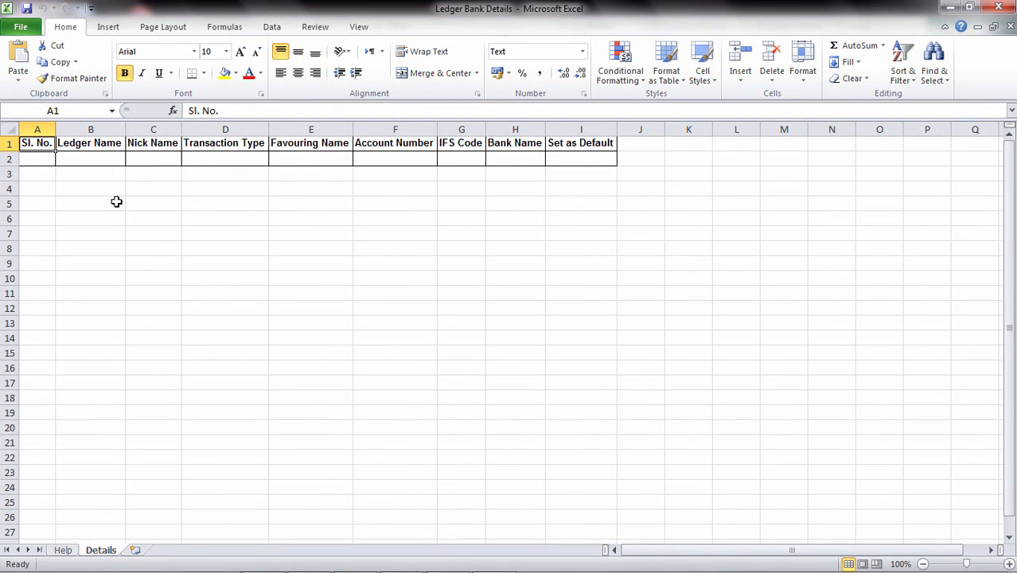
Examine the Ledger Name, Nick Name and Transaction Type columns in the Details sheet of the sample workbook.
left_click(85, 163)
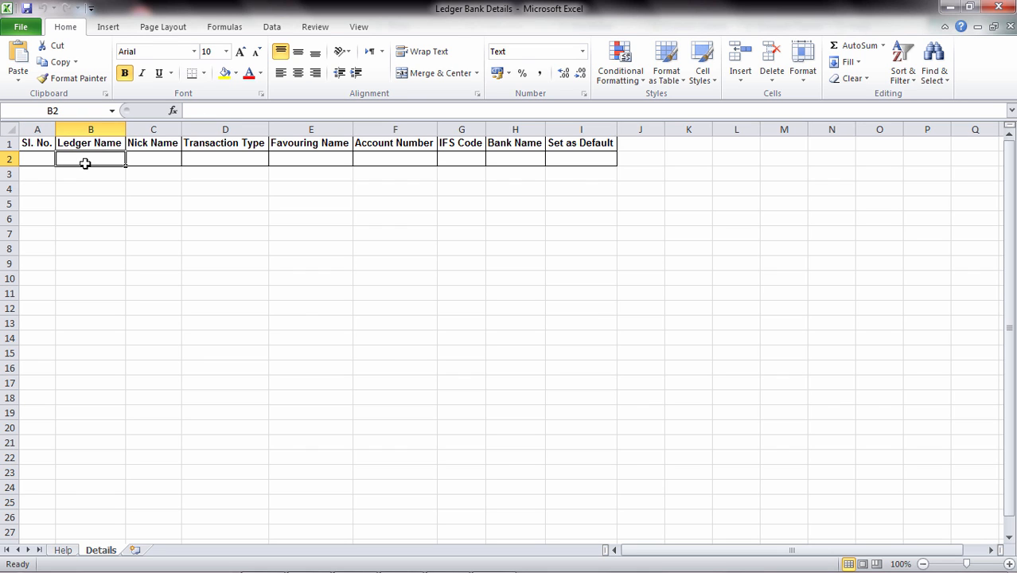
key("Down")
key("Down")
key("Down")
key("Down")
key("Down")
key("Down")
key("Down")
key("Down")
key("Down")
key("Down")
key("Down")
key("Down")
key("Down")
key("Down")
key("Up")
key("Up")
key("Up")
key("Up")
key("Up")
key("Up")
key("Up")
key("Up")
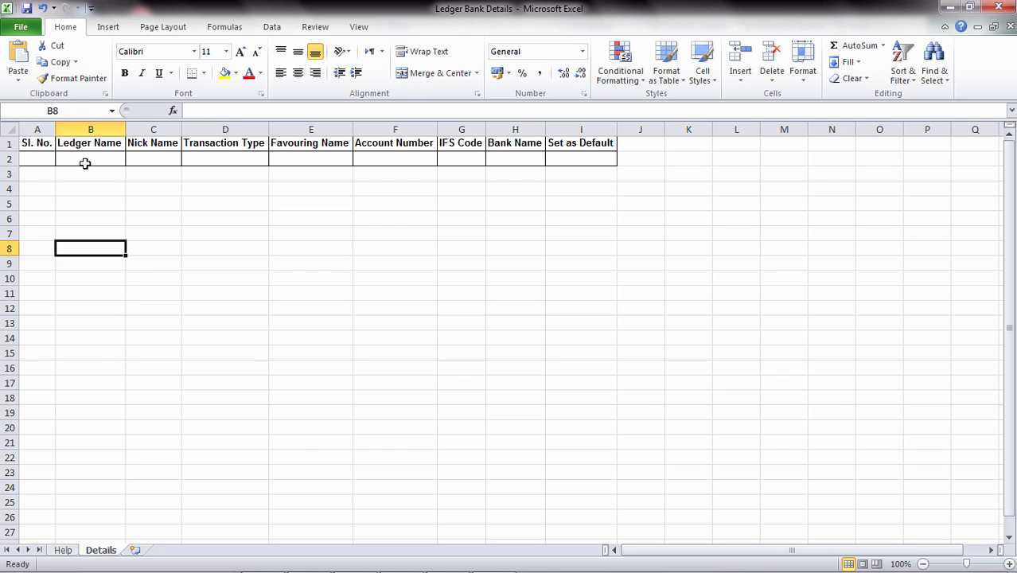
key("Up")
key("Up")
key("Up")
key("Up")
key("Up")
key("Up")
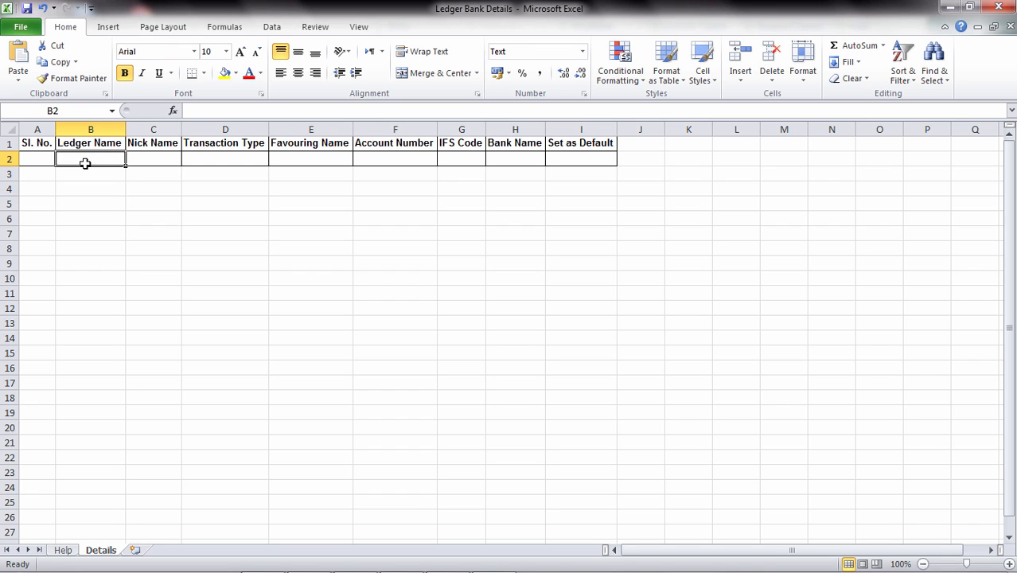
key("Down")
key("Down")
key("Down")
key("Down")
key("Up")
key("Up")
key("Up")
key("Up")
key("shift+Down")
key("shift+Down")
key("shift+Down")
key("shift+Down")
key("shift+Down")
key("shift+Down")
key("shift+Down")
key("shift+Down")
key("shift+Down")
key("shift+Down")
key("shift+Down")
key("shift+Down")
key("shift+Down")
key("shift+Down")
key("shift+Down")
key("shift+Down")
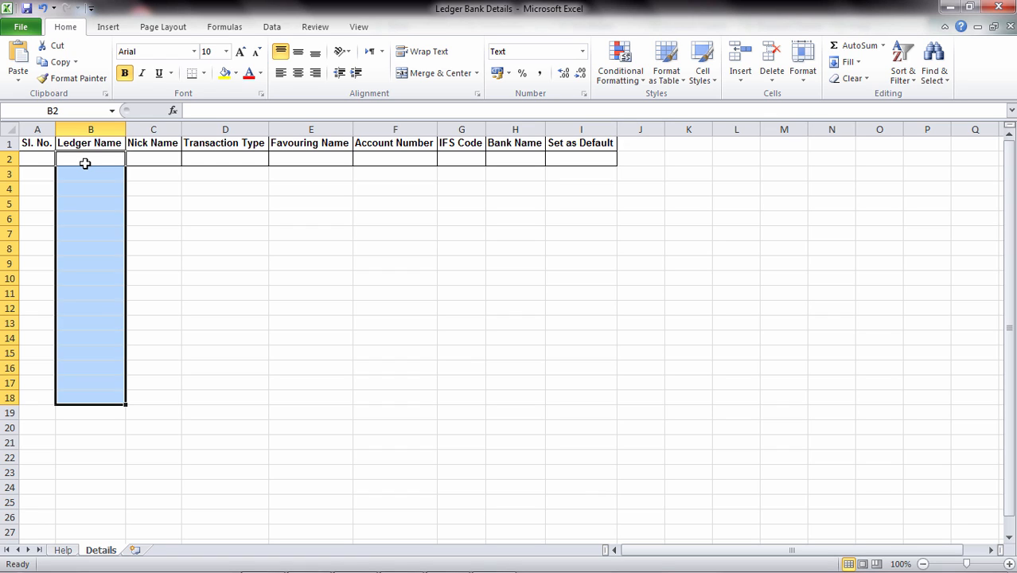
key("Right")
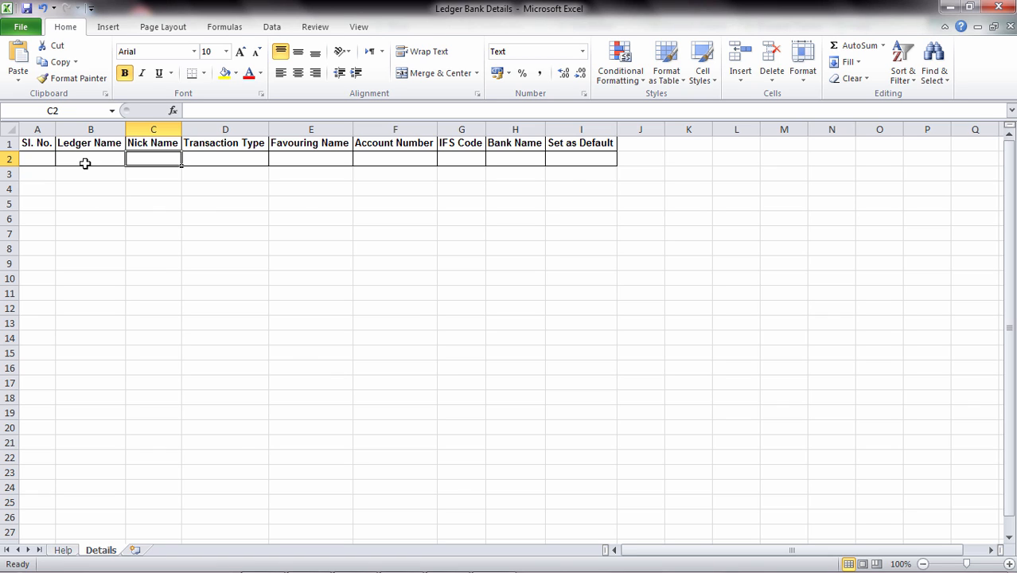
key("Tab")
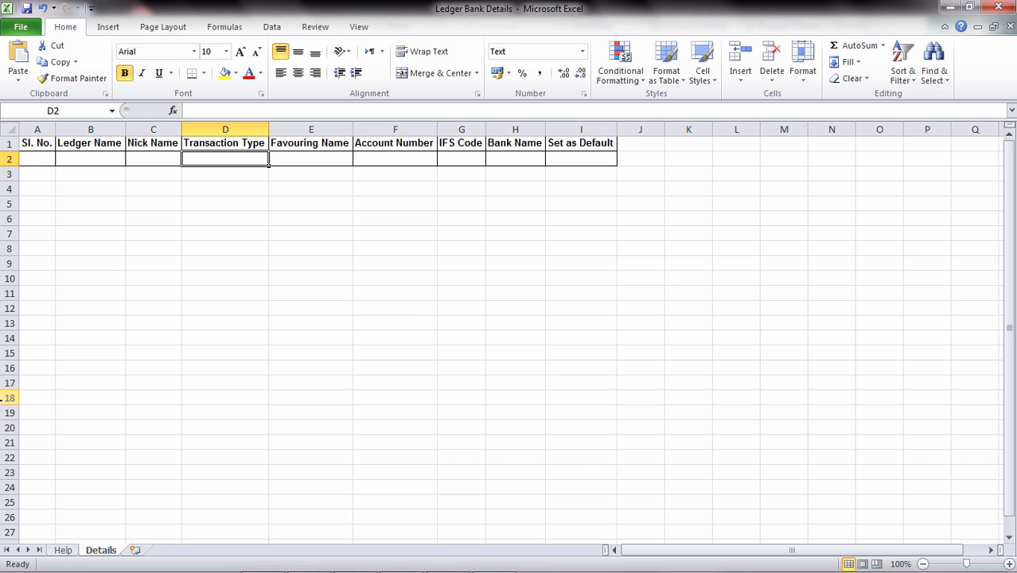
Read the Help sheet's allowed transaction types, including Inter Bank Transfer and Same Bank Transfer.
left_click(63, 552)
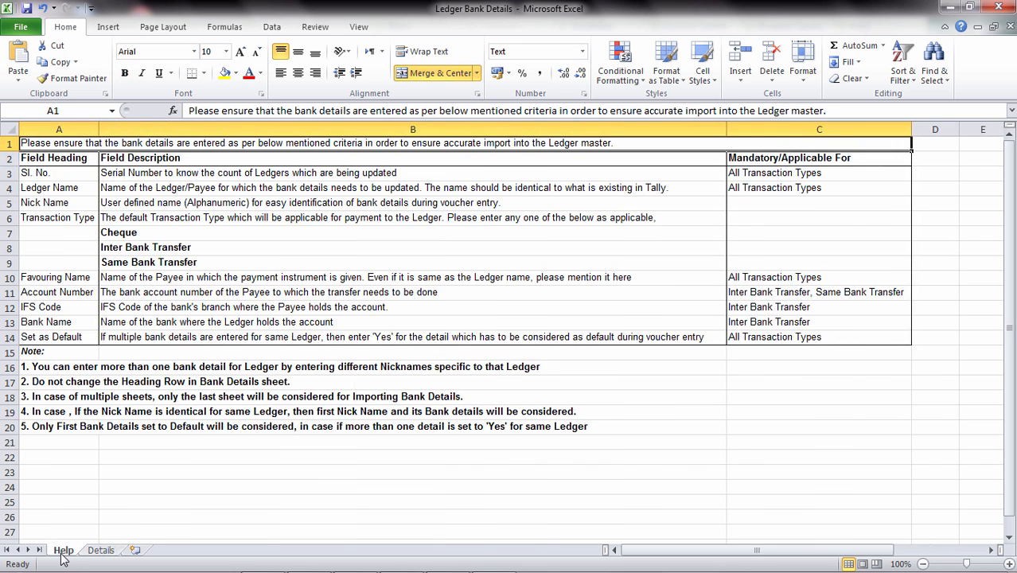
left_click(167, 249)
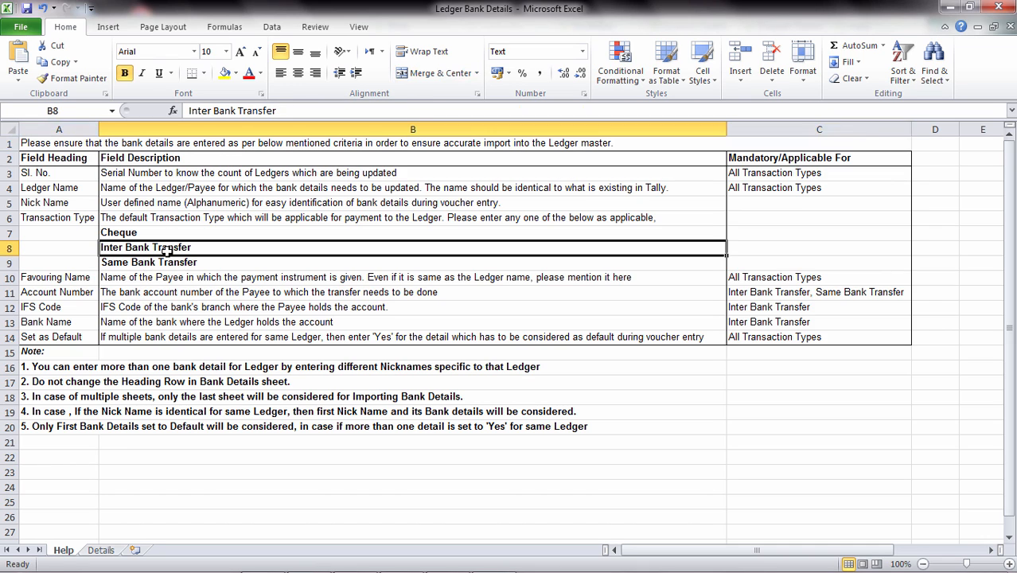
left_click(161, 264)
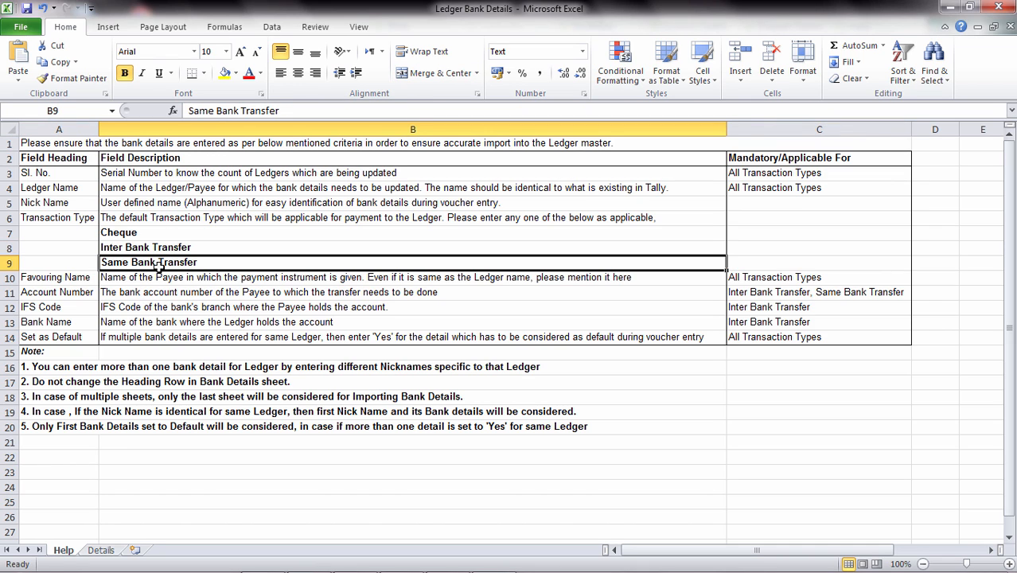
Go back to the Details sheet and review the Favouring Name, Account Number, IFS Code and Bank Name columns.
left_click(101, 550)
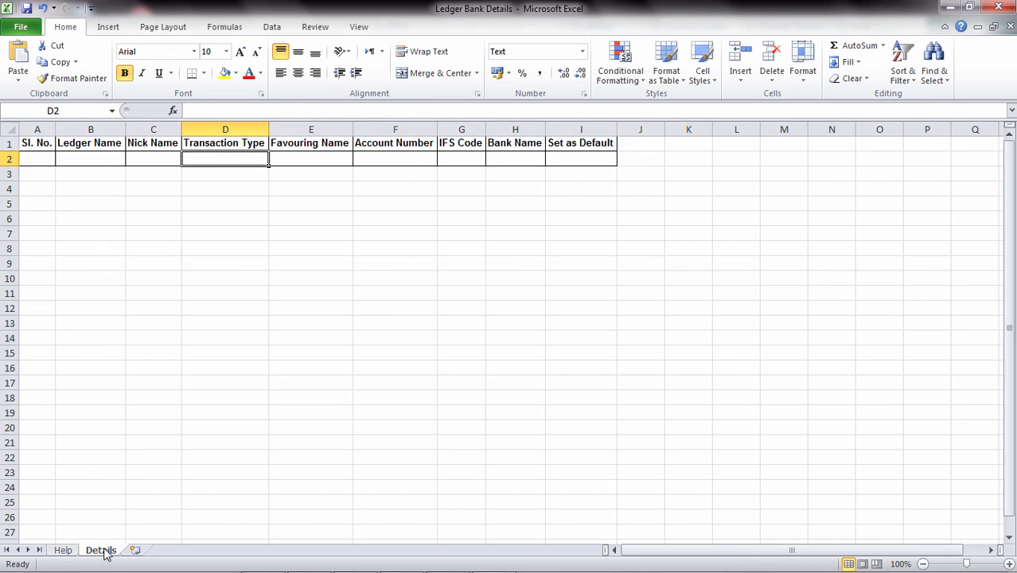
left_click(319, 158)
left_click(105, 163)
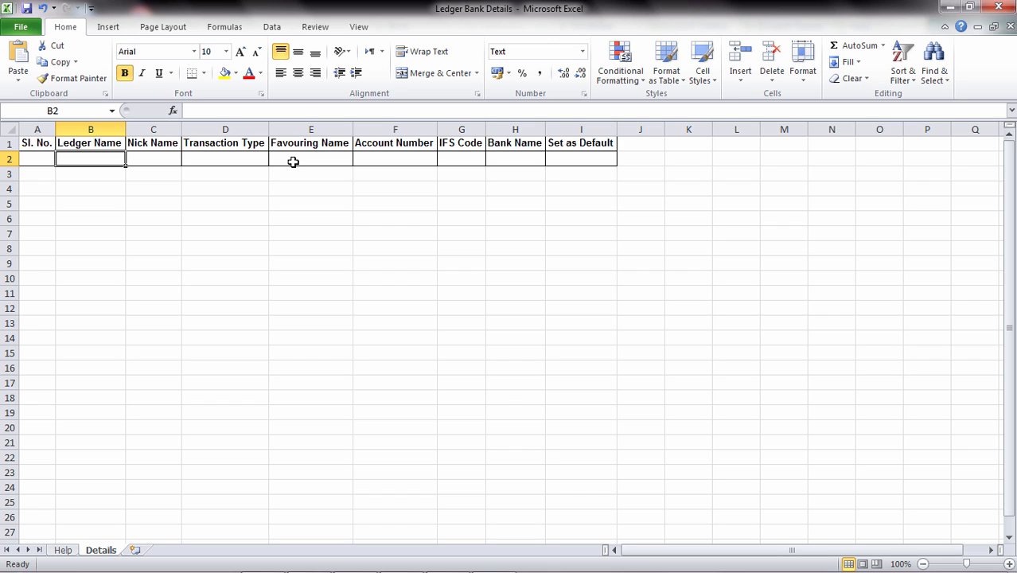
left_click(372, 159)
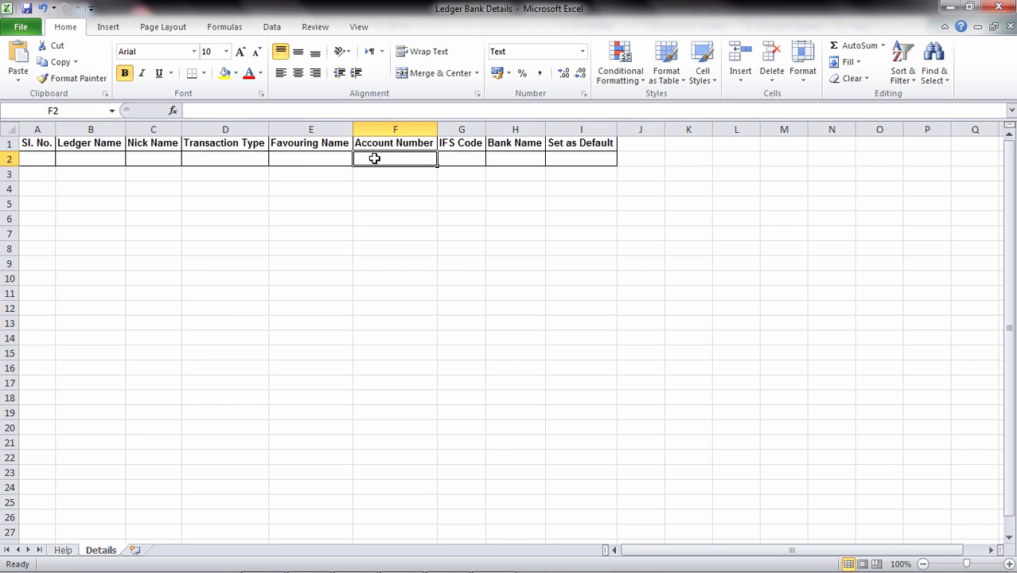
left_click(464, 156)
left_click(509, 159)
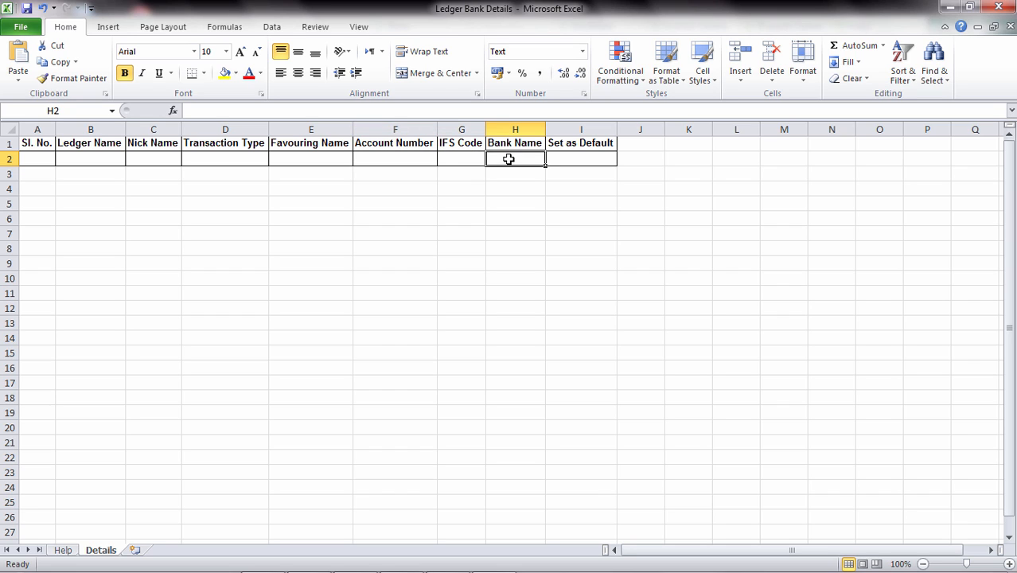
Enter Yes, No and Yes in cells I2 to I4 of the Set as Default column, and minimise the workbook to return to Tally.ERP 9.
left_click(564, 159)
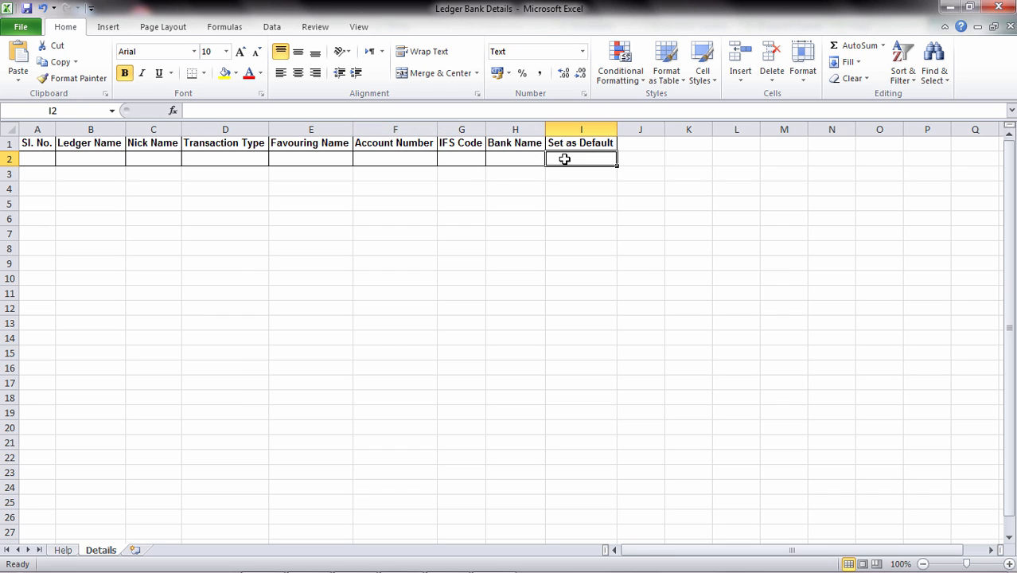
type("Y")
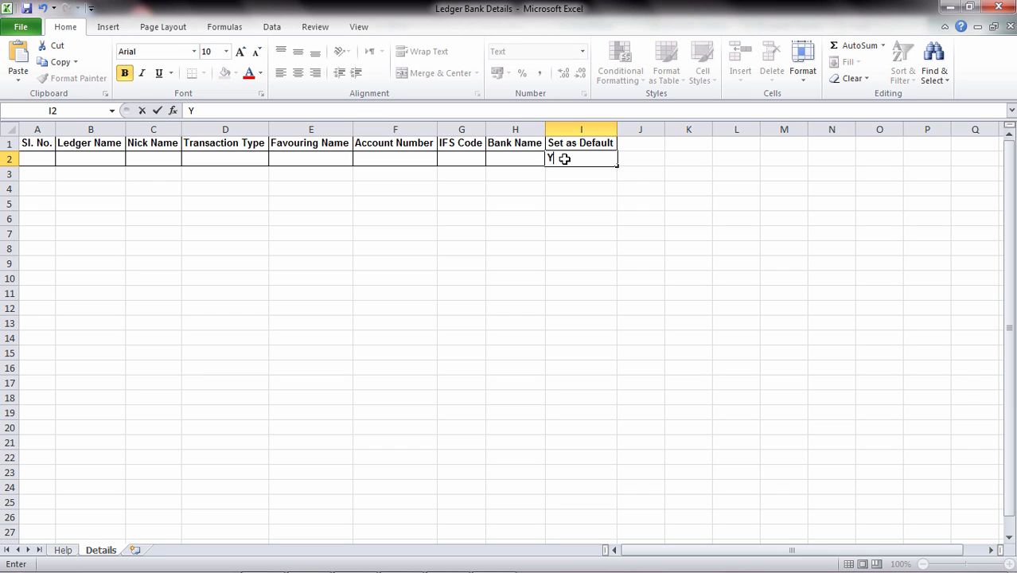
type("es")
key("Return")
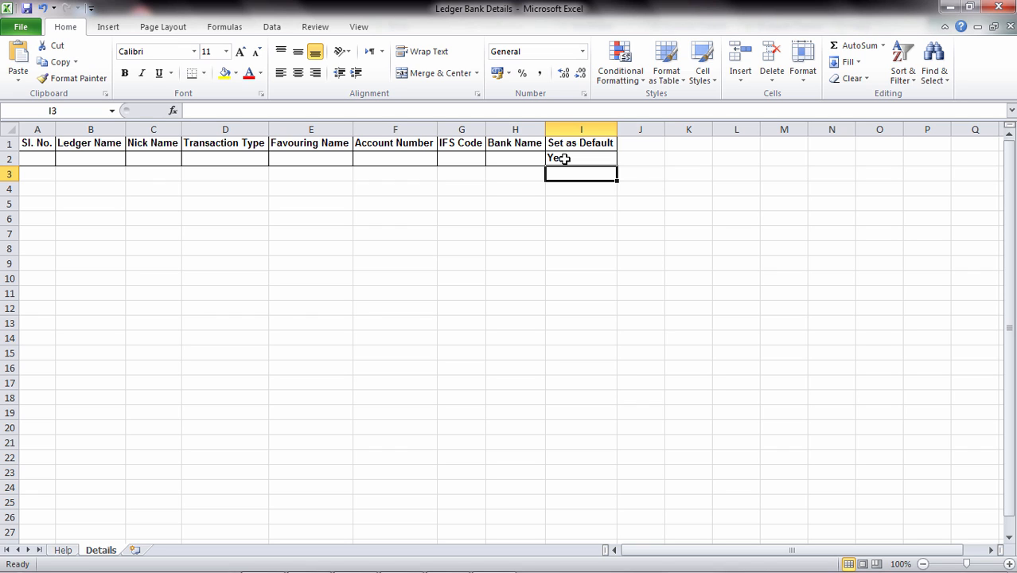
type("No")
key("Return")
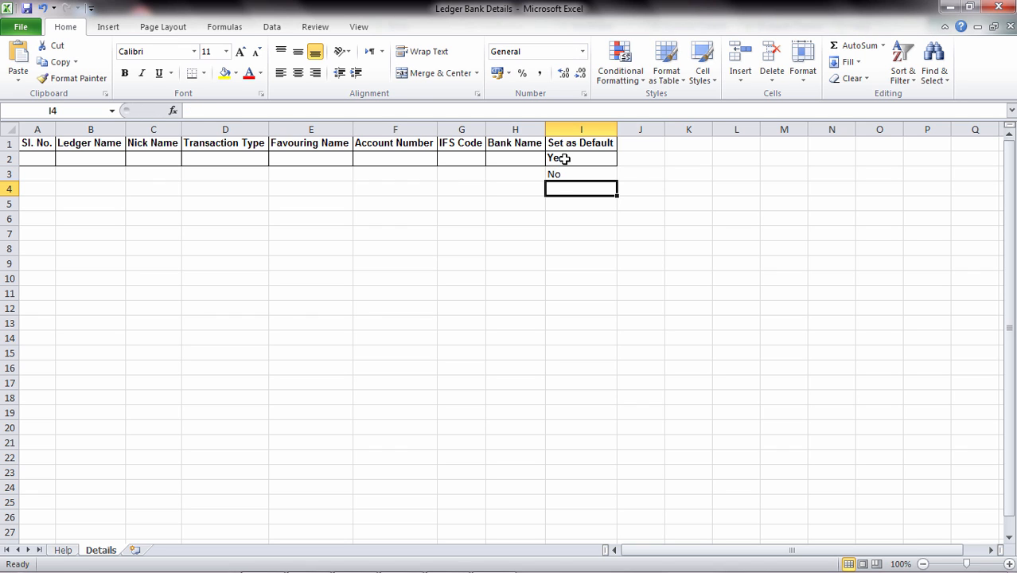
type("Yes")
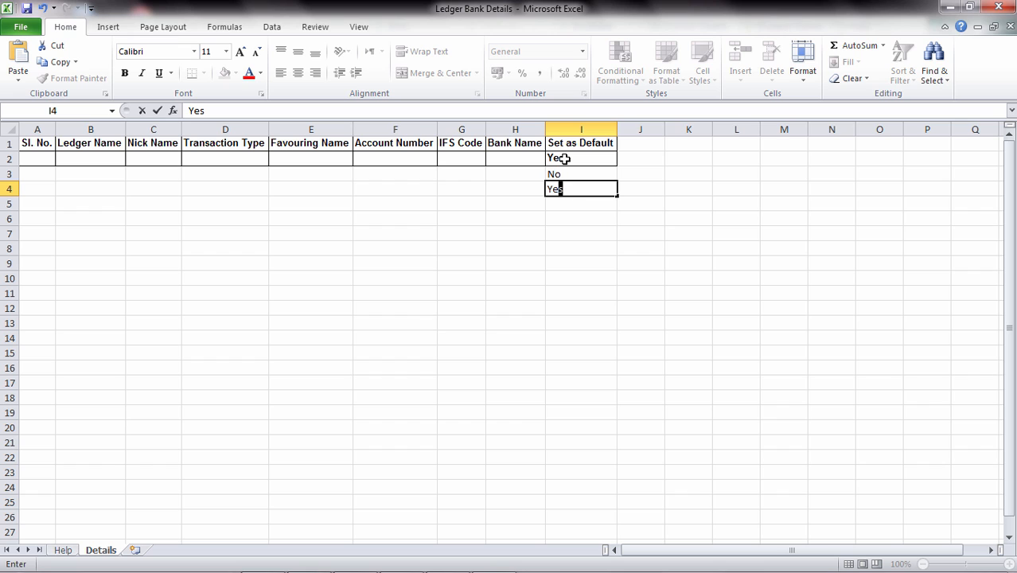
key("Return")
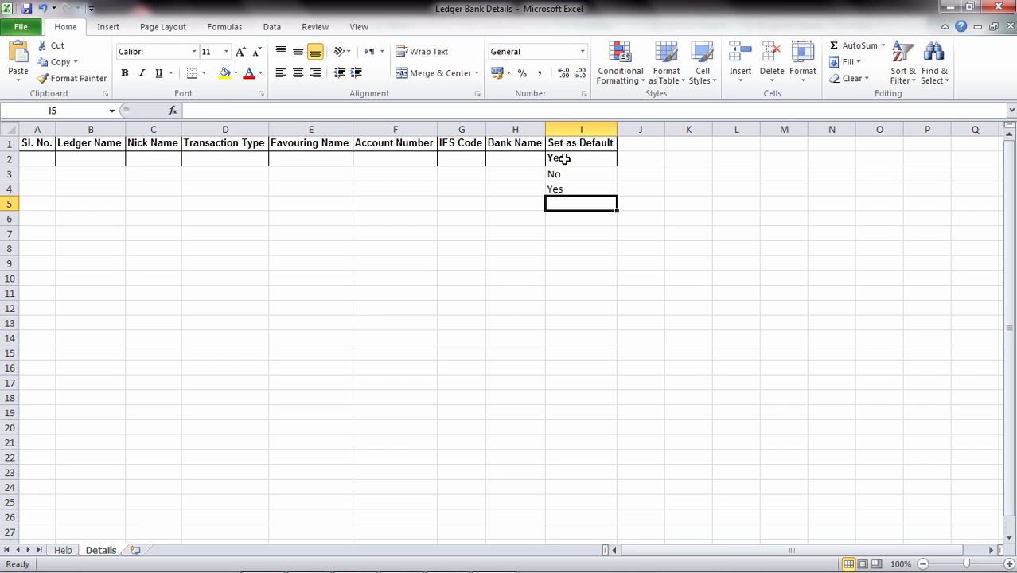
key("Up")
key("Up")
key("Down")
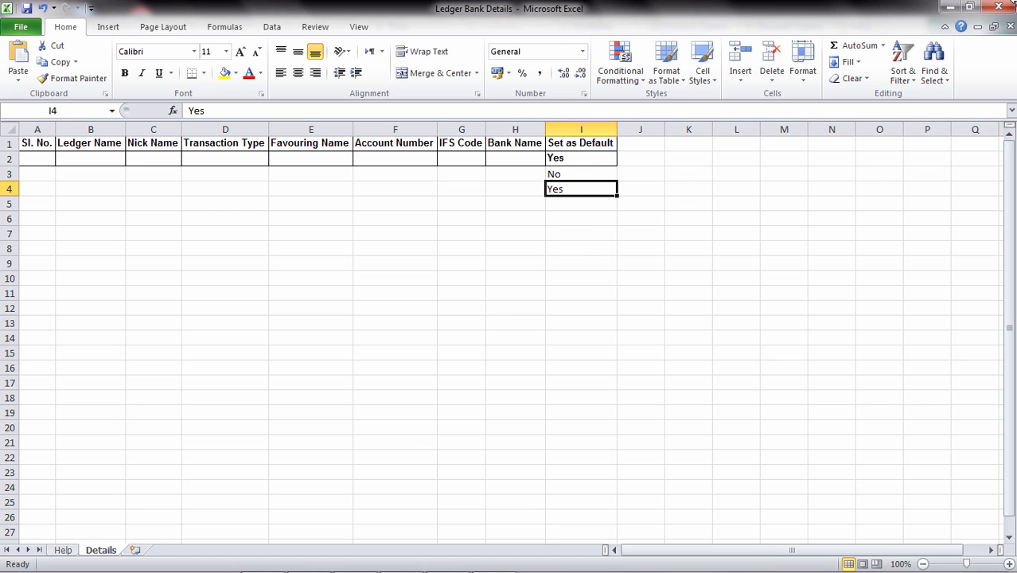
left_click(948, 10)
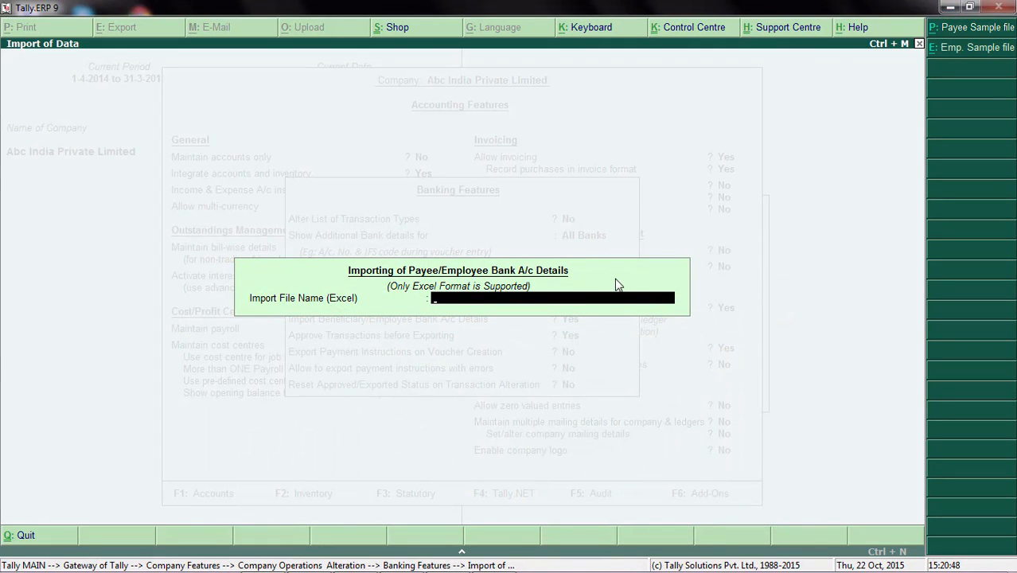
type("c:\\kotak\\")
key("Escape")
Quit the bank details import and leave the company features, returning to the Gateway of Tally.
key("Escape")
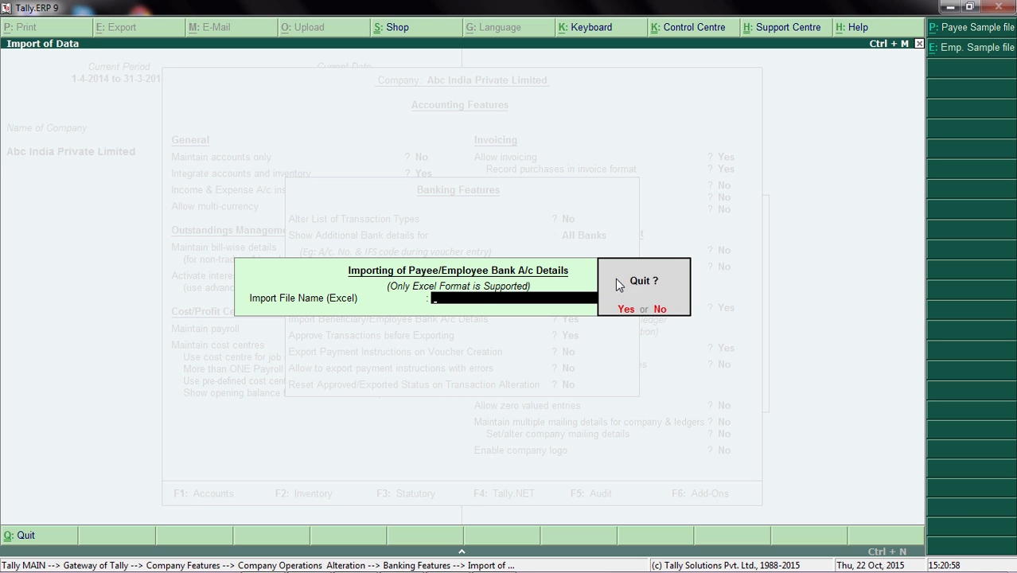
key("Return")
key("Escape")
key("Escape")
key("Return")
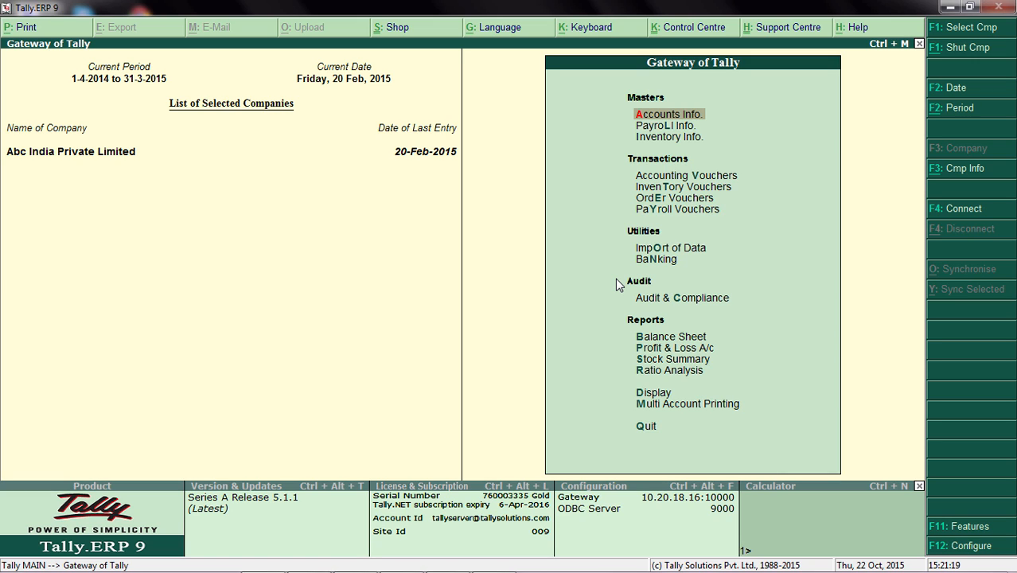
Open the Yes Bank ledger for alteration from the single ledger masters.
key("Return")
key("Down")
key("Return")
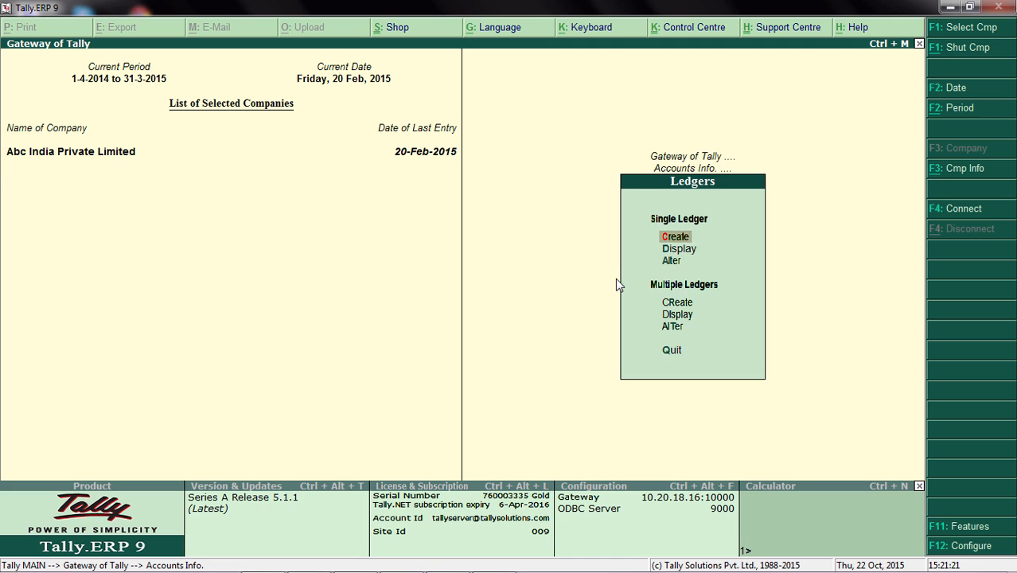
key("Down")
key("Down")
key("Return")
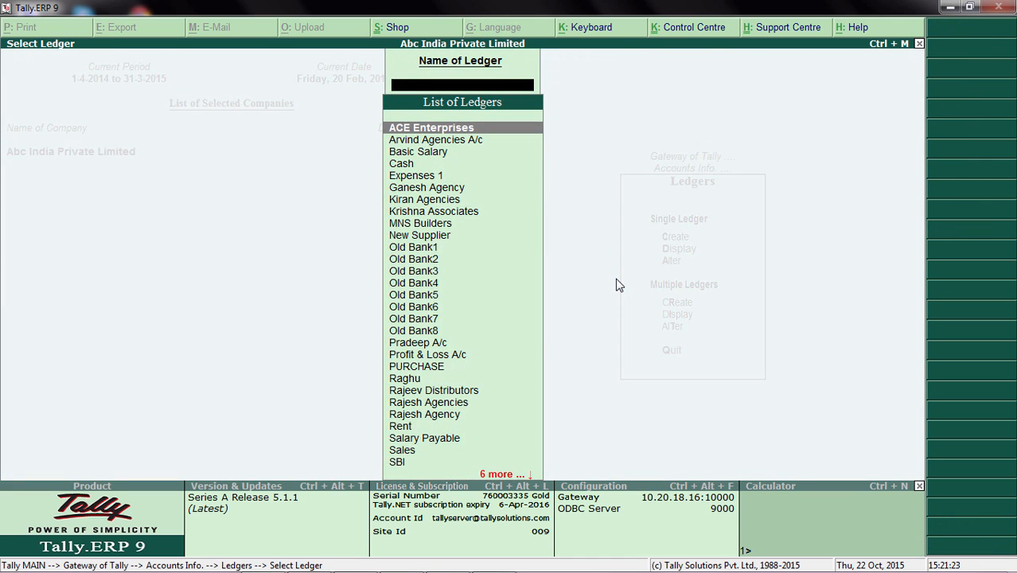
type("Y")
key("Return")
Set Set/Alter Bank Details to Yes in the Yes Bank ledger and open its bank details.
key("Return")
key("Return")
key("Return")
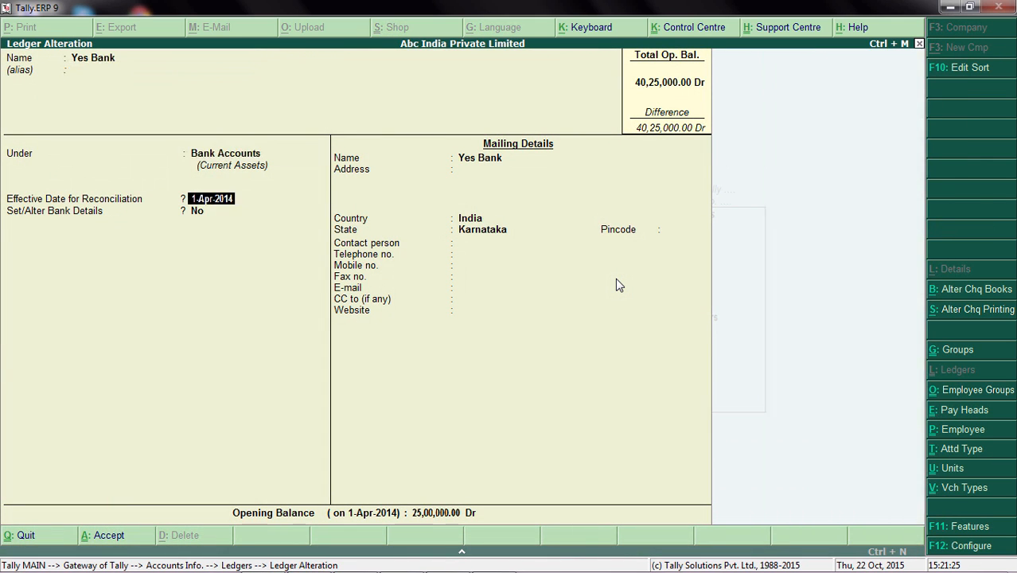
key("Return")
type("y")
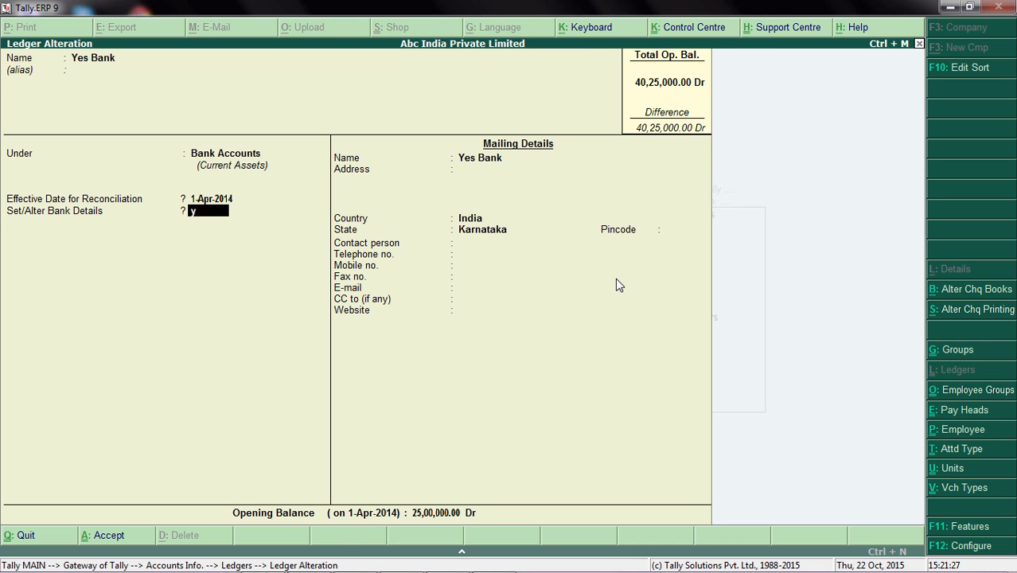
key("Return")
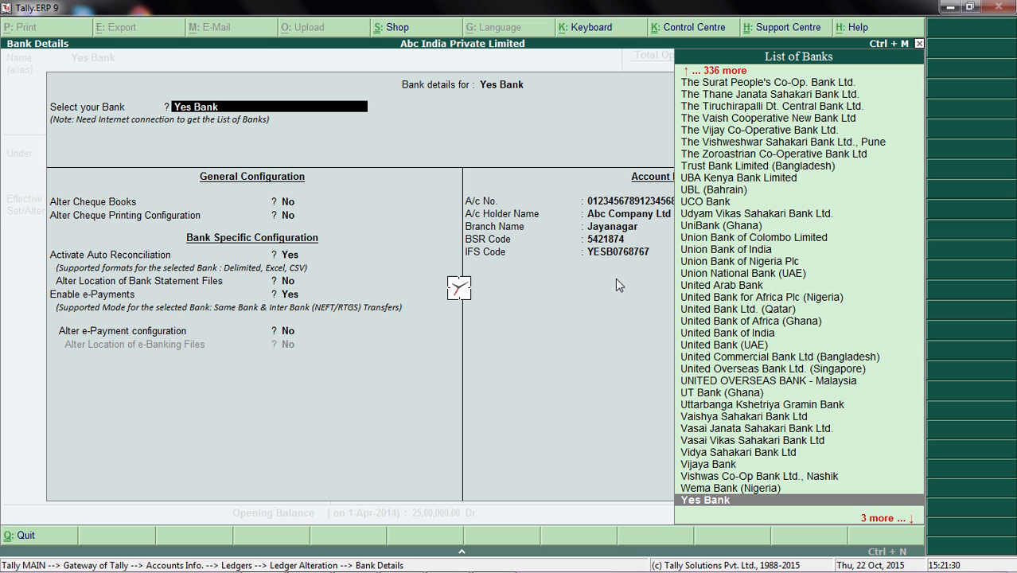
Keep Activate Auto Reconciliation at Yes in the bank details, save the Yes Bank ledger and return to the Gateway of Tally.
key("Return")
key("Return")
key("Return")
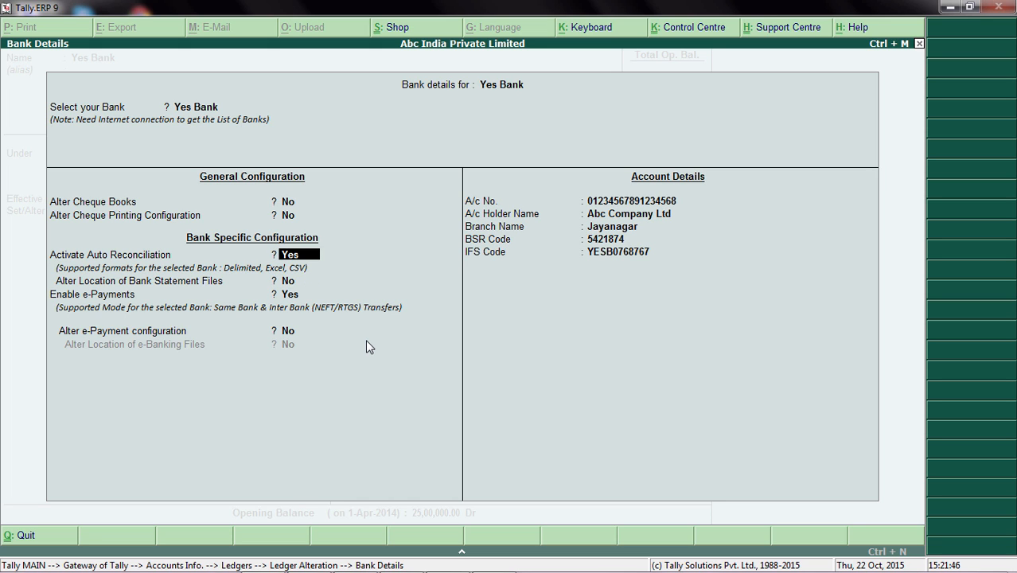
key("ctrl+a")
key("ctrl+a")
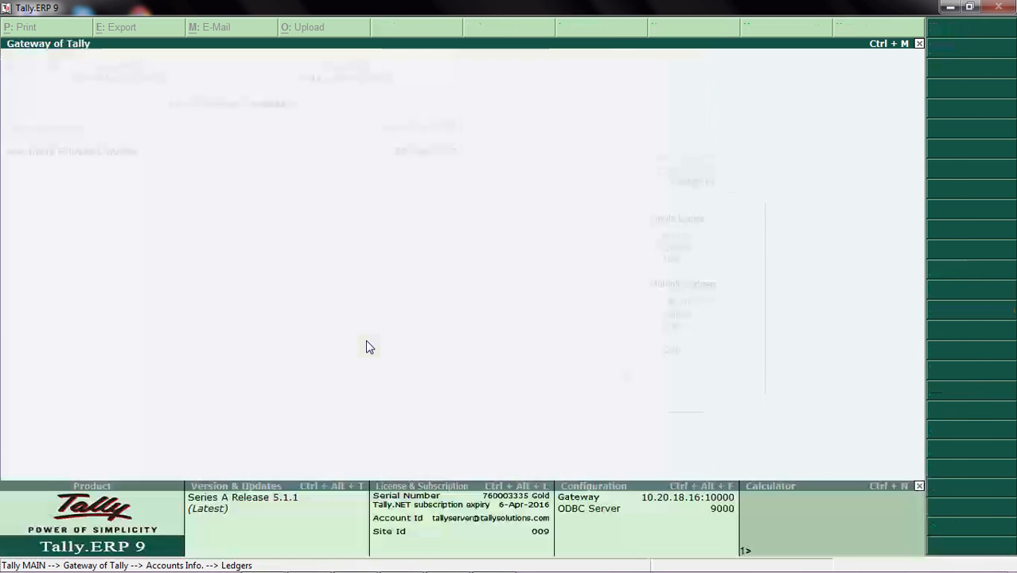
key("Escape")
key("Escape")
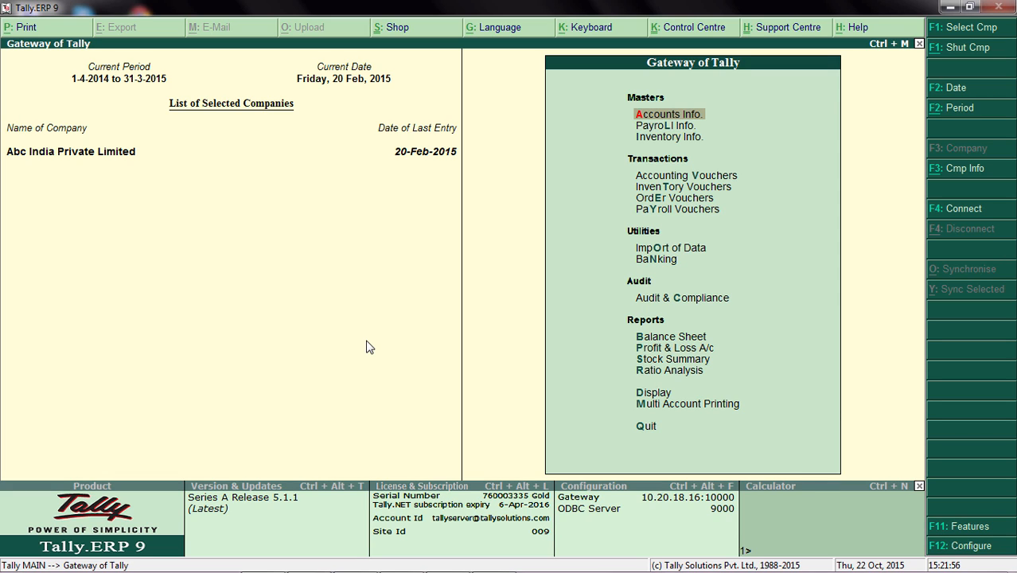
Open the bank reconciliation of the Yes Bank ledger from the Banking utilities.
key("Down")
key("Down")
key("Down")
key("Down")
key("Down")
key("Down")
key("Down")
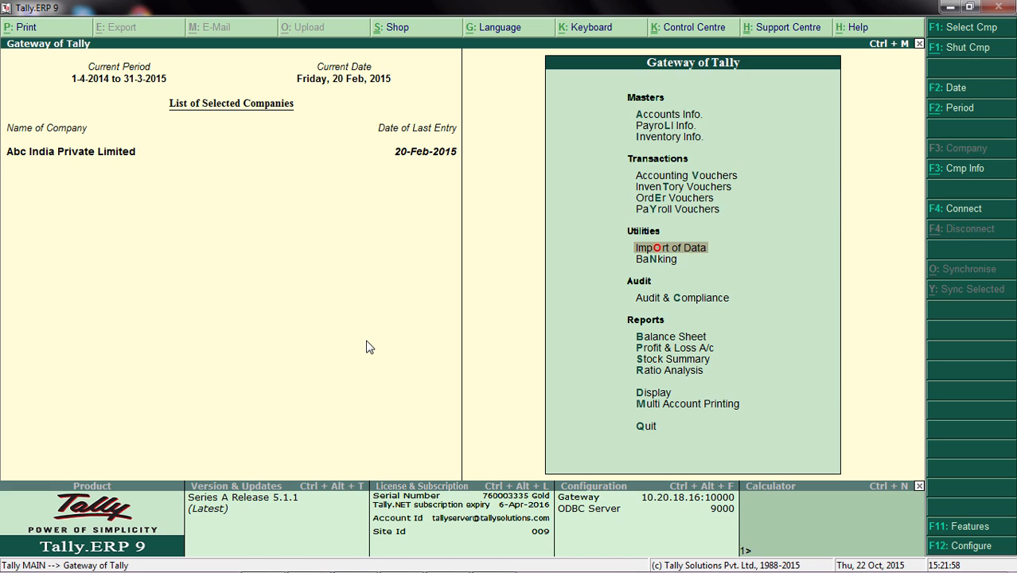
key("Down")
key("Return")
key("Down")
key("Down")
key("Down")
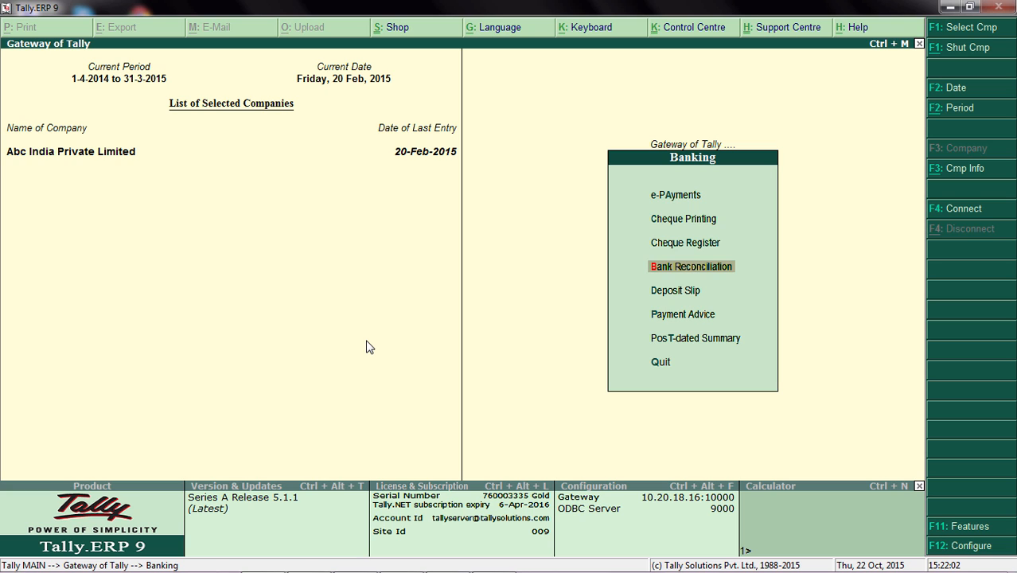
key("Return")
key("Down")
key("Down")
key("Down")
key("Down")
key("Down")
key("Down")
key("Down")
key("Down")
key("Down")
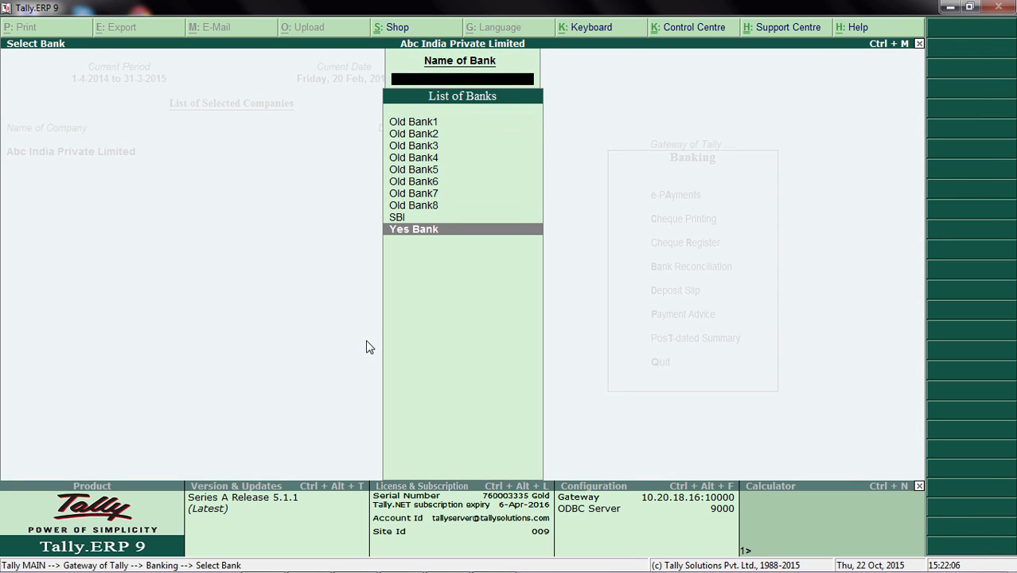
key("Return")
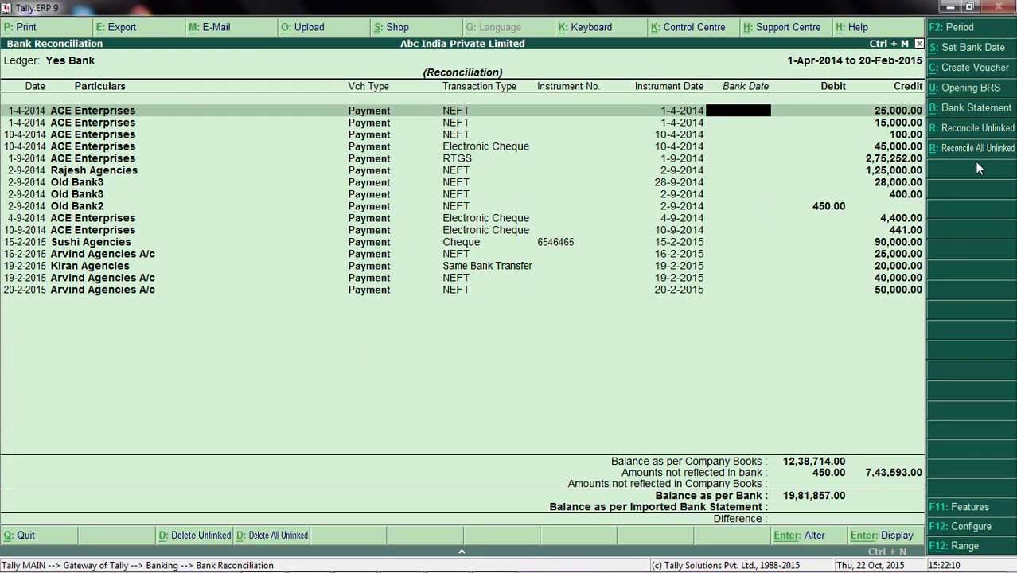
Open the bank statement file selection and review its directory, the Supported file type and the list of files.
left_click(975, 109)
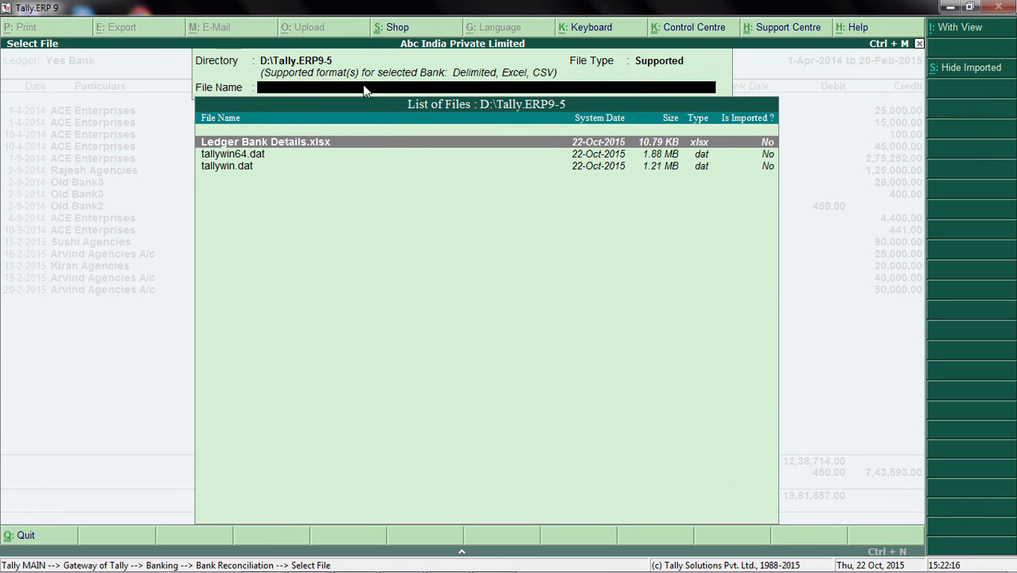
key("BackSpace")
key("BackSpace")
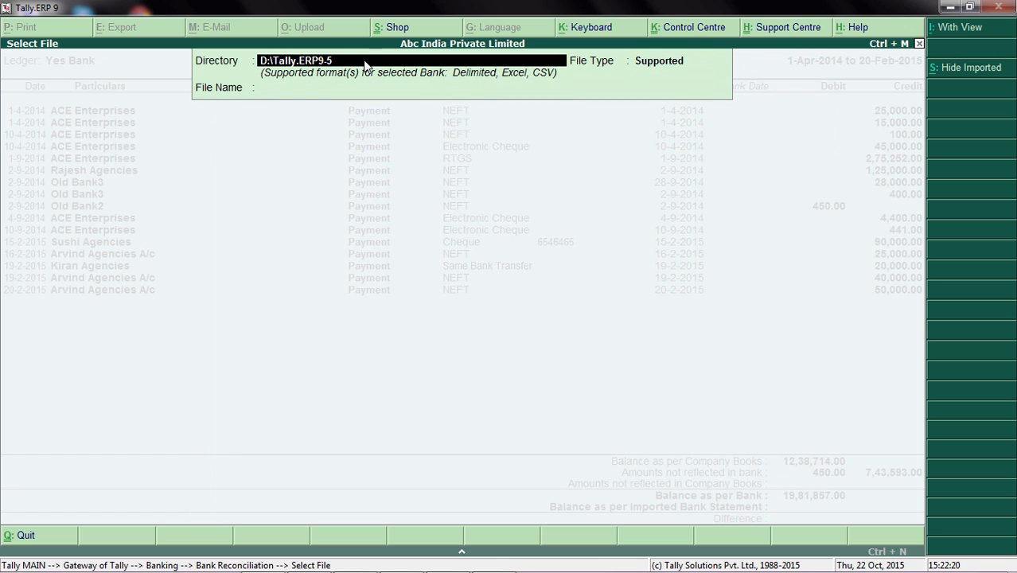
key("Return")
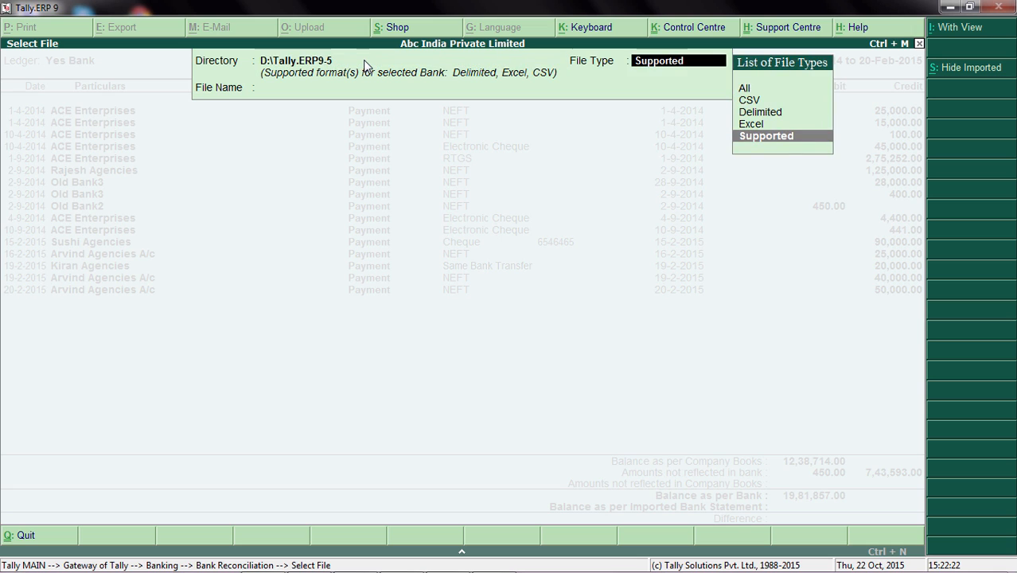
key("Return")
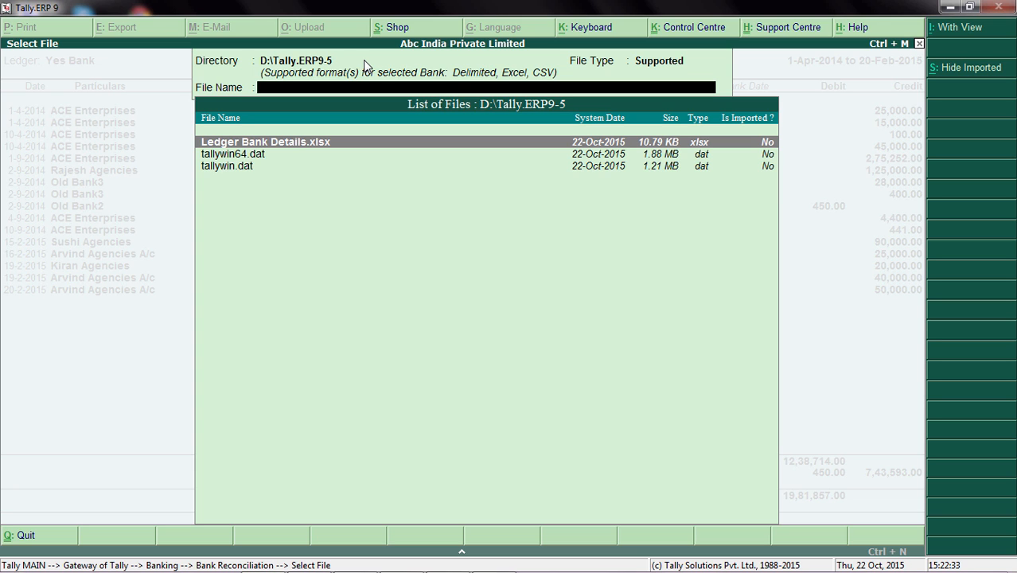
Cancel the statement file selection and leave the bank reconciliation, returning to the Gateway of Tally.
key("Escape")
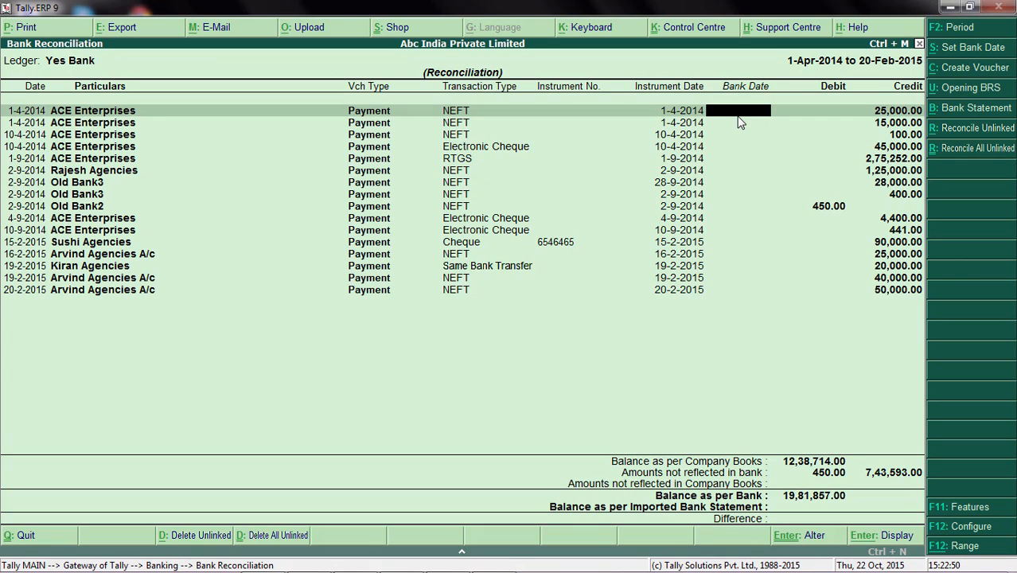
key("Escape")
key("Return")
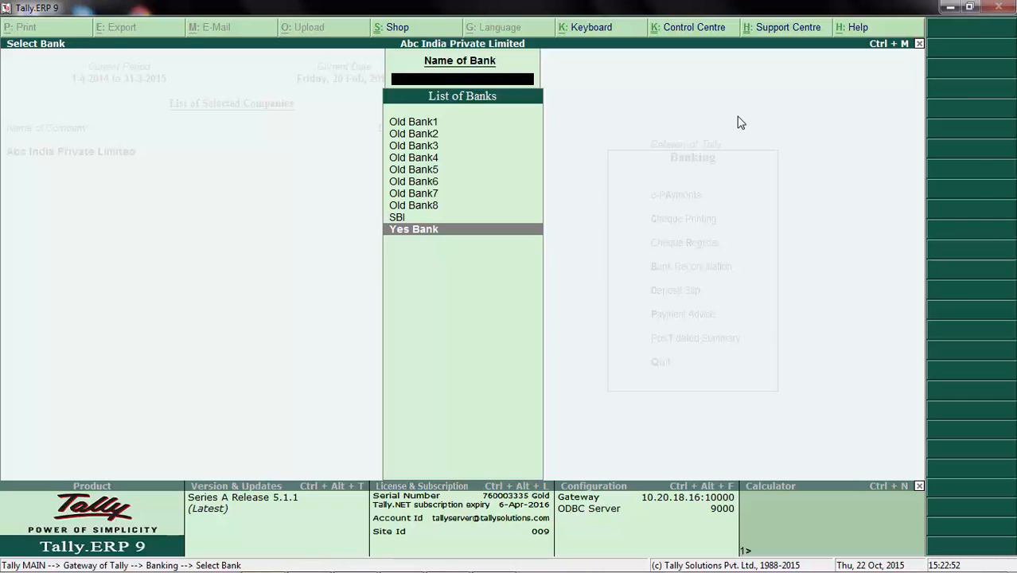
key("Escape")
key("Escape")
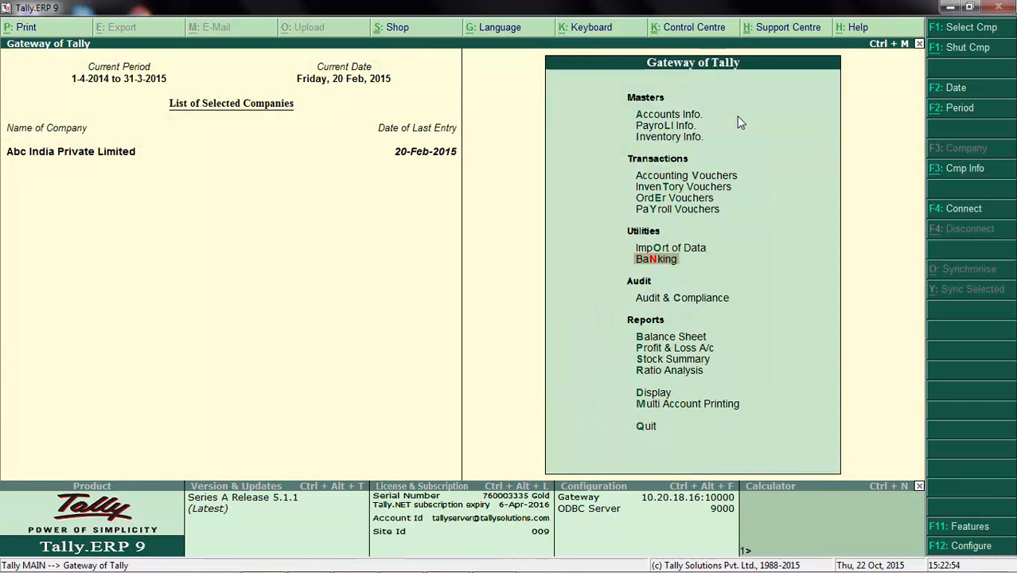